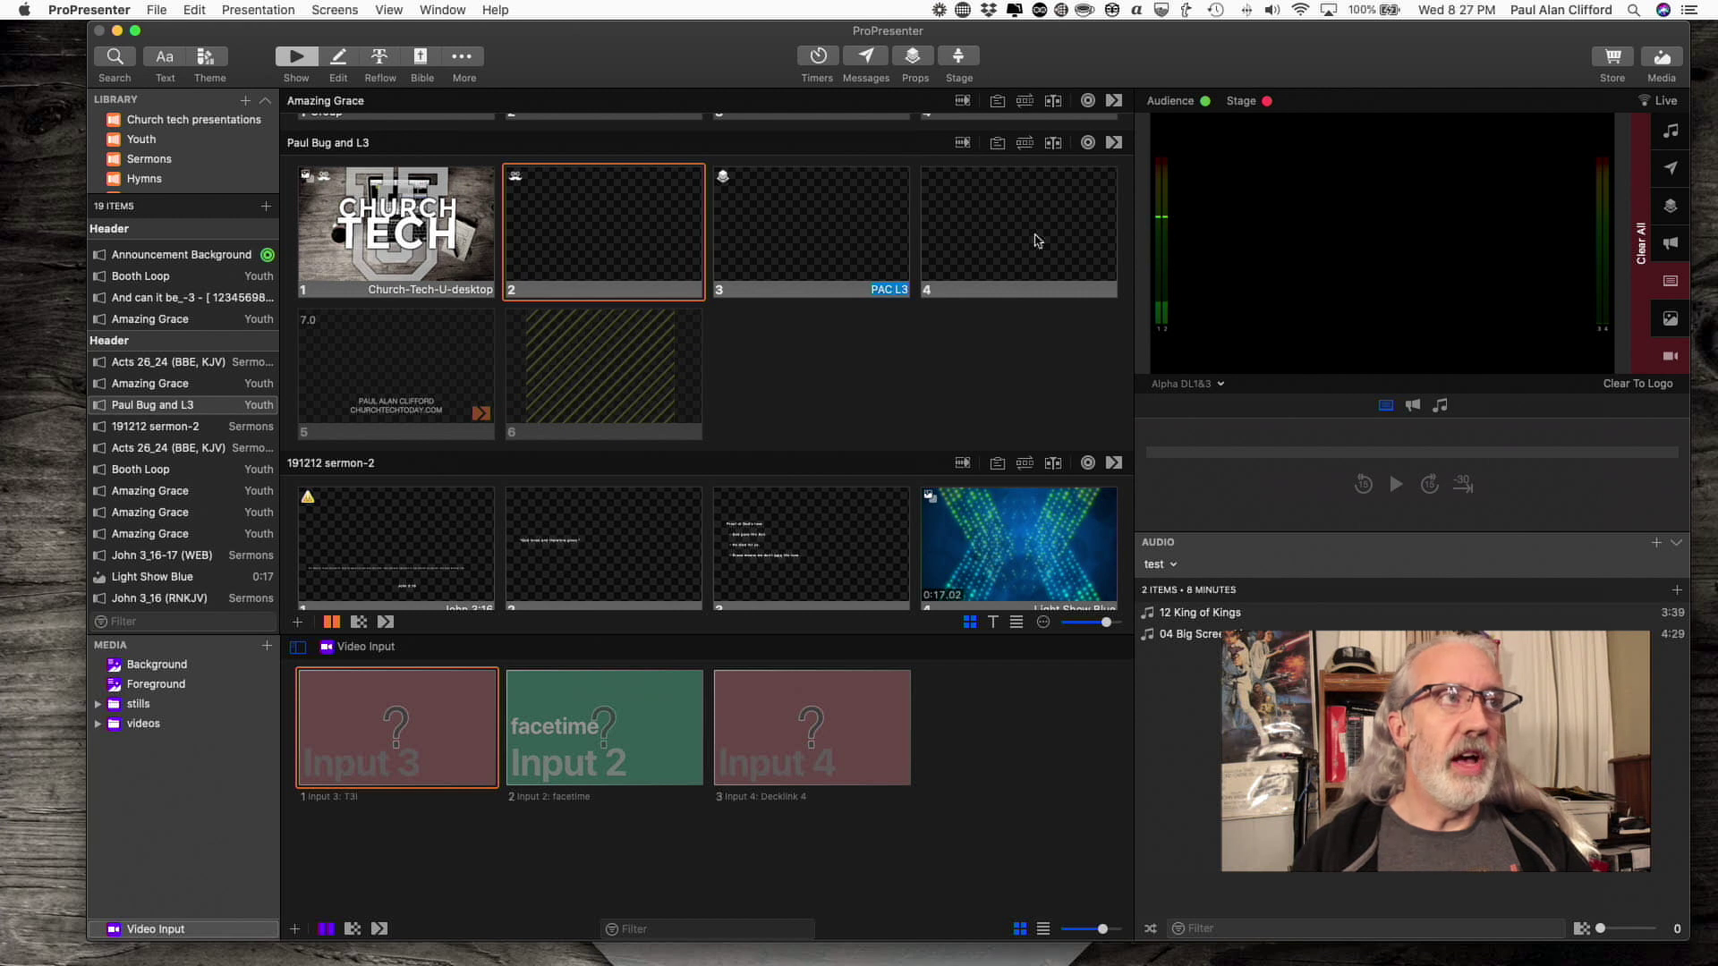
Step: Bring up the context menu for the empty slide 4 in Paul Bug and L3
right_click(1035, 241)
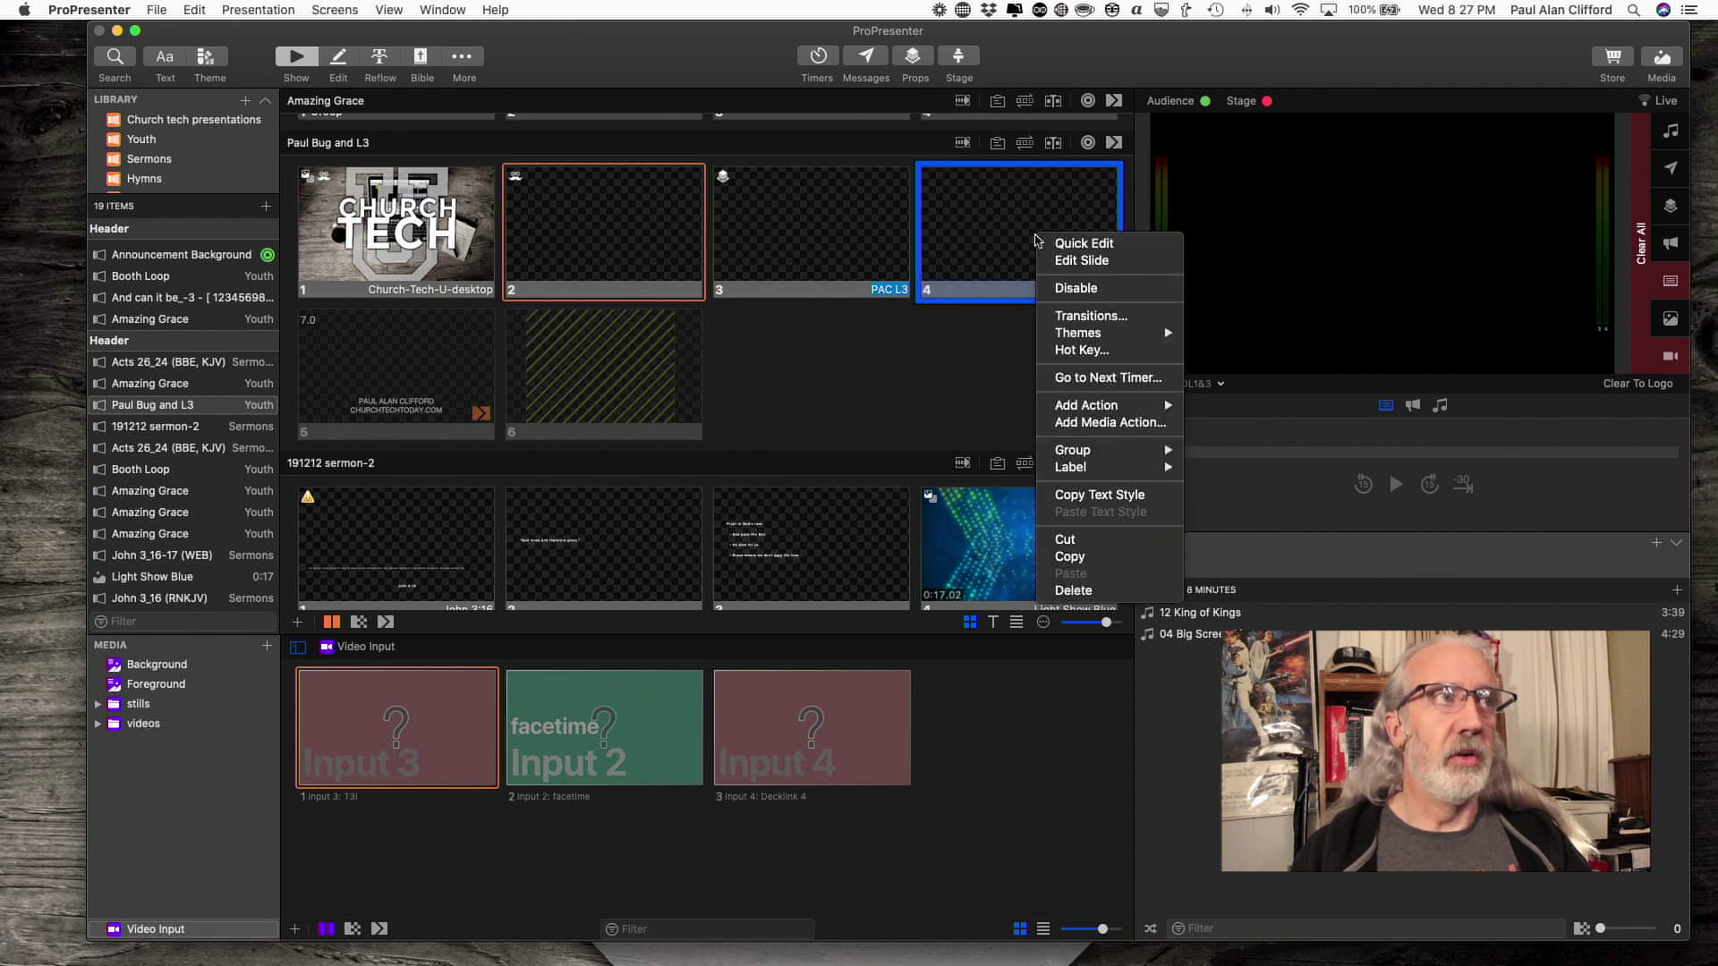
Step: Open slide 4 in the slide editor and add a Rectangle shape
left_click(1060, 261)
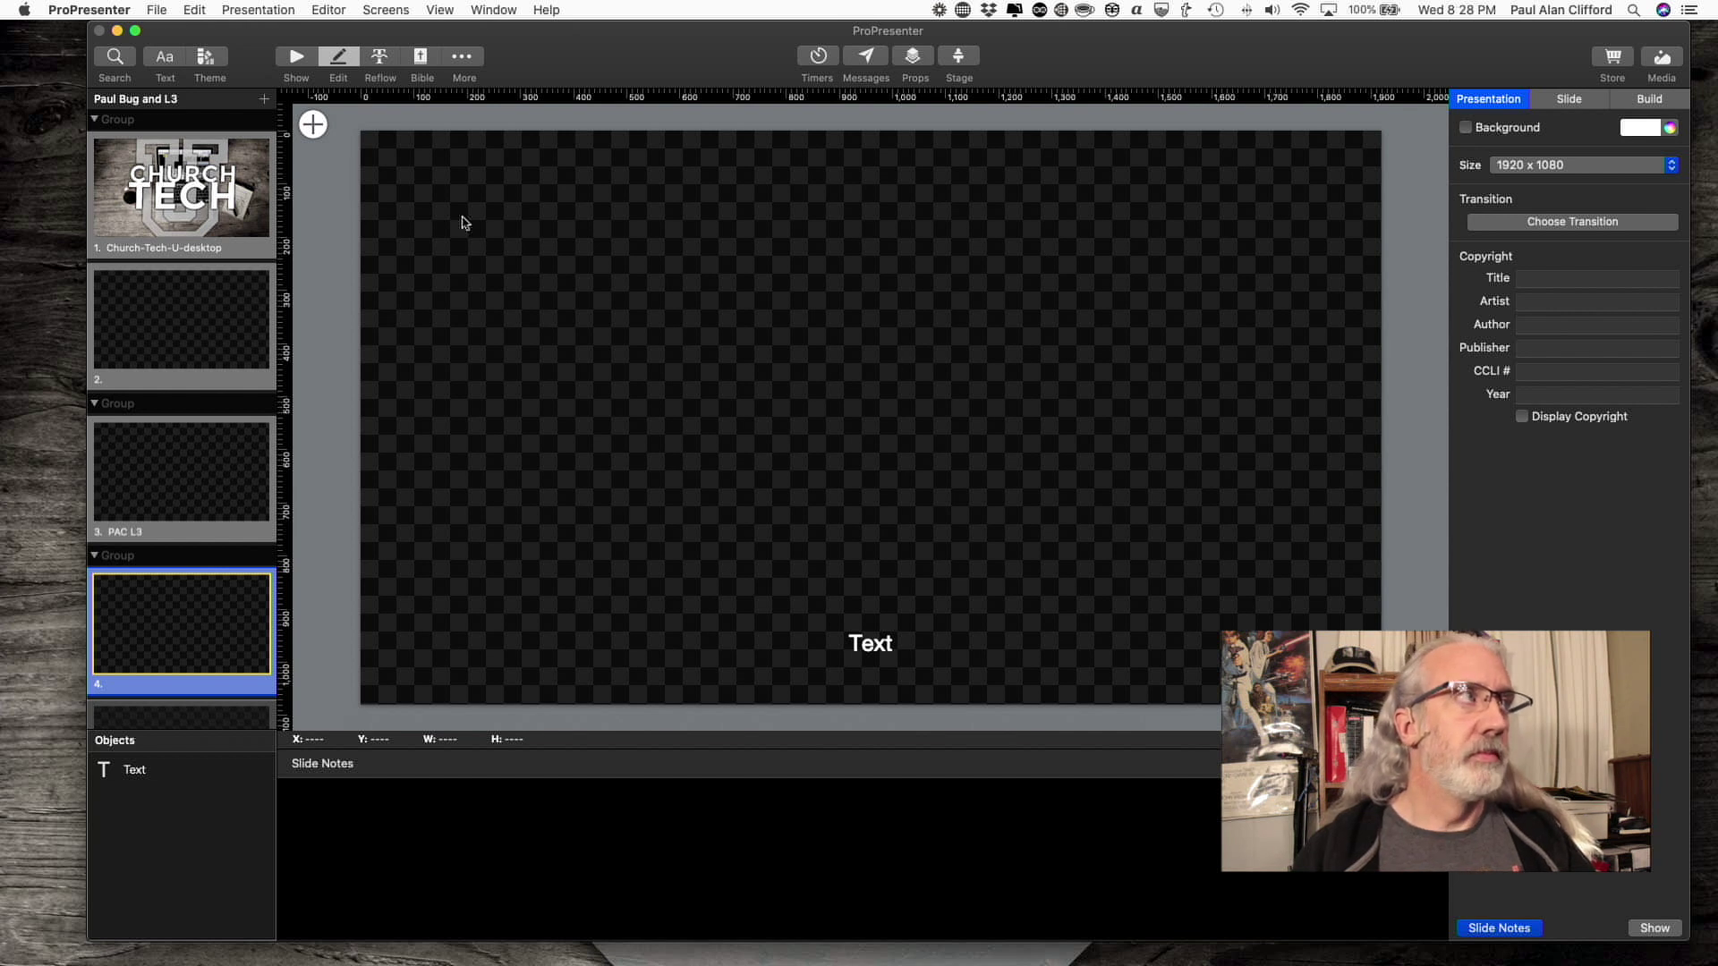
left_click(310, 128)
mouse_move(355, 182)
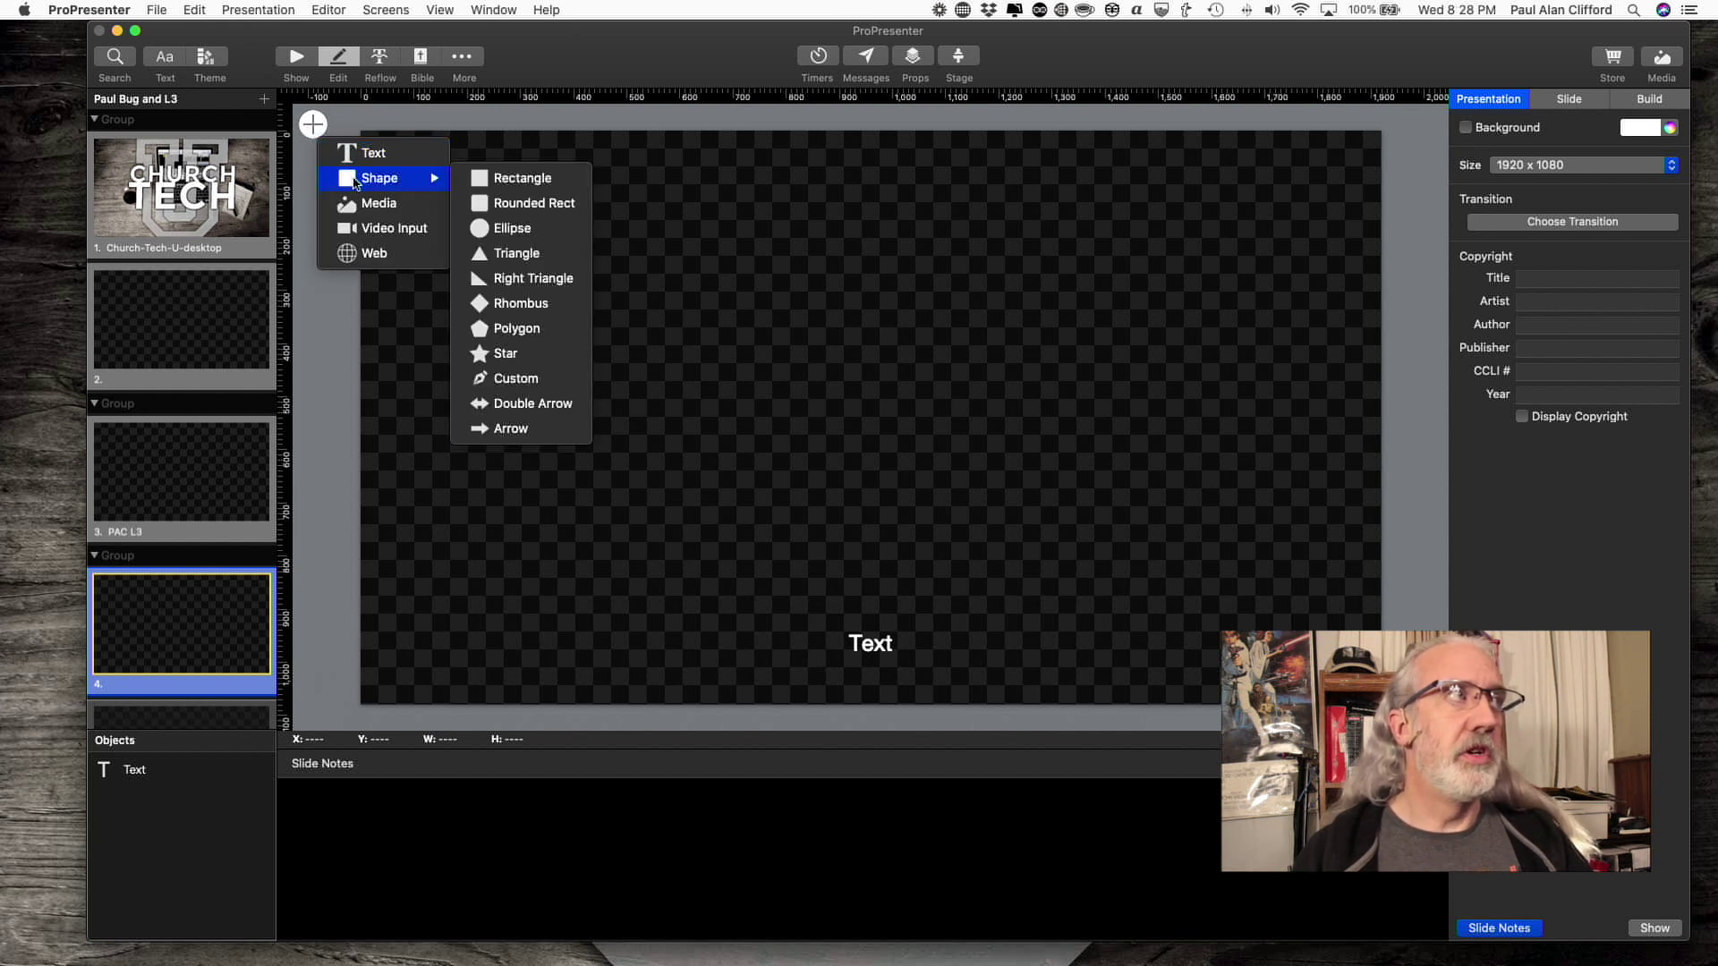
left_click(500, 183)
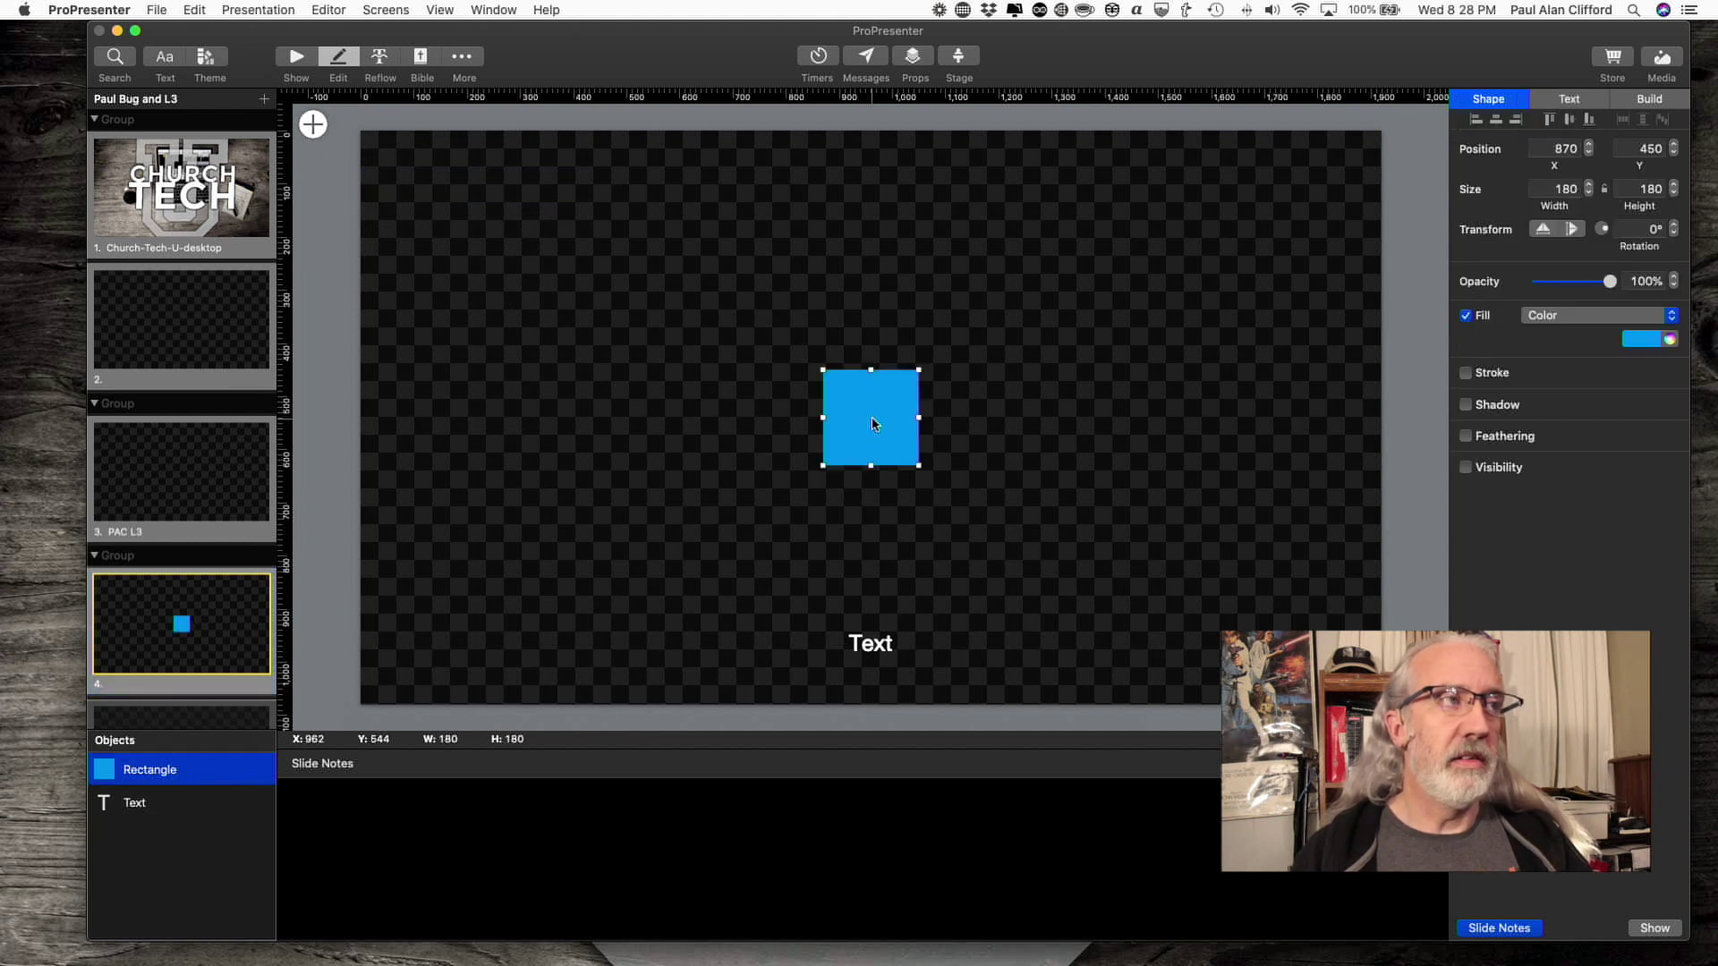
Step: Check the rectangle's Fill type options without changing them, then delete the rectangle
left_click(1672, 316)
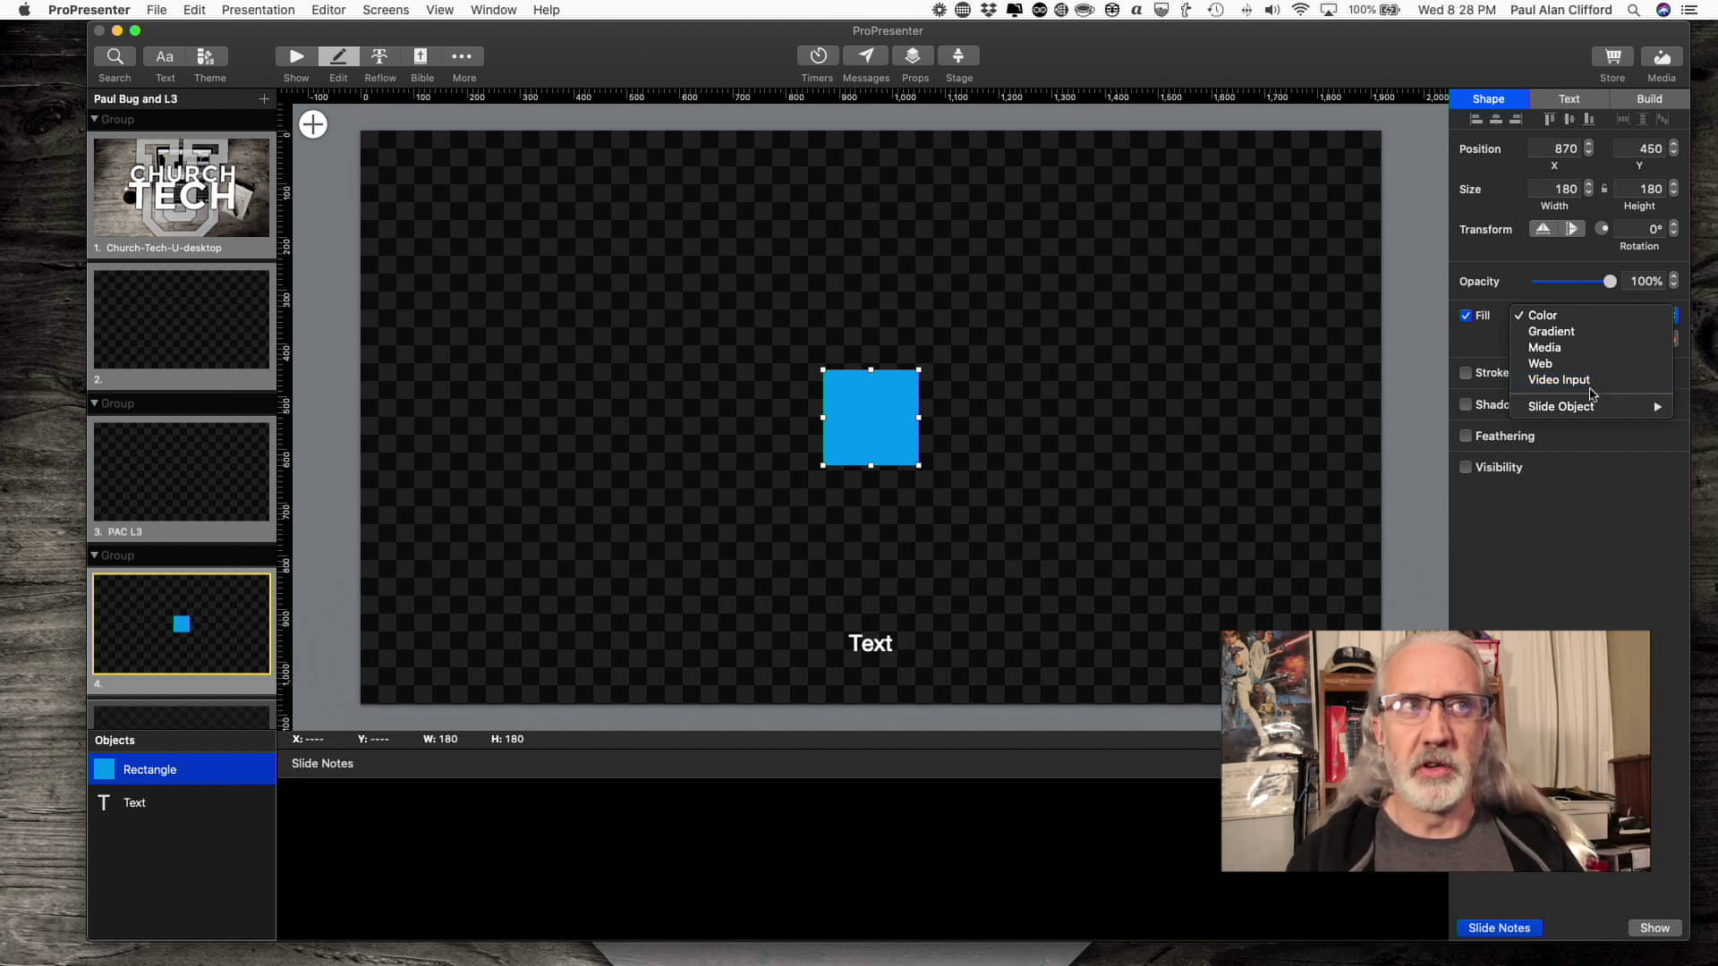
mouse_move(1594, 410)
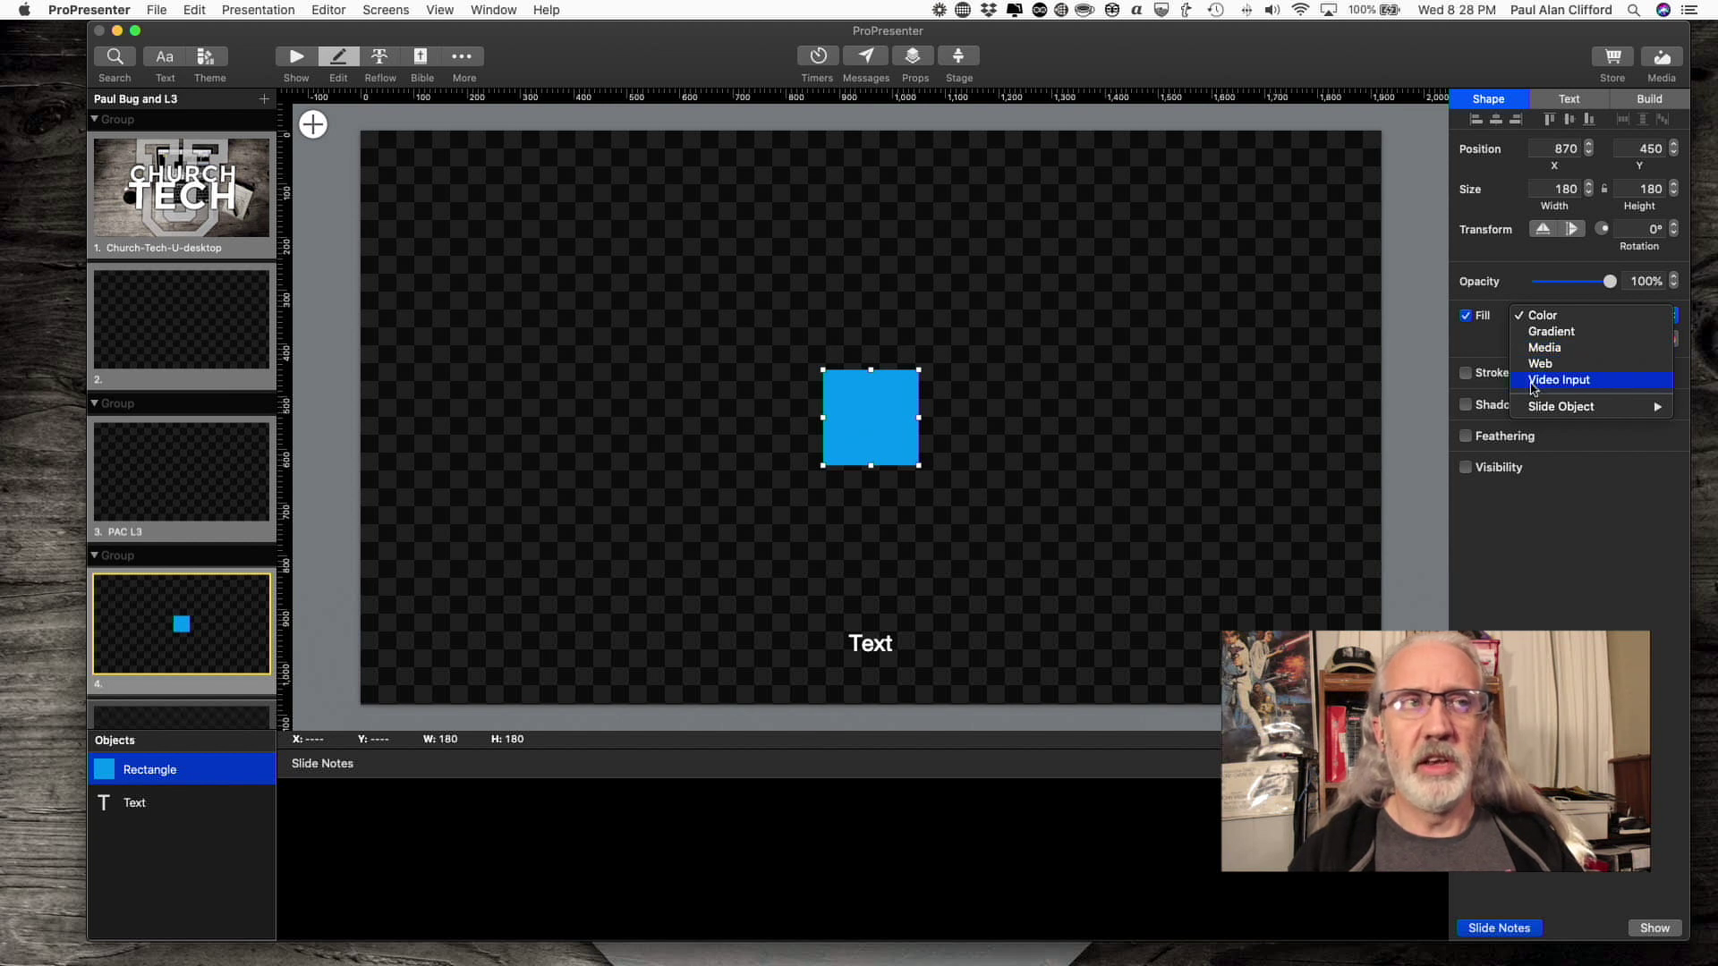
left_click(1501, 355)
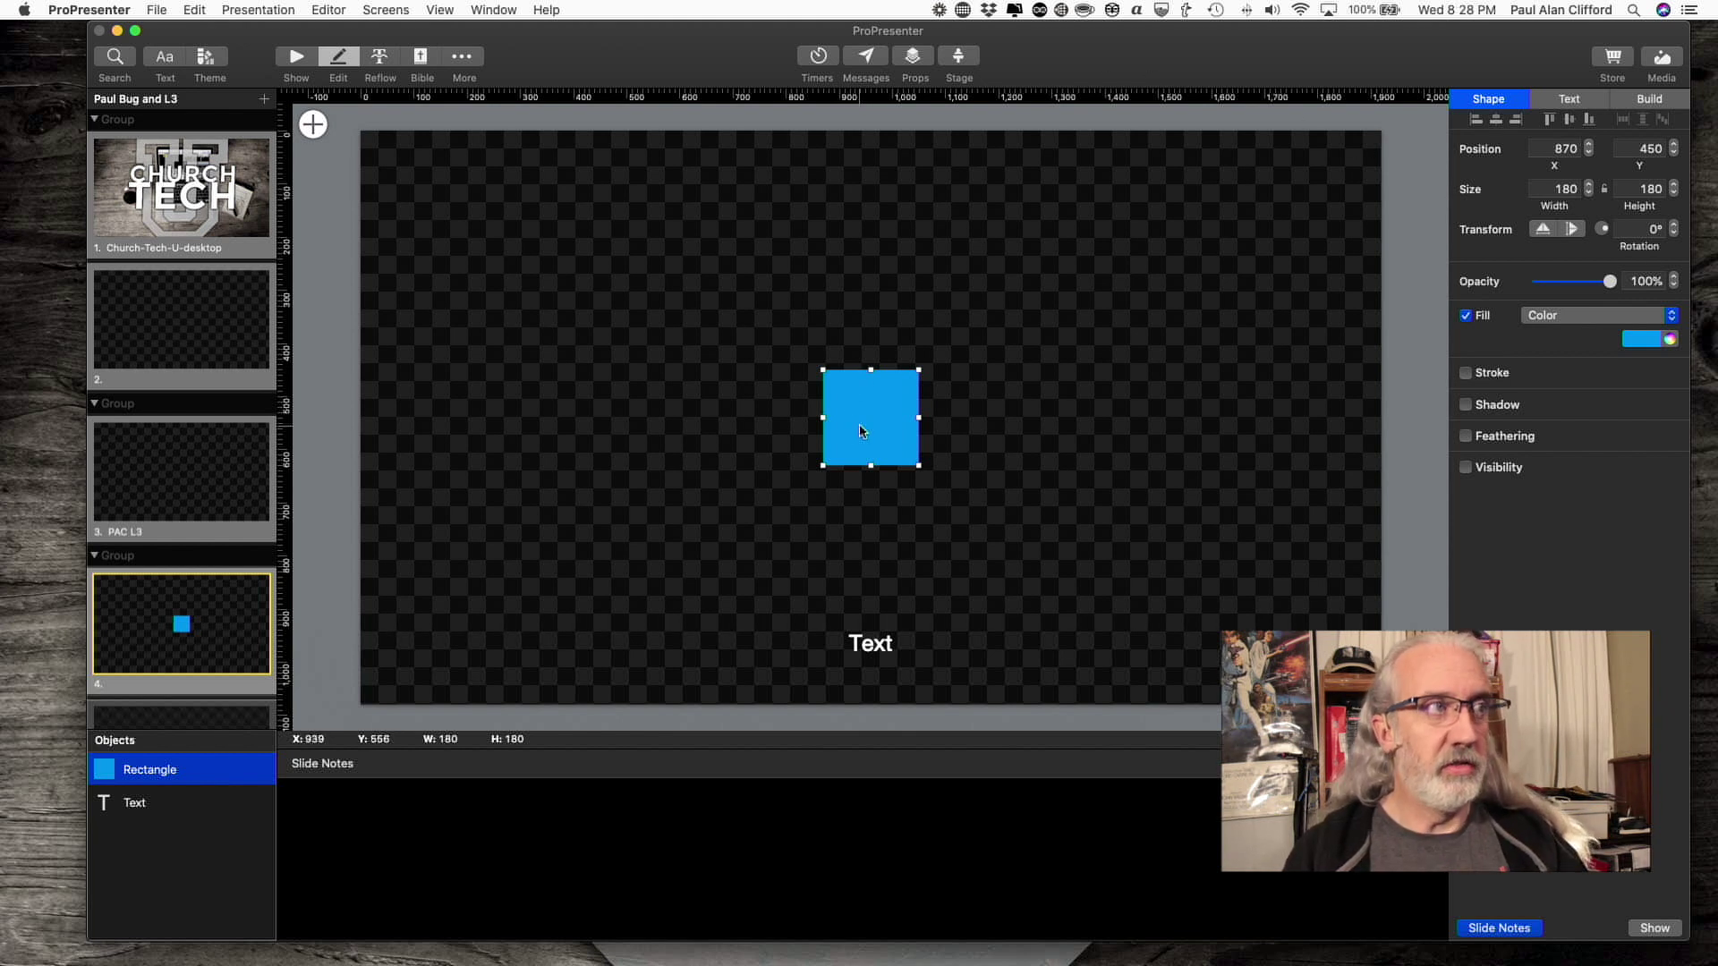
key("Delete")
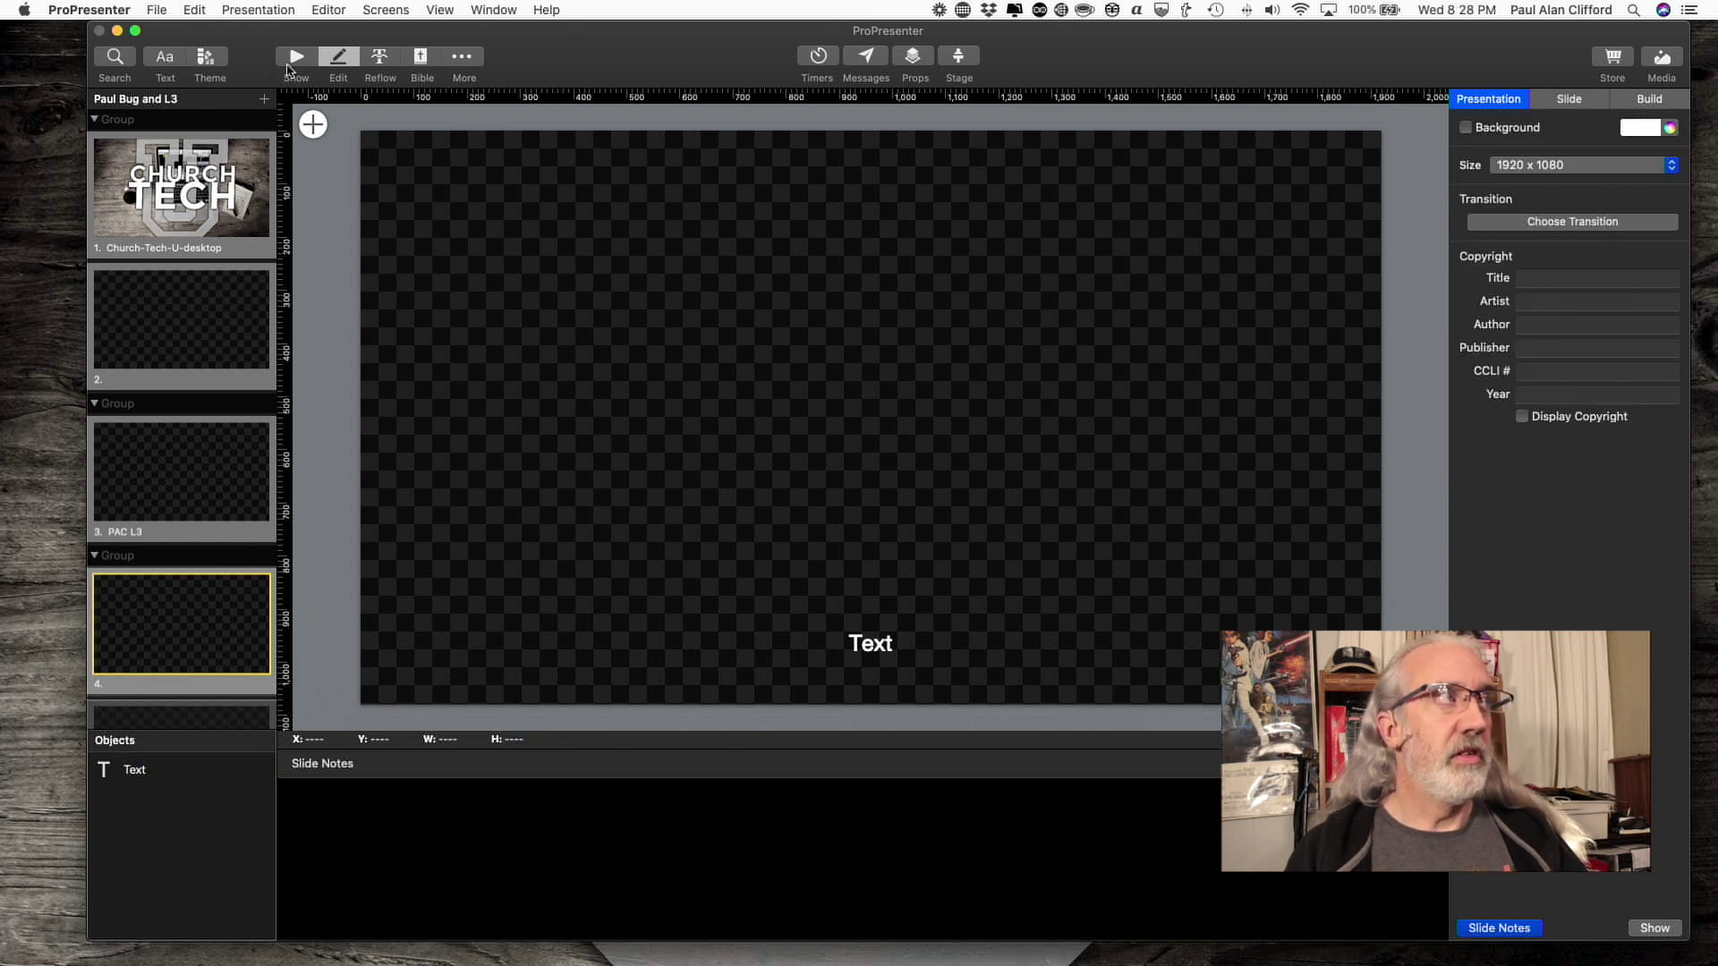
left_click(387, 11)
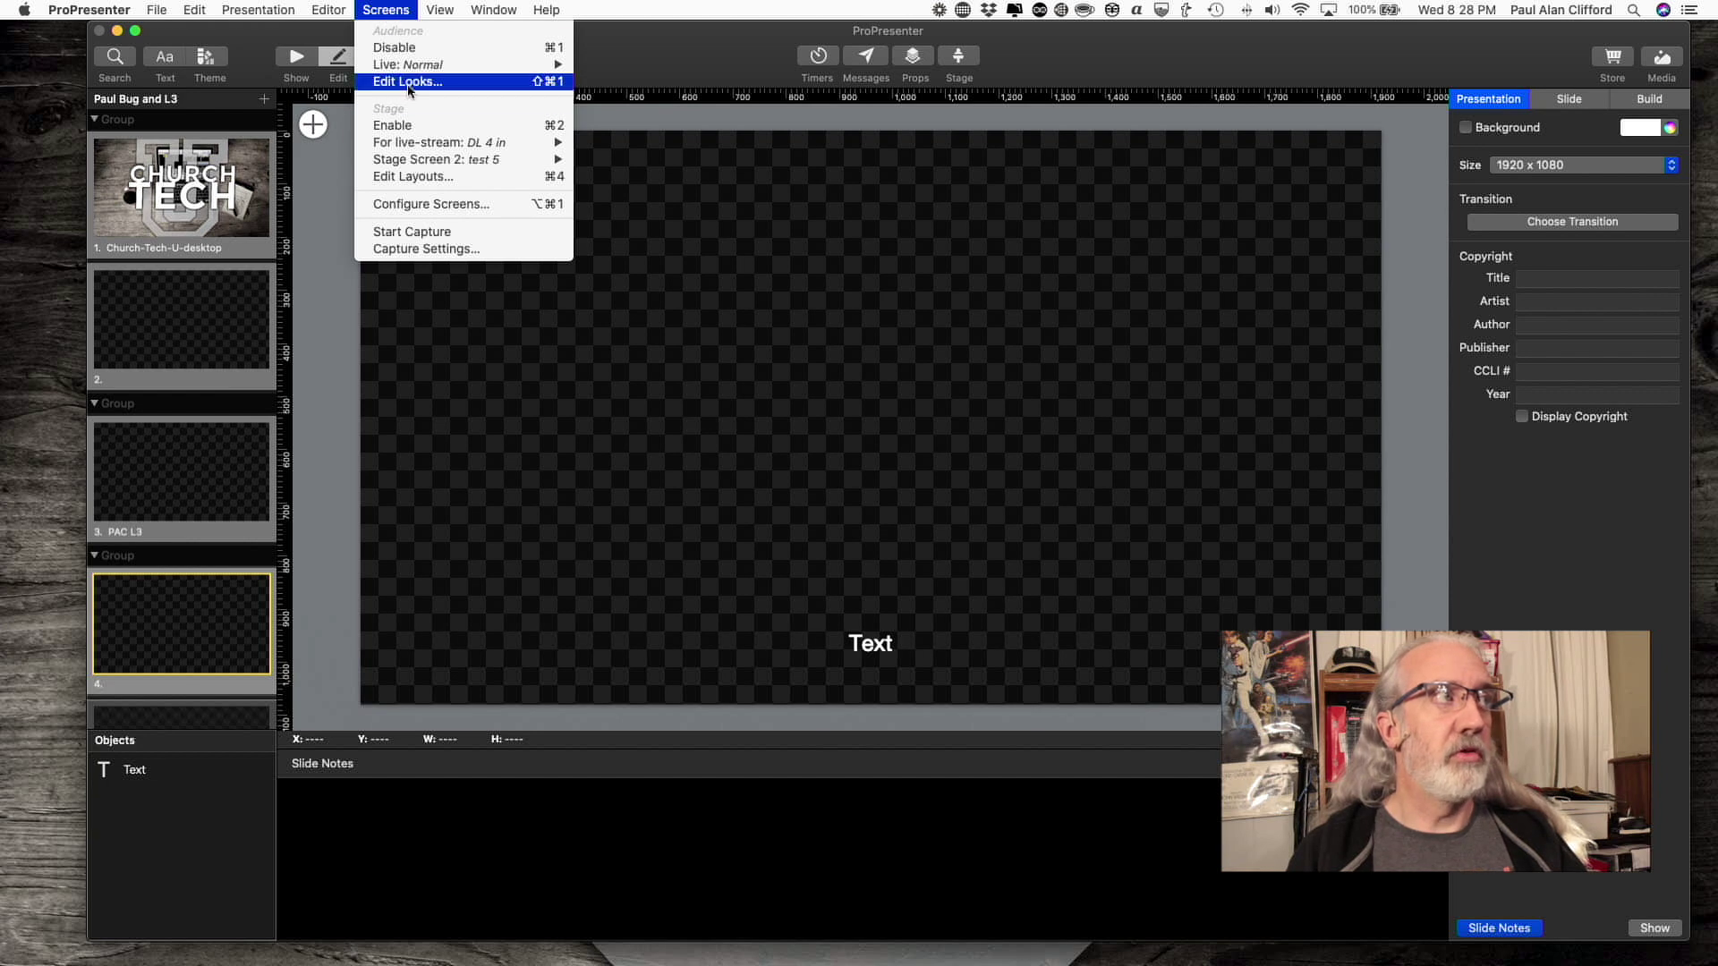
left_click(428, 205)
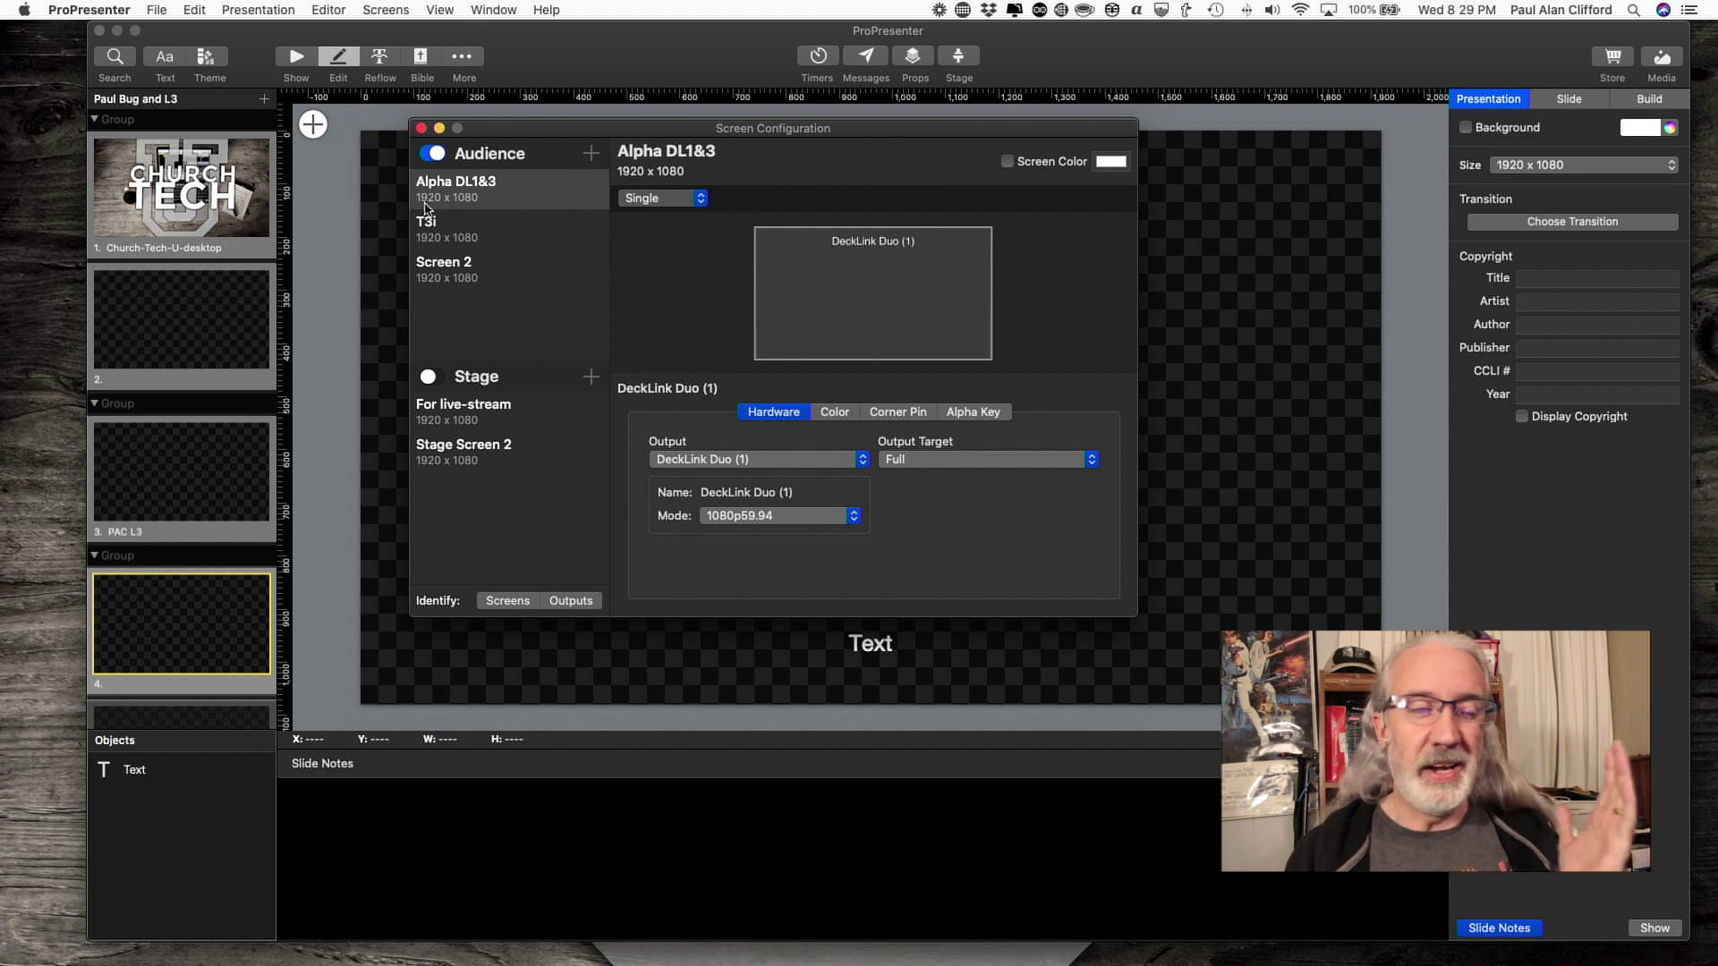
left_click(483, 407)
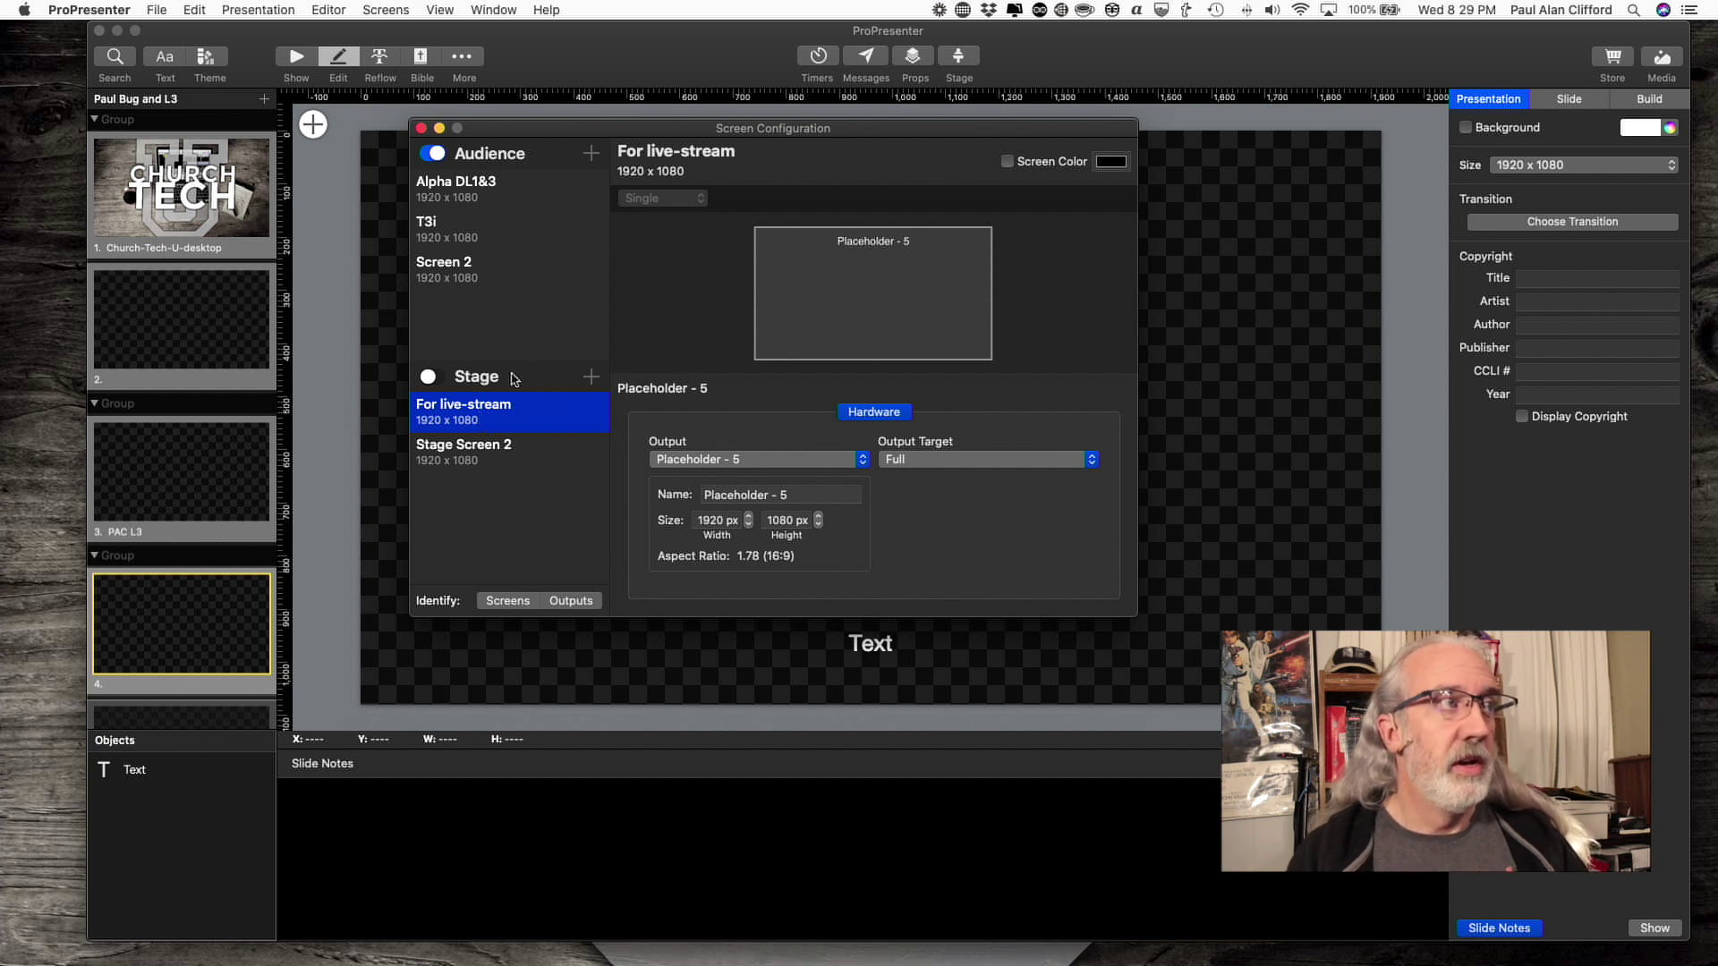
left_click(421, 129)
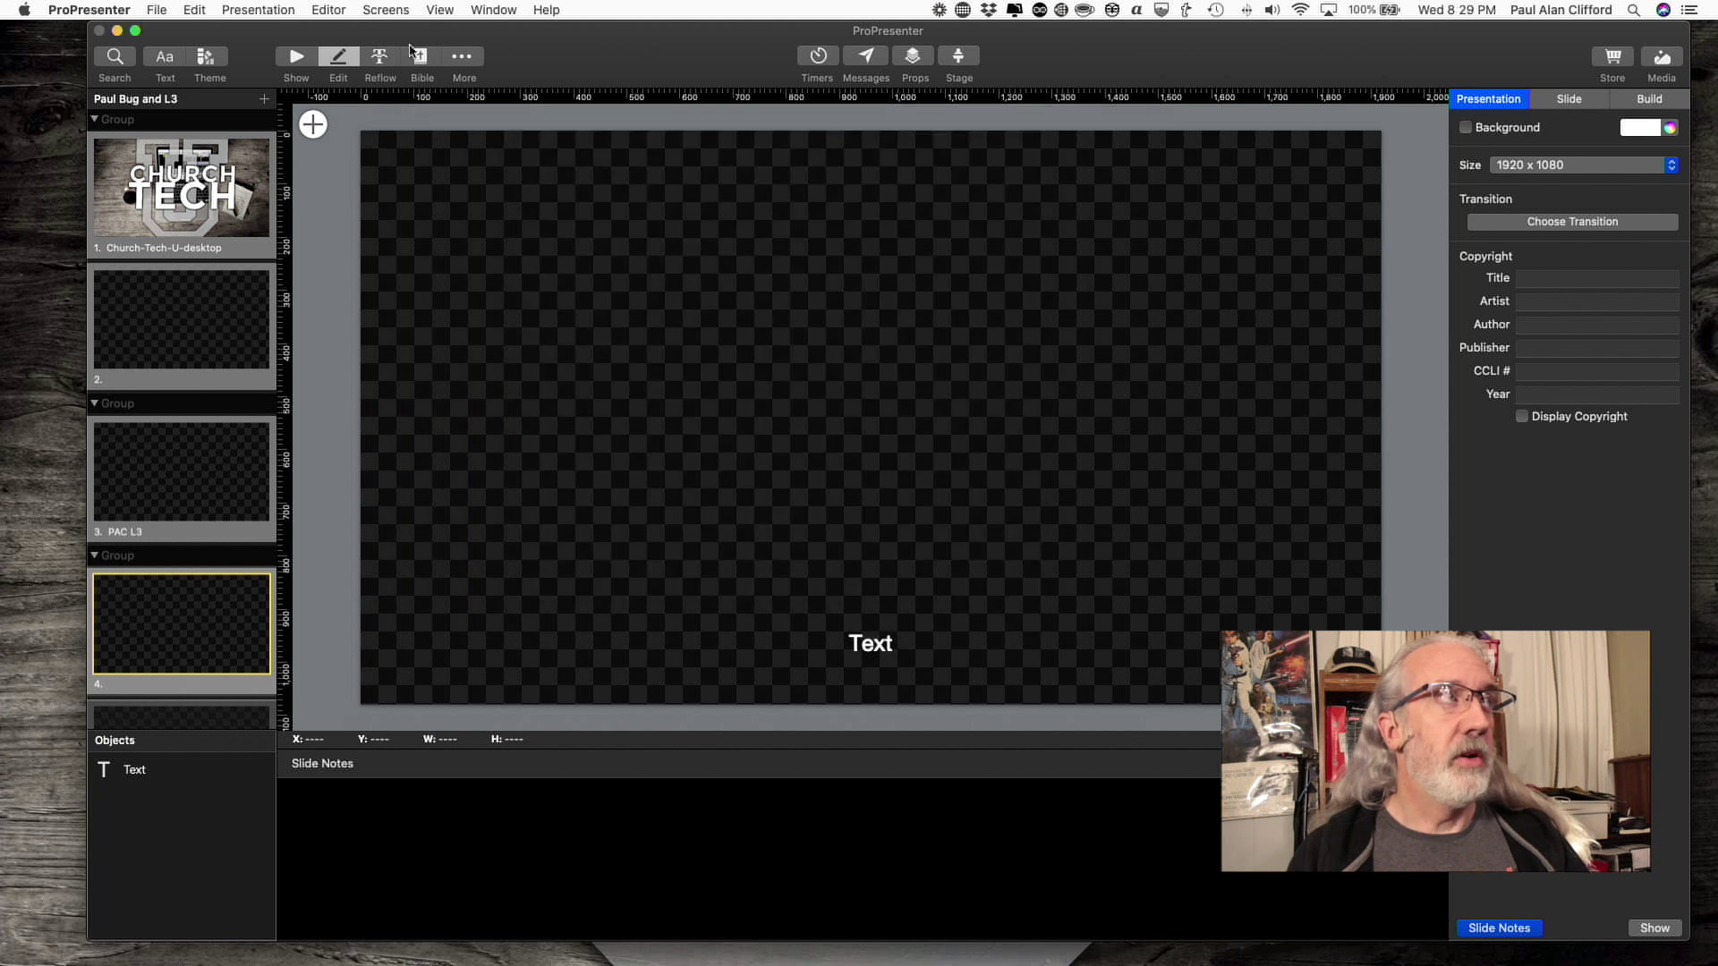
Step: Add a new Blank Layout in the Screens > Edit Layouts stage layout editor
left_click(391, 10)
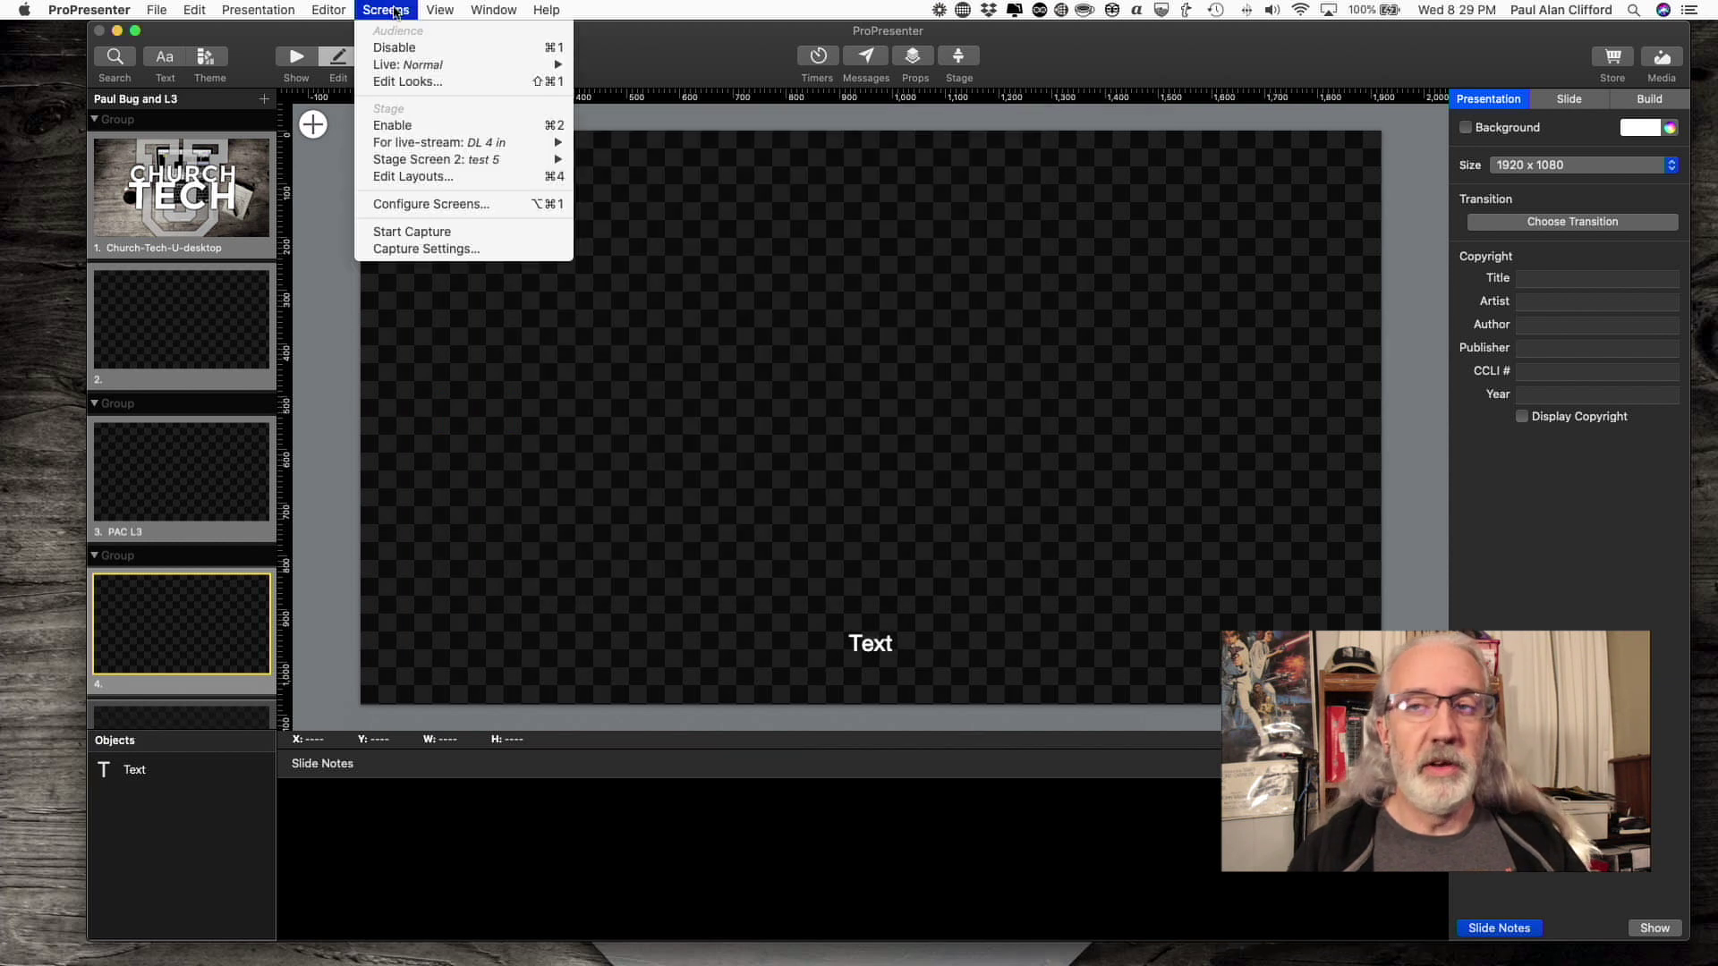
left_click(431, 179)
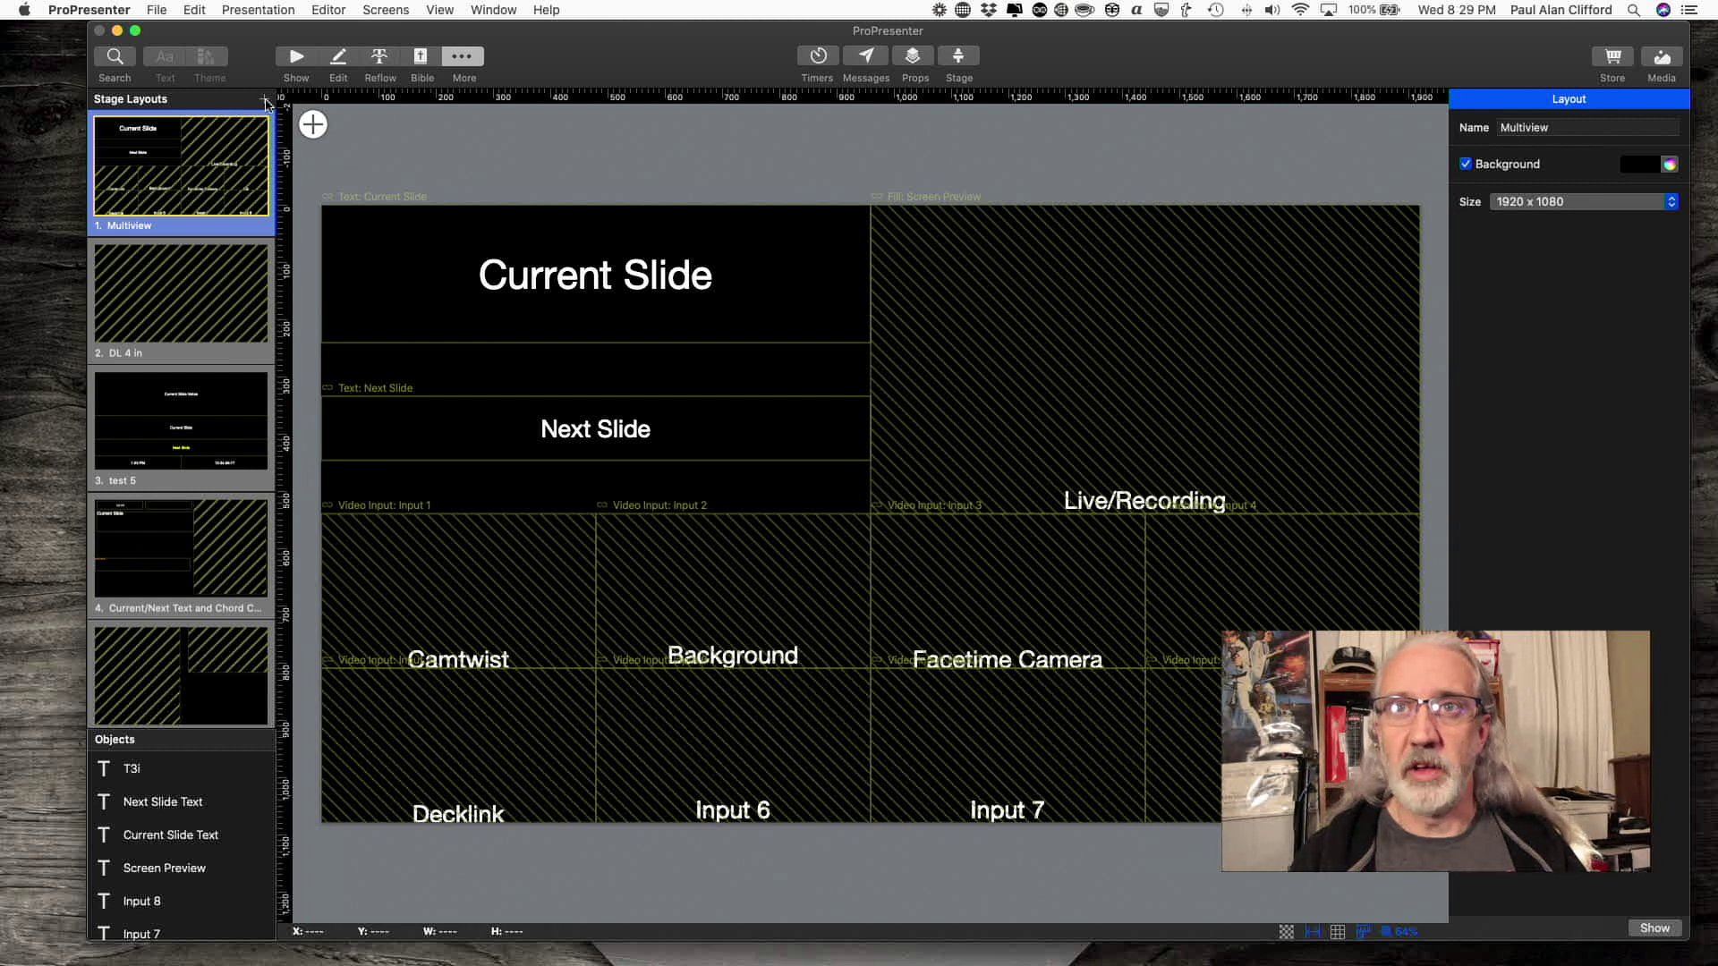
left_click(264, 102)
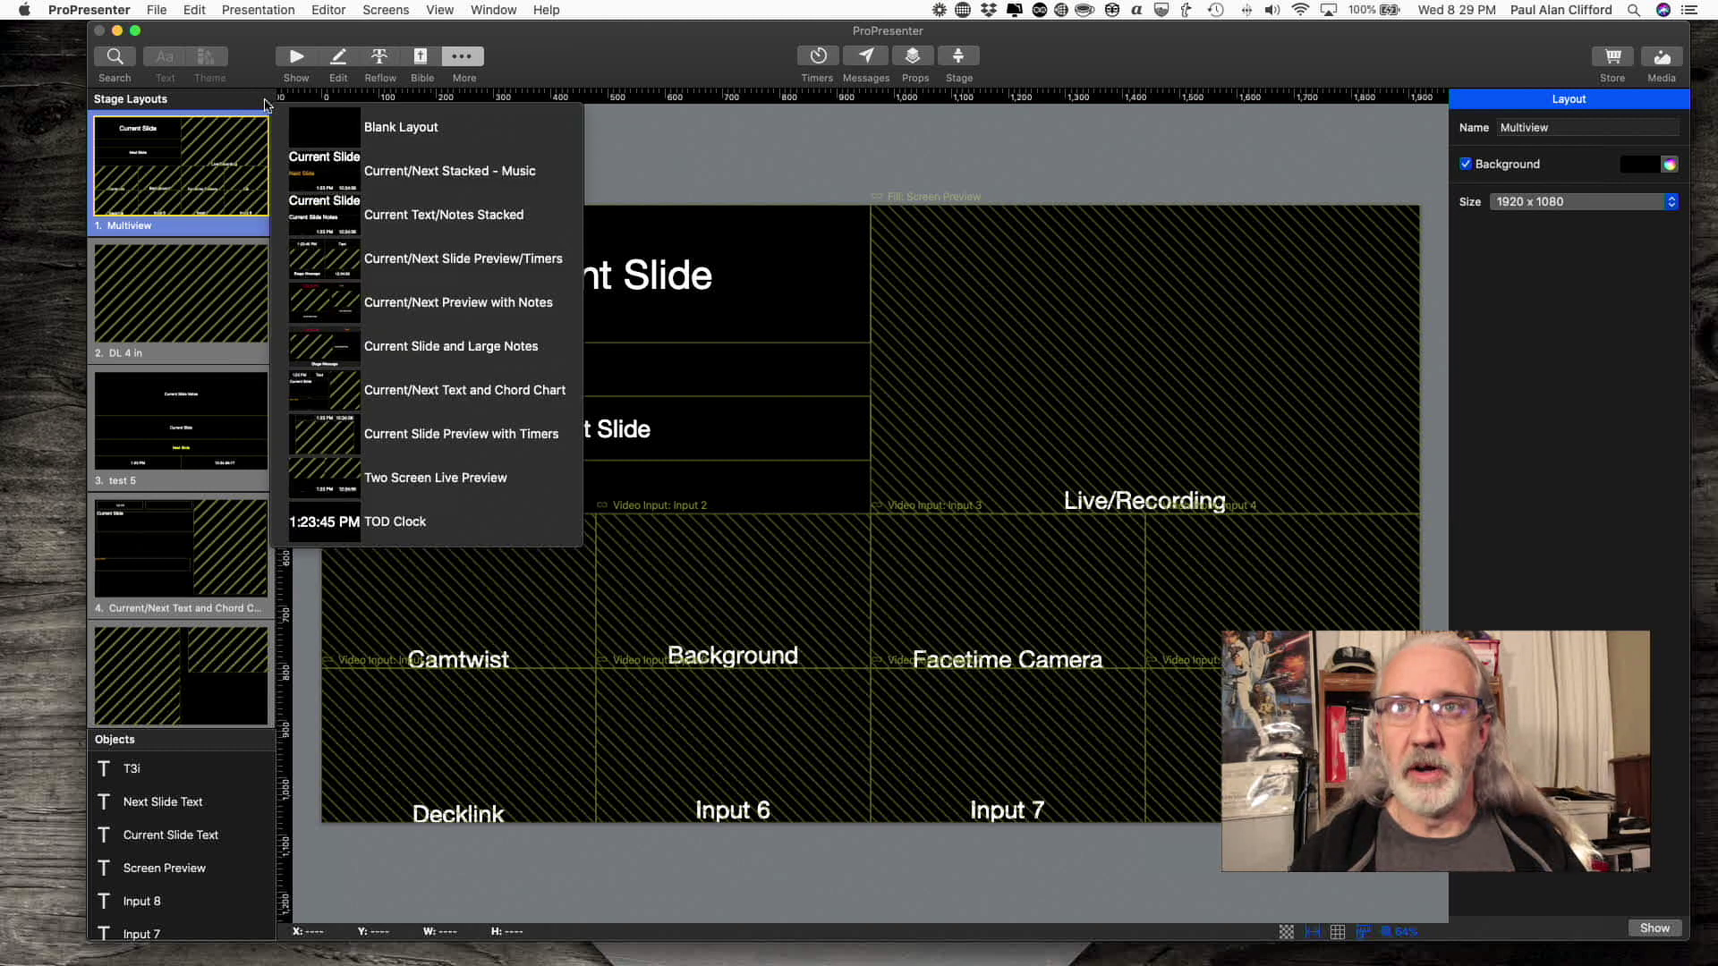
left_click(306, 126)
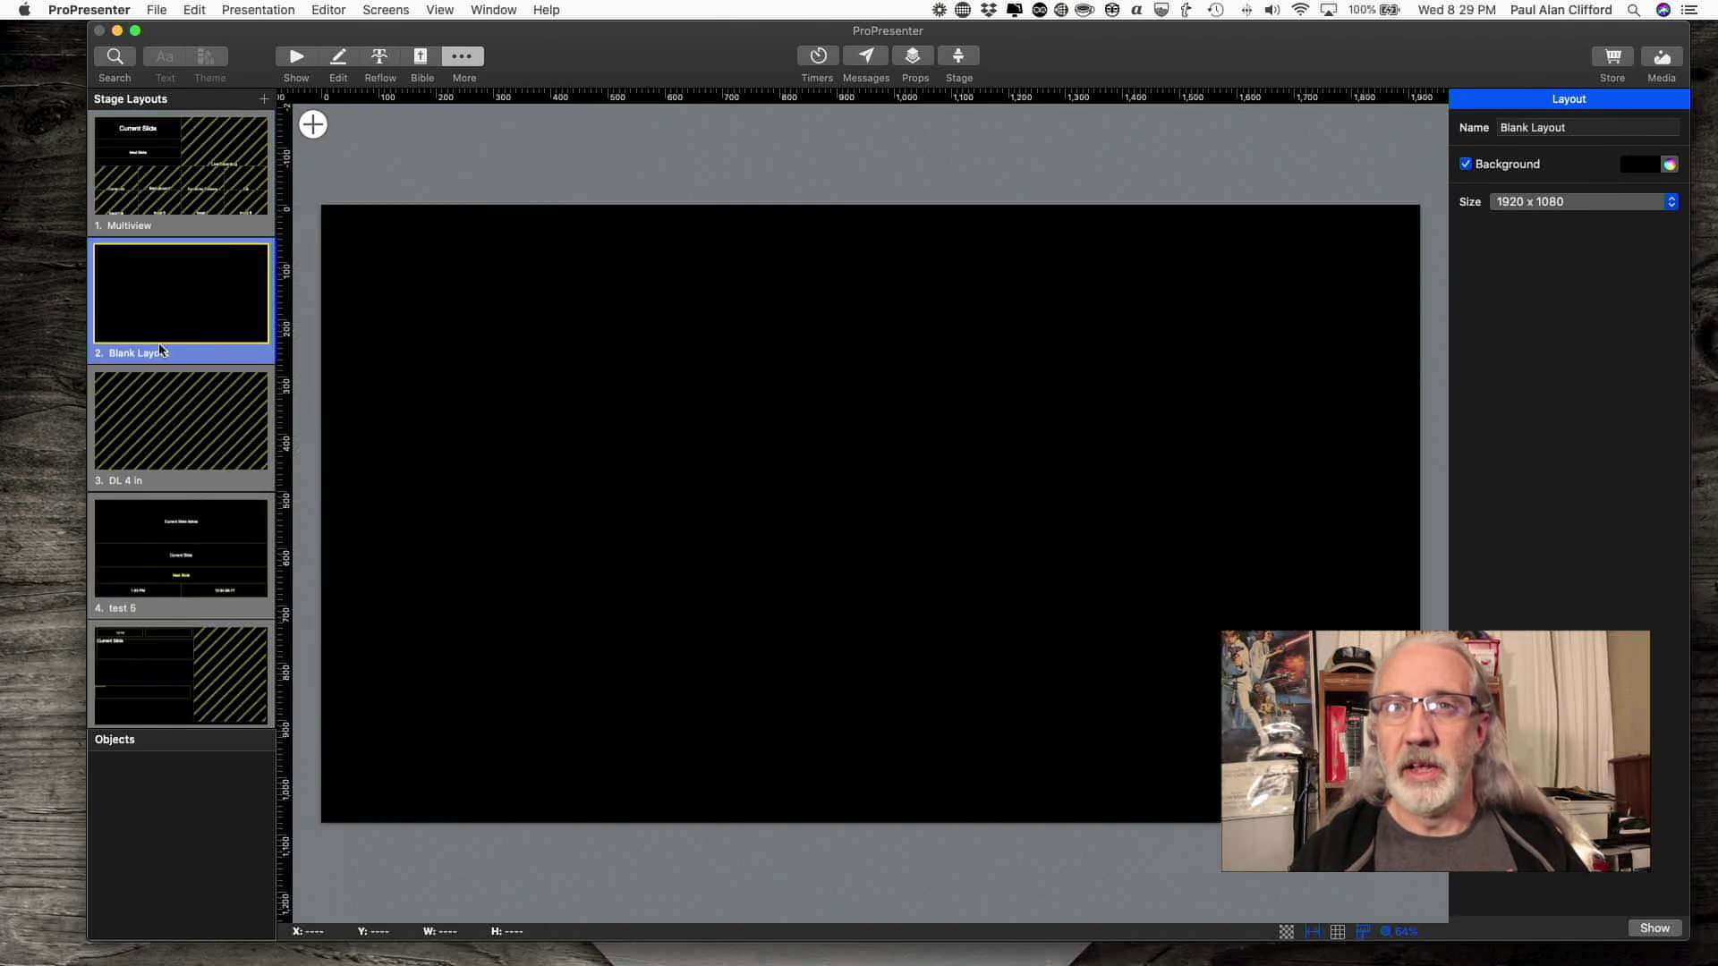
Step: Rename the new blank layout to 'PIP of main screen'
left_click(157, 355)
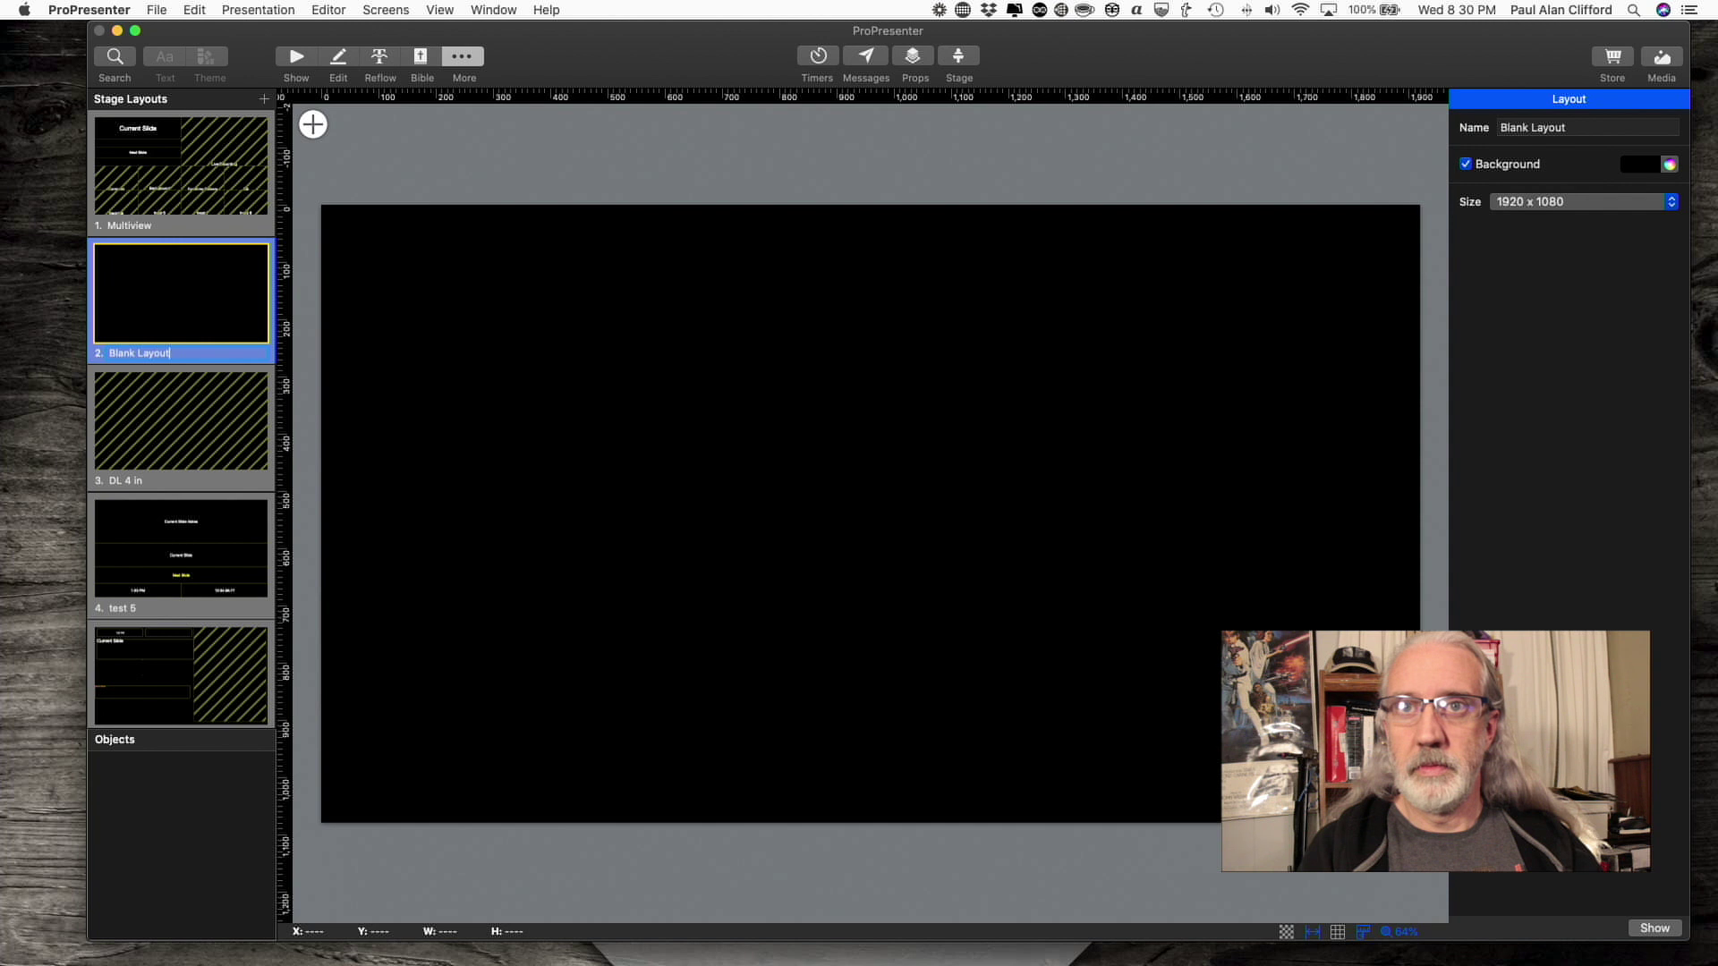
double_click(169, 352)
type("P")
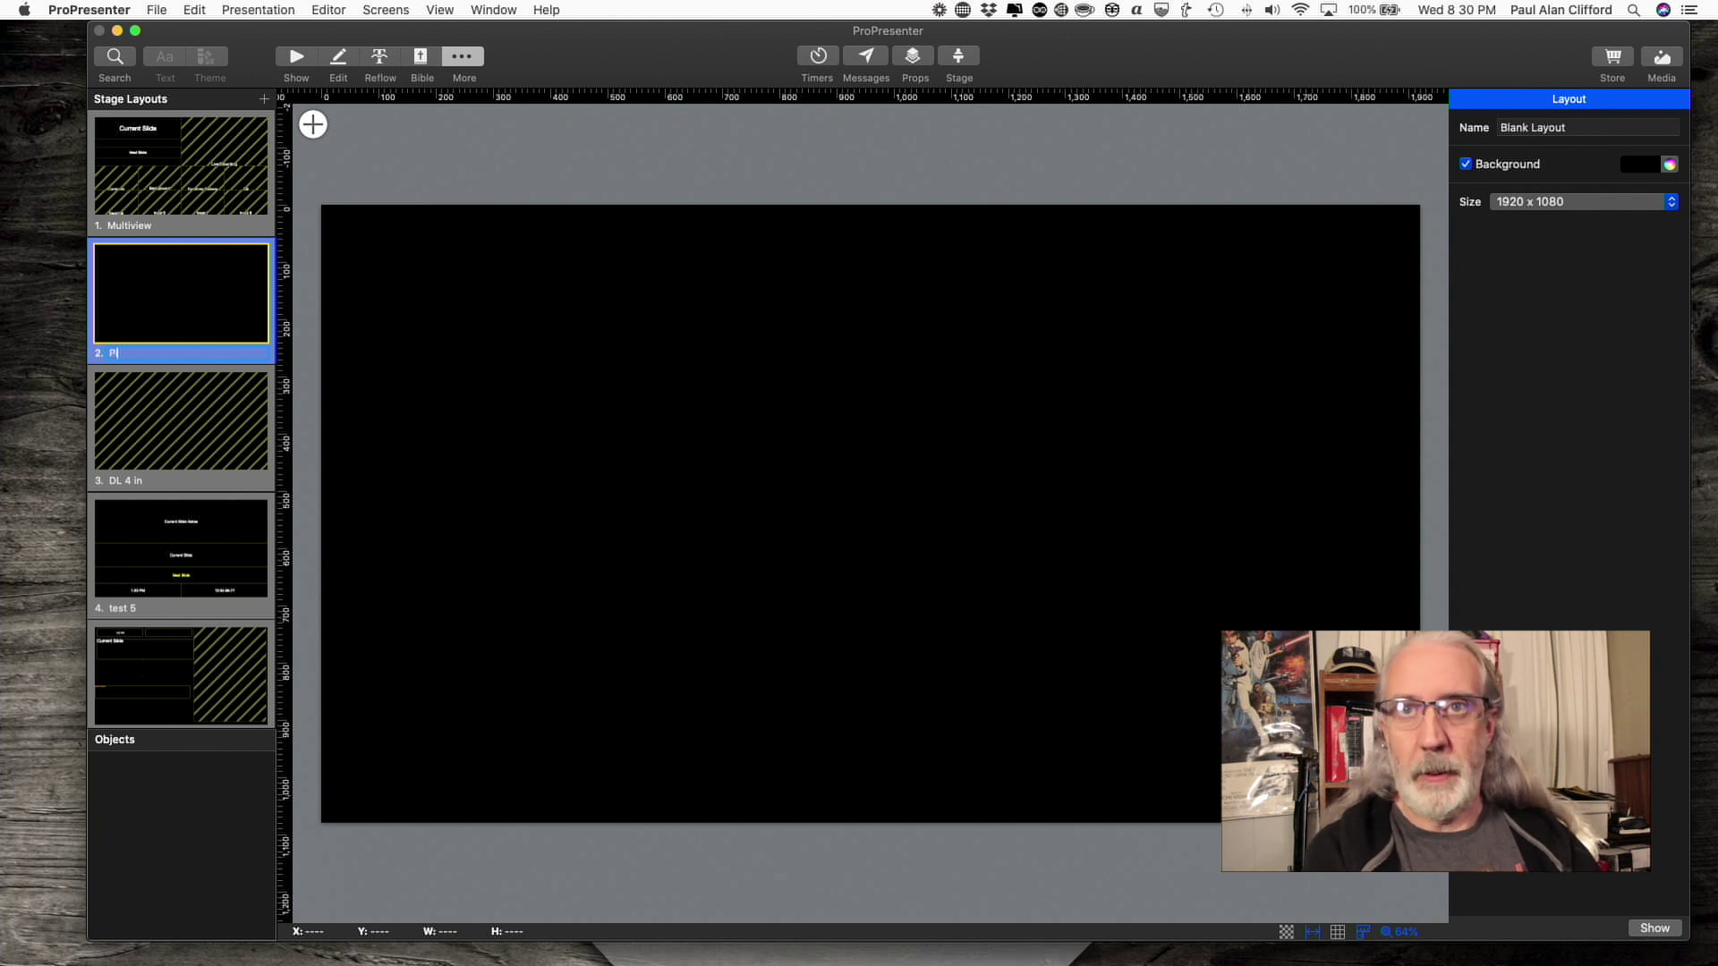
type("IP df main")
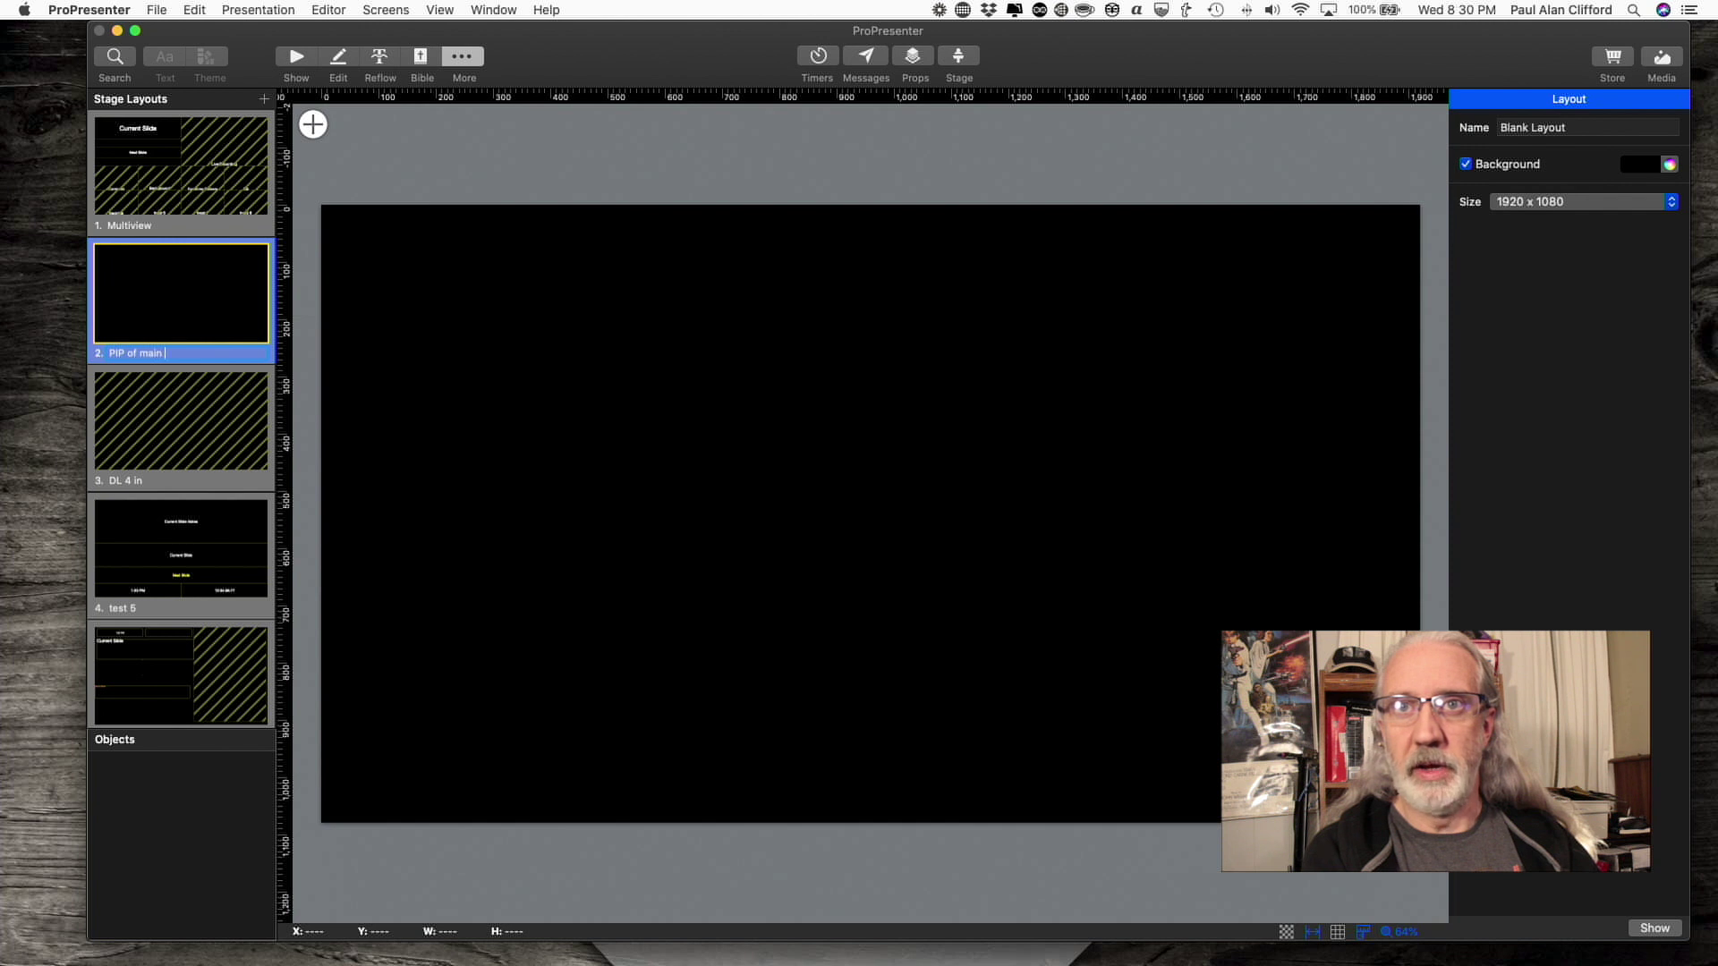
type(" screen")
key("Return")
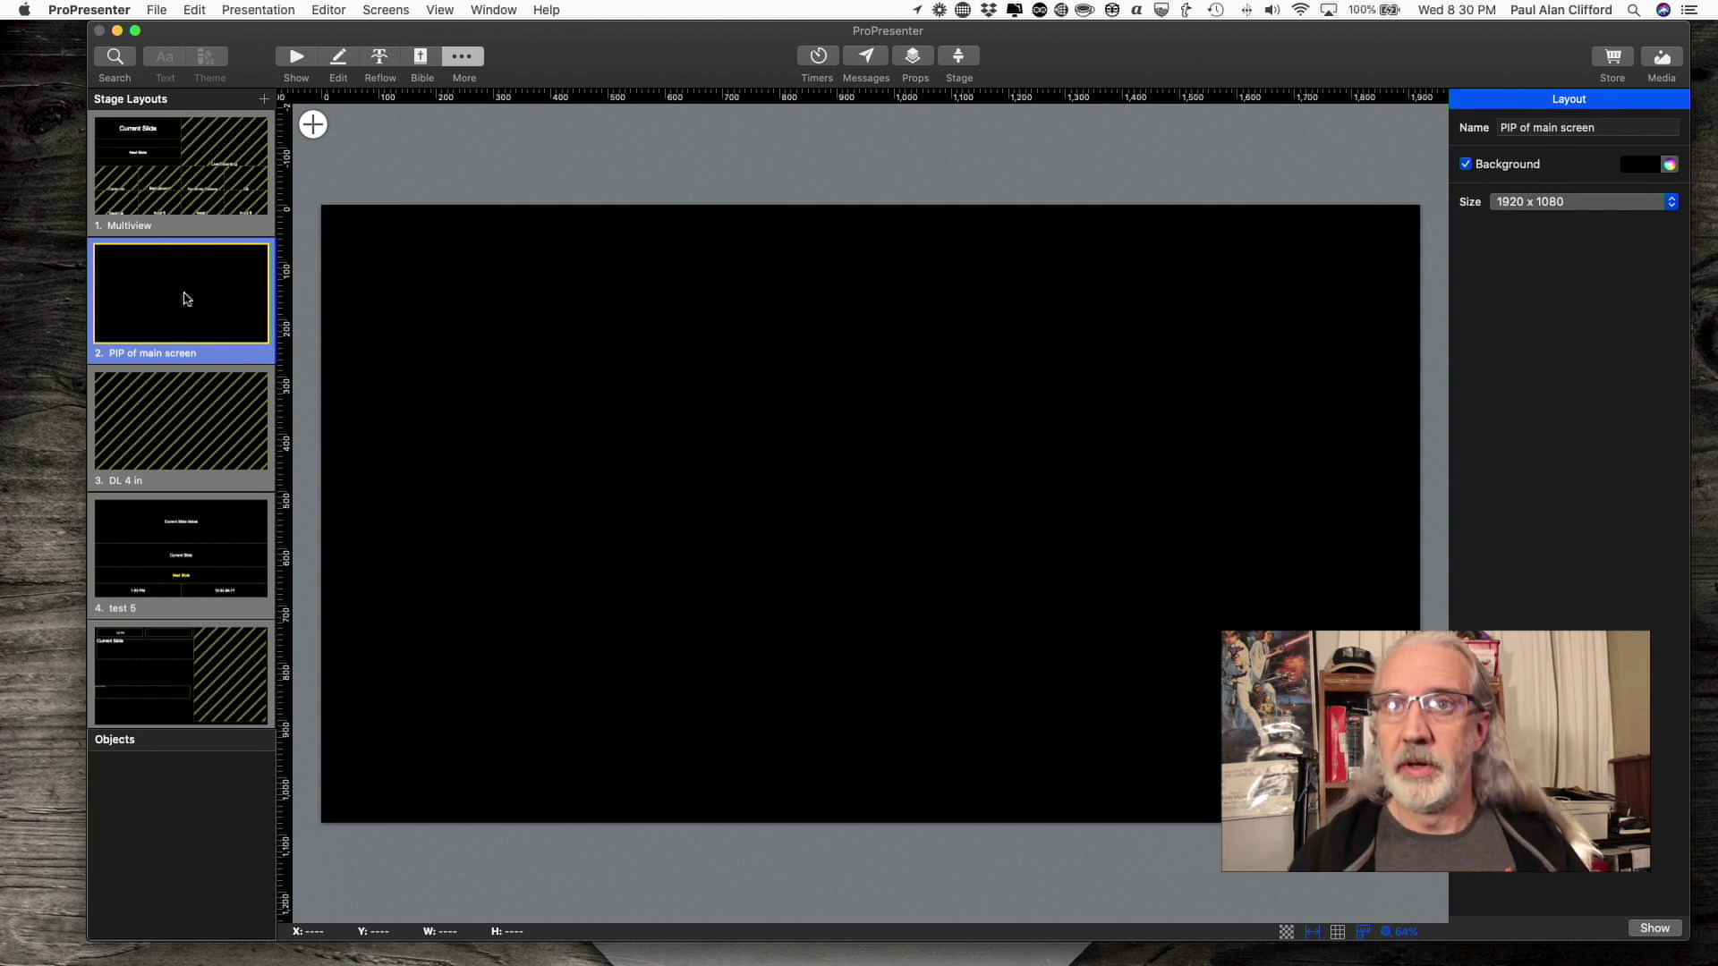
left_click(313, 126)
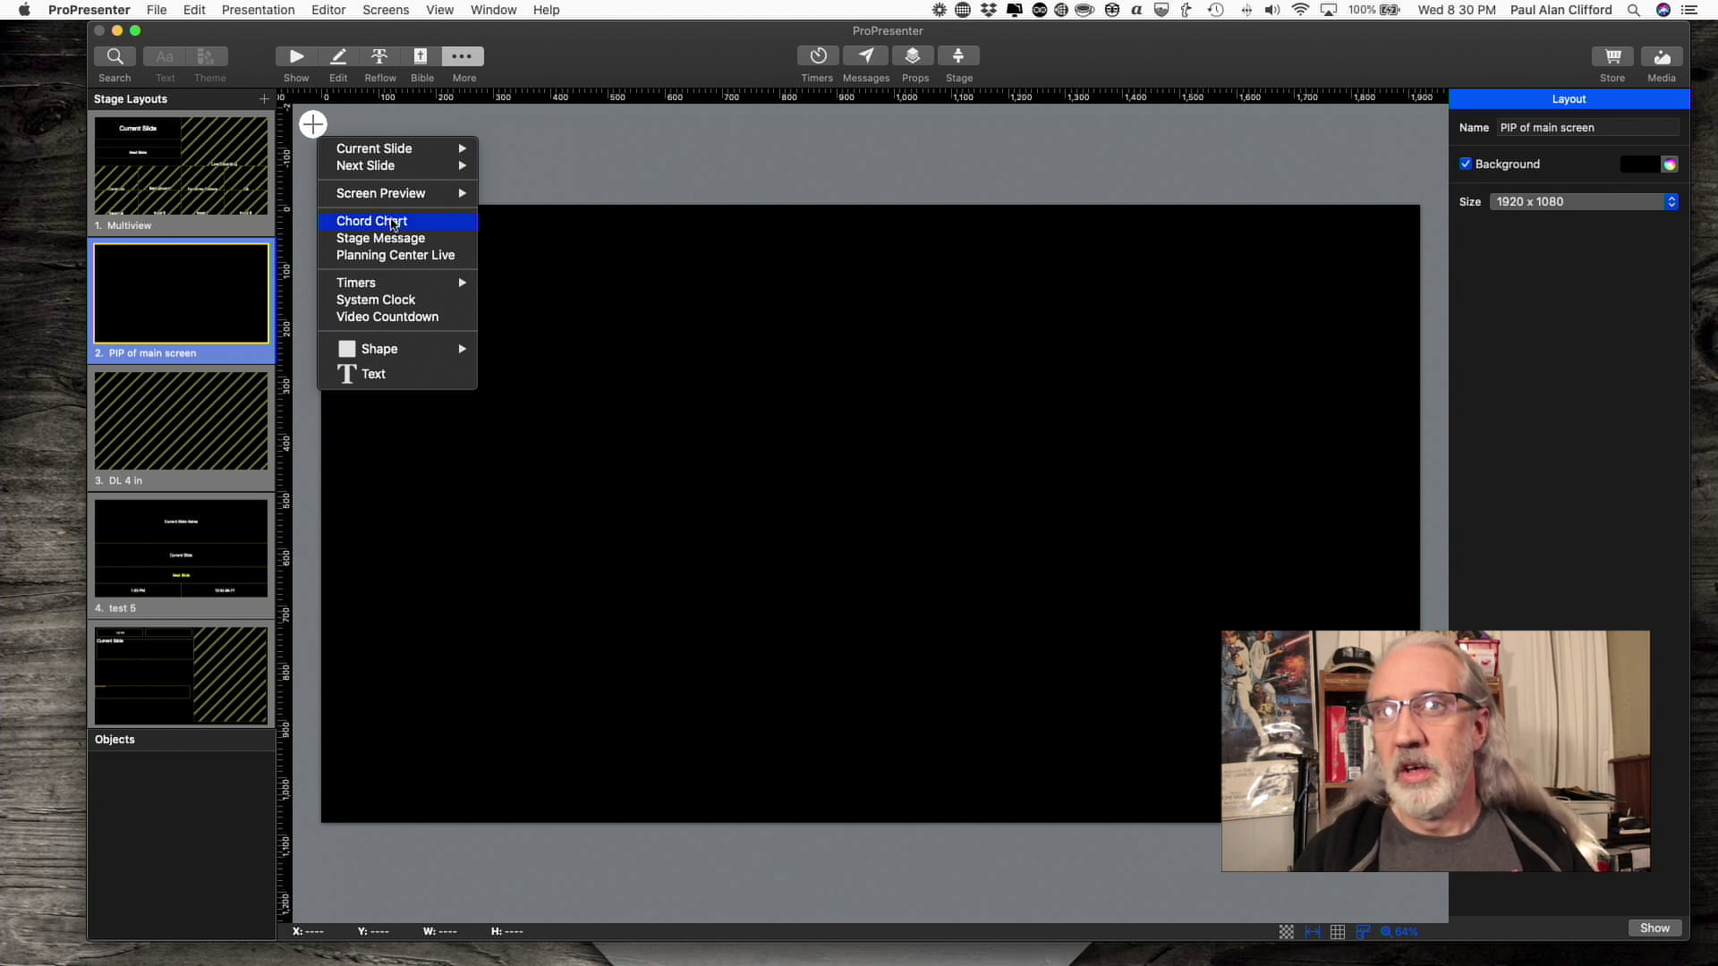
Step: Add a 180×180 blue-filled Rectangle shape to the layout's centre
mouse_move(402, 355)
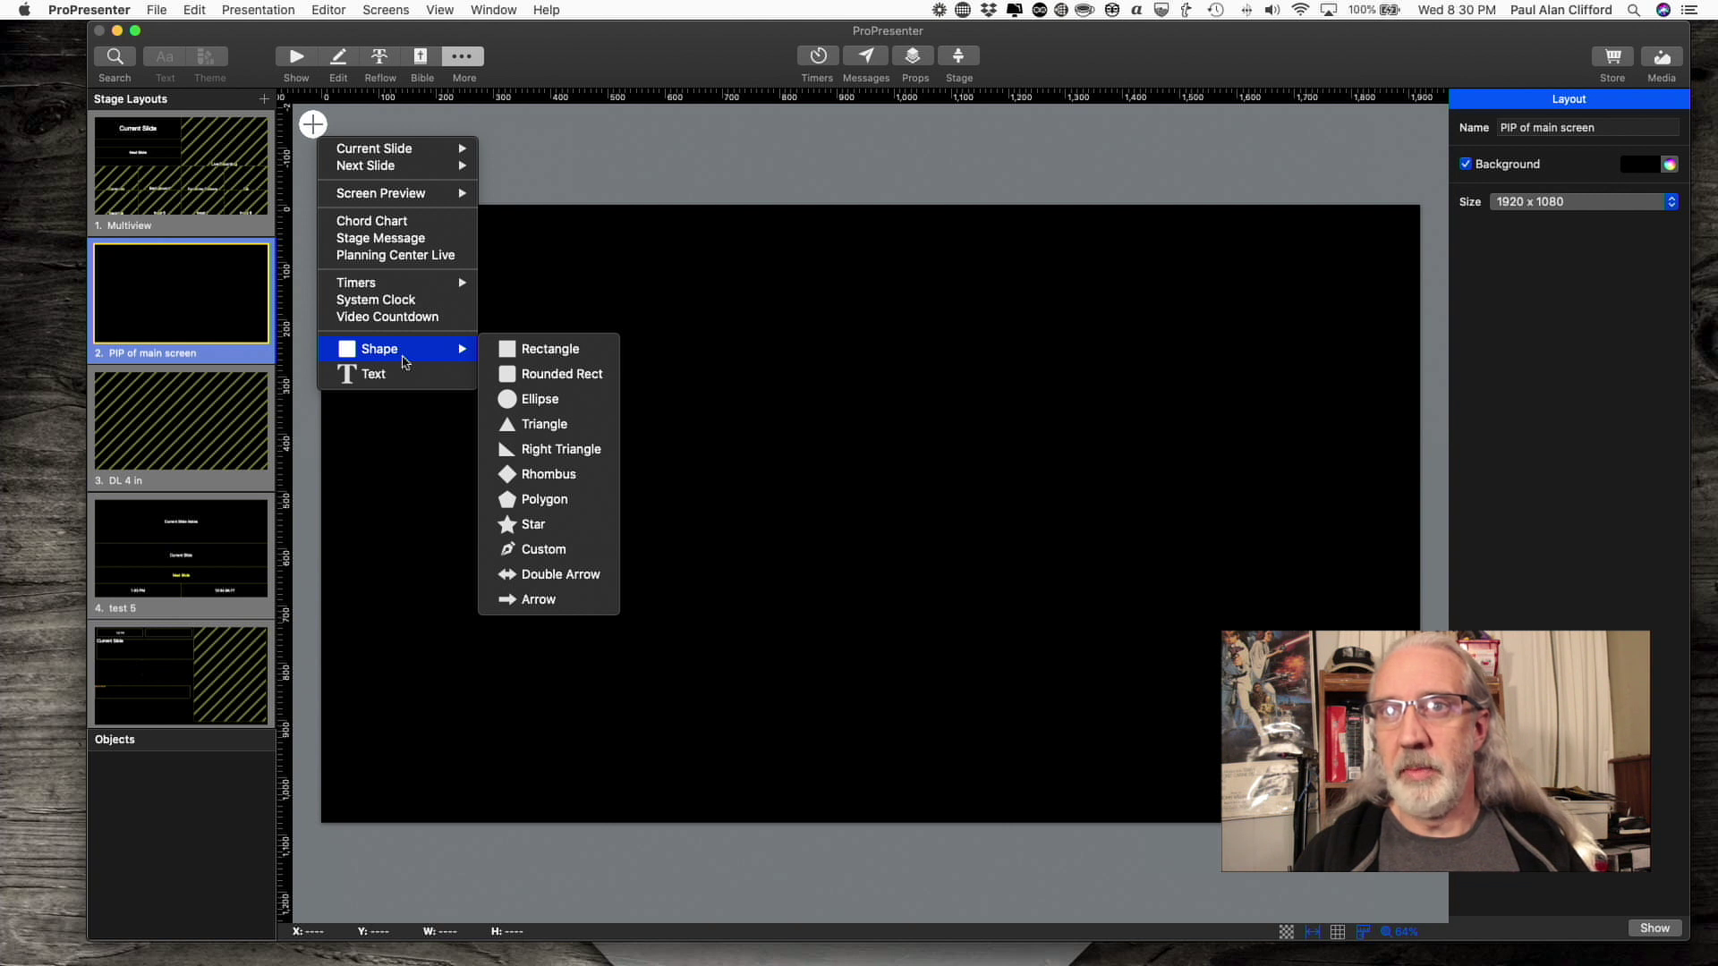
left_click(535, 349)
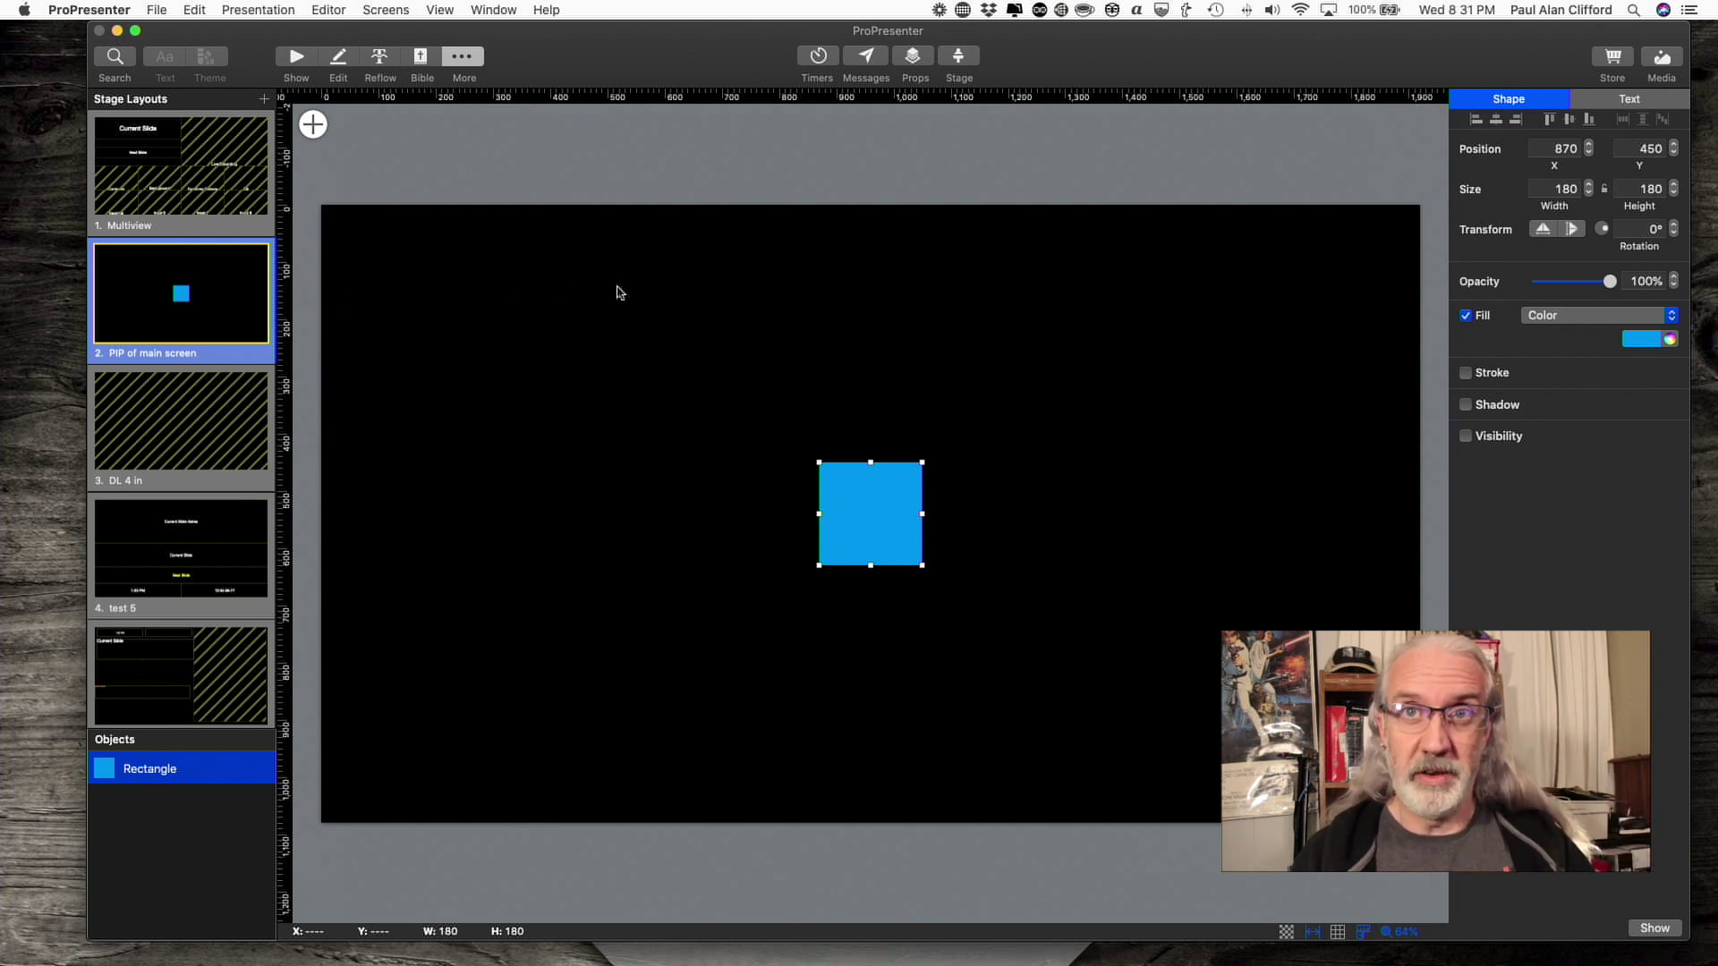
Step: Move the rectangle to position X 0, Y 0
left_click(1557, 148)
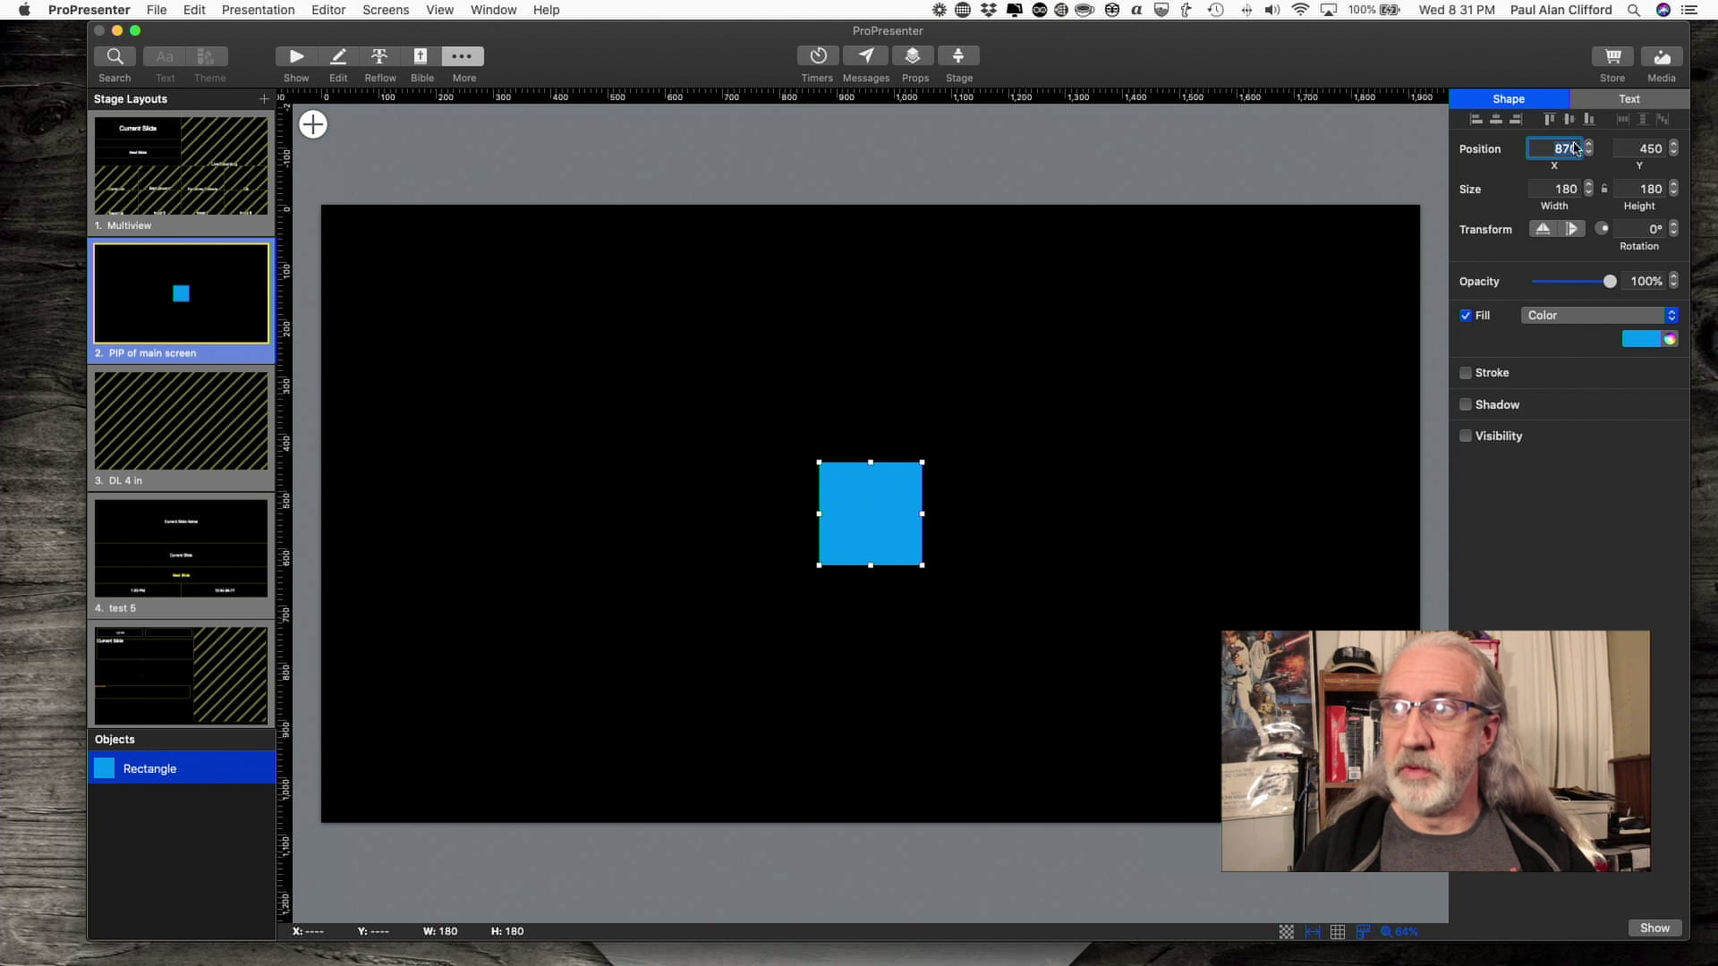
left_click_drag(1565, 148, 1529, 150)
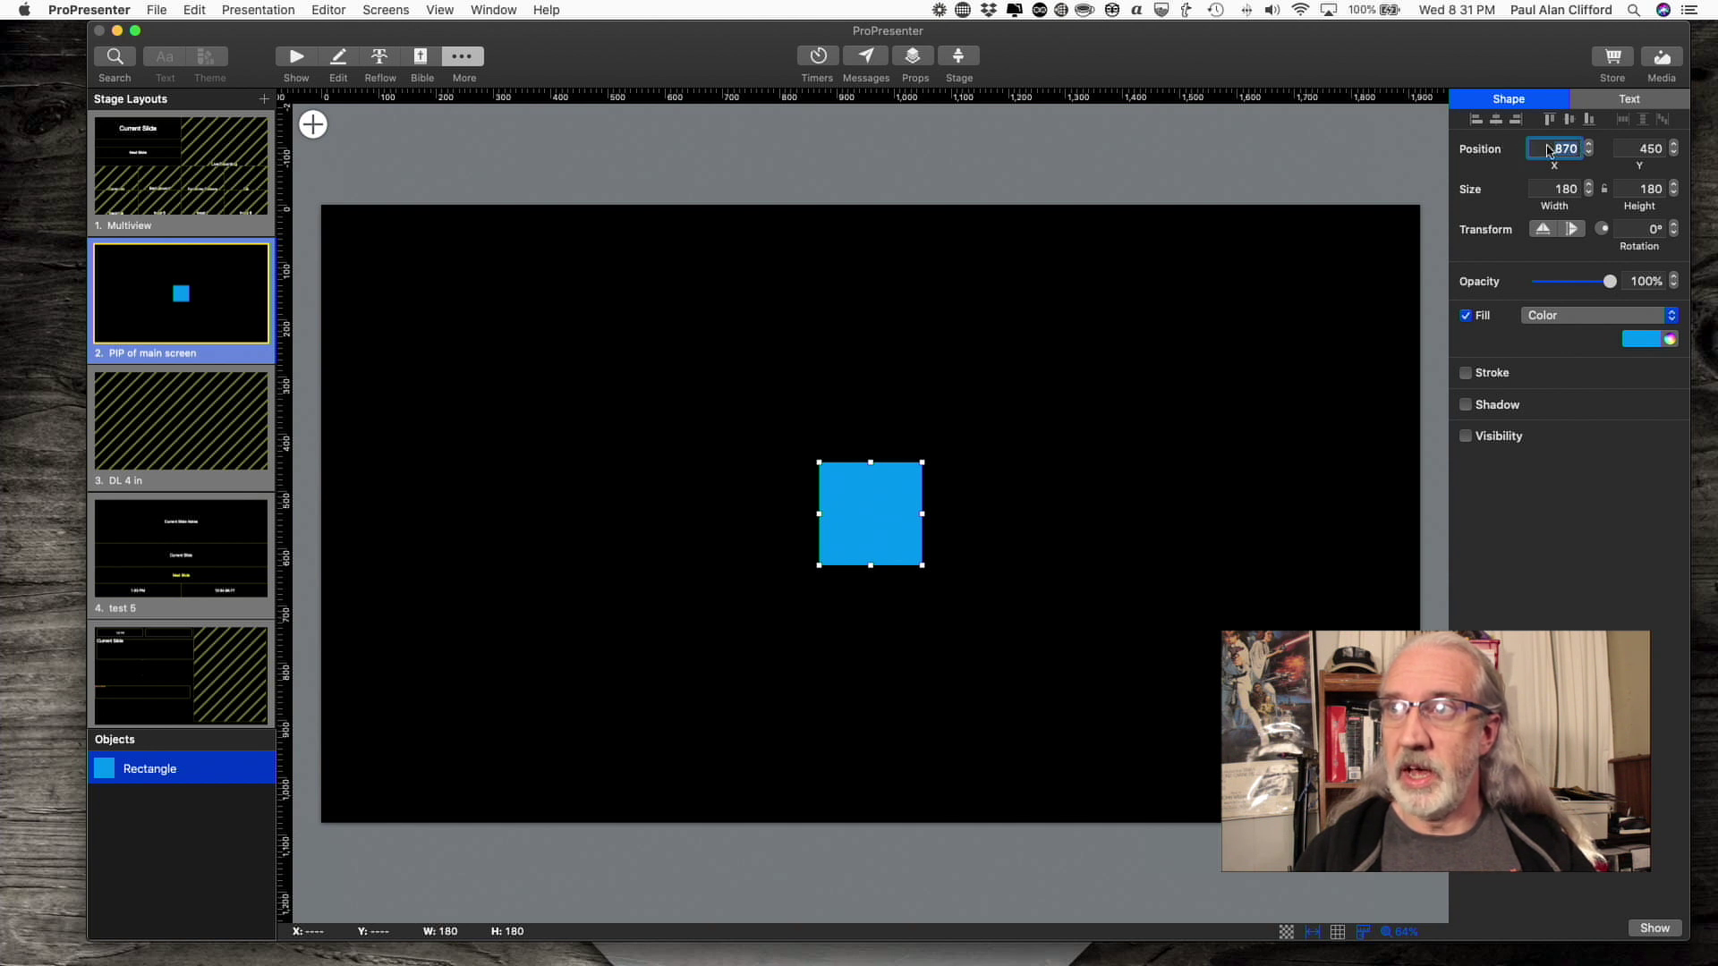
left_click(1552, 147)
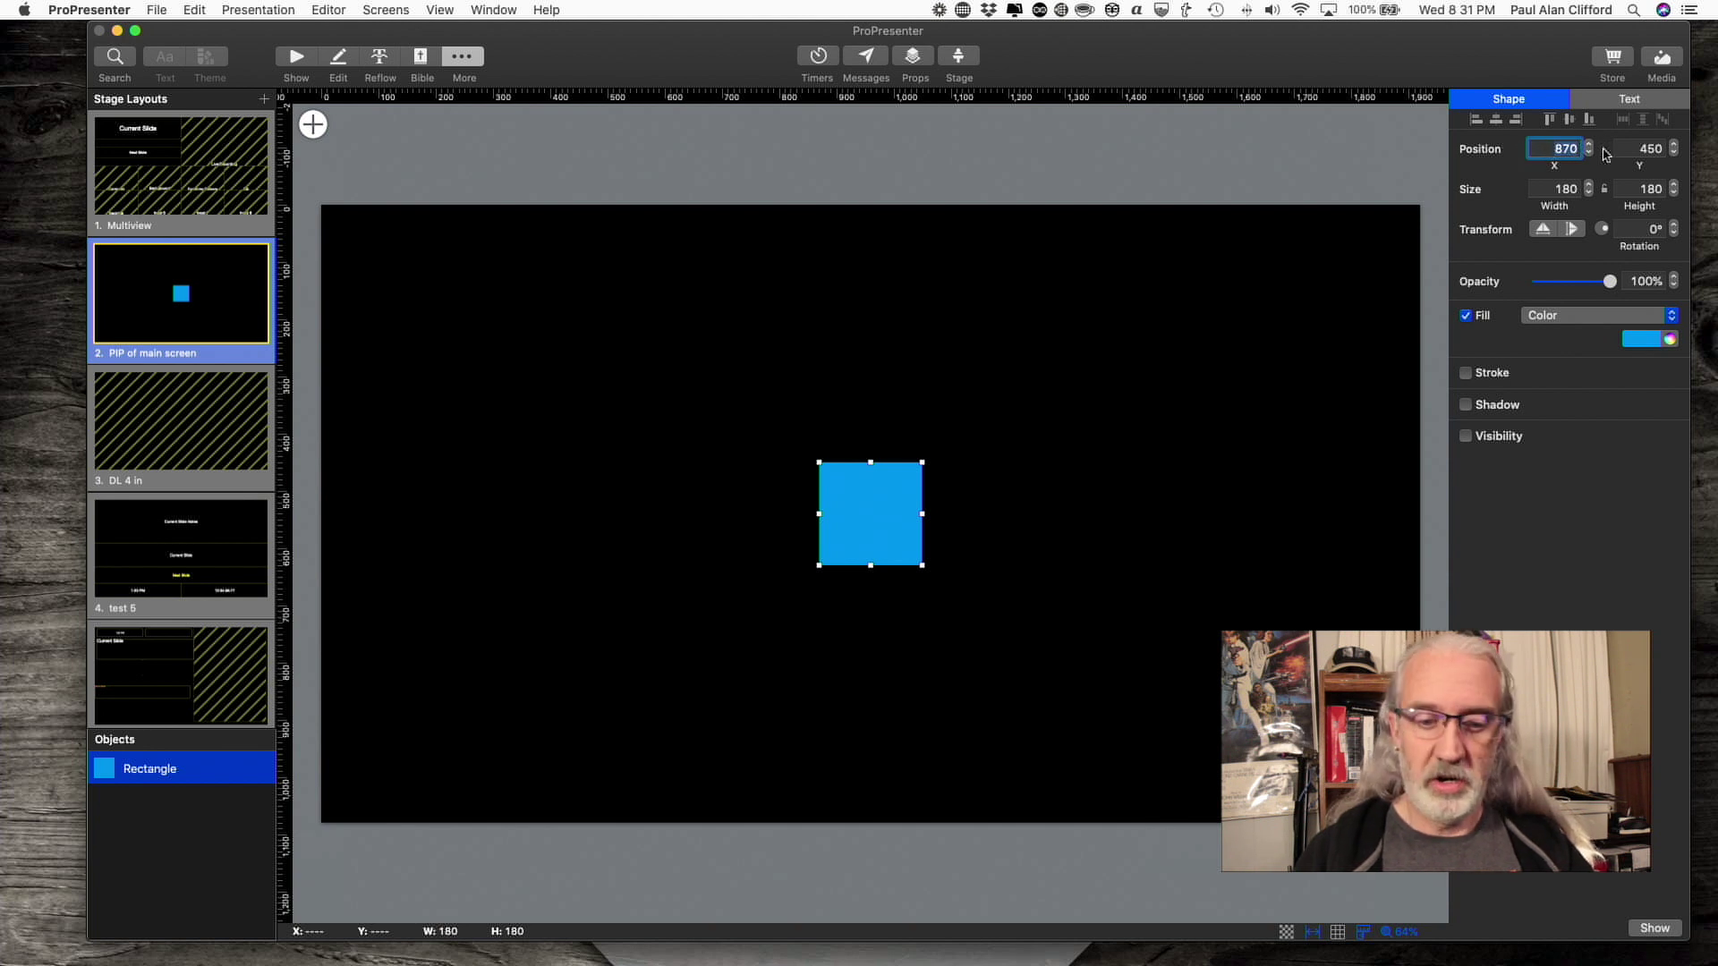
key("super+a")
type("0")
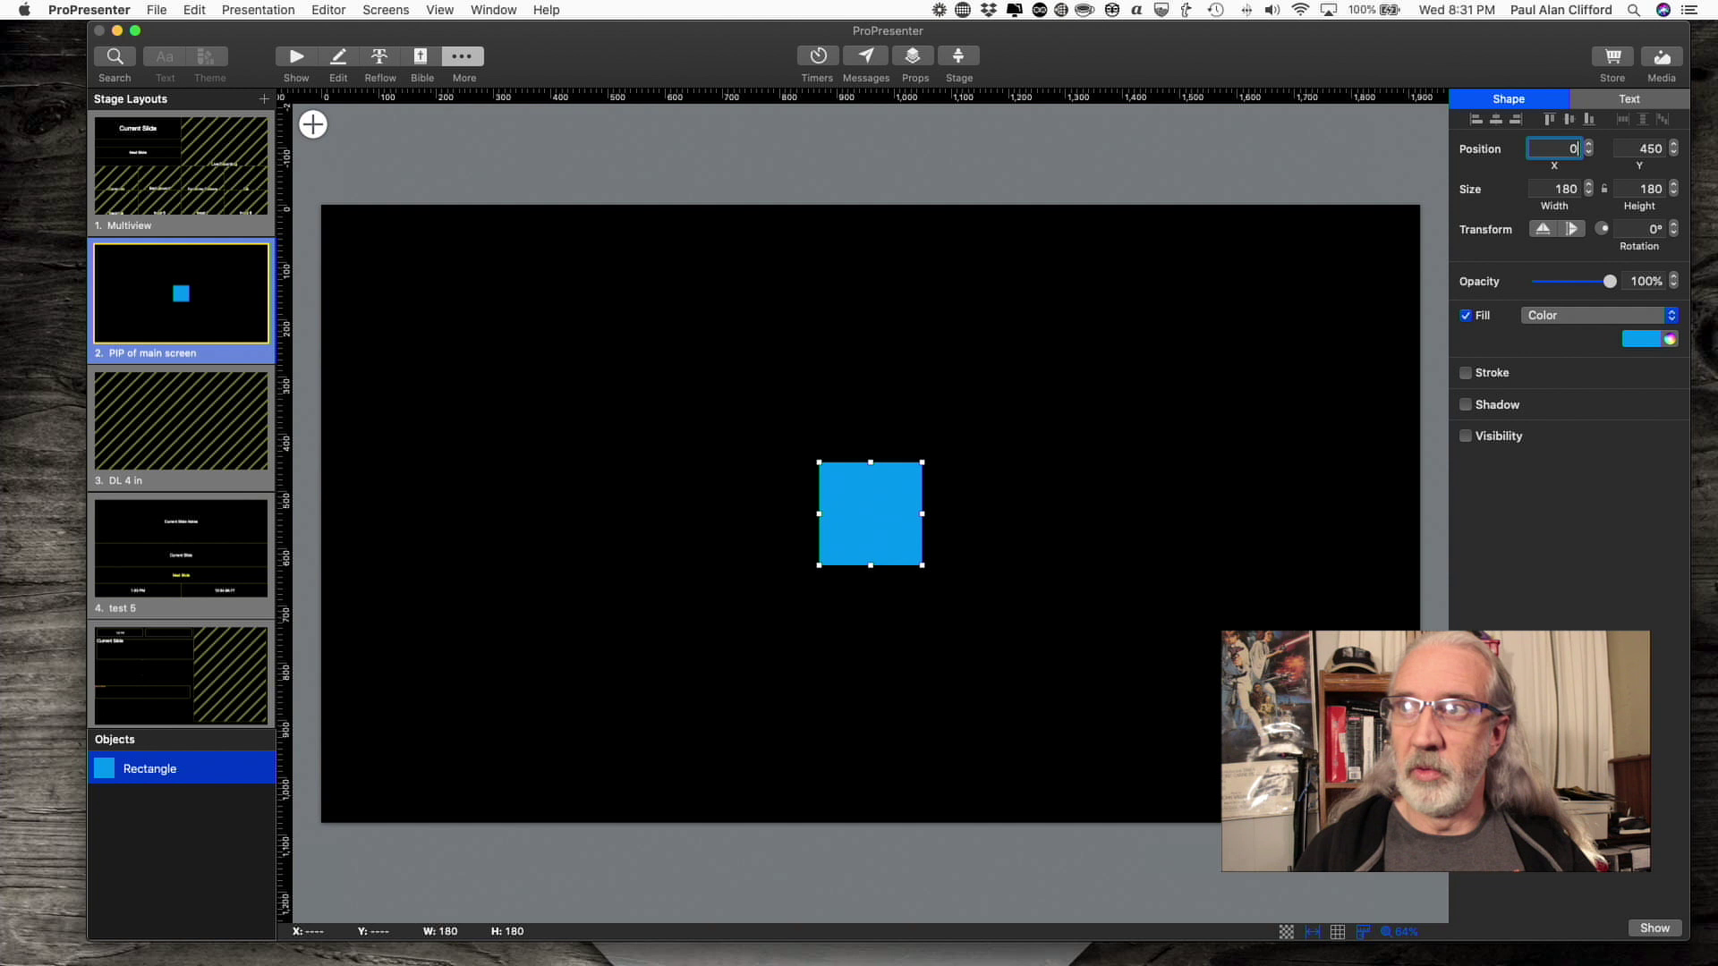
left_click(1642, 148)
key("super+a")
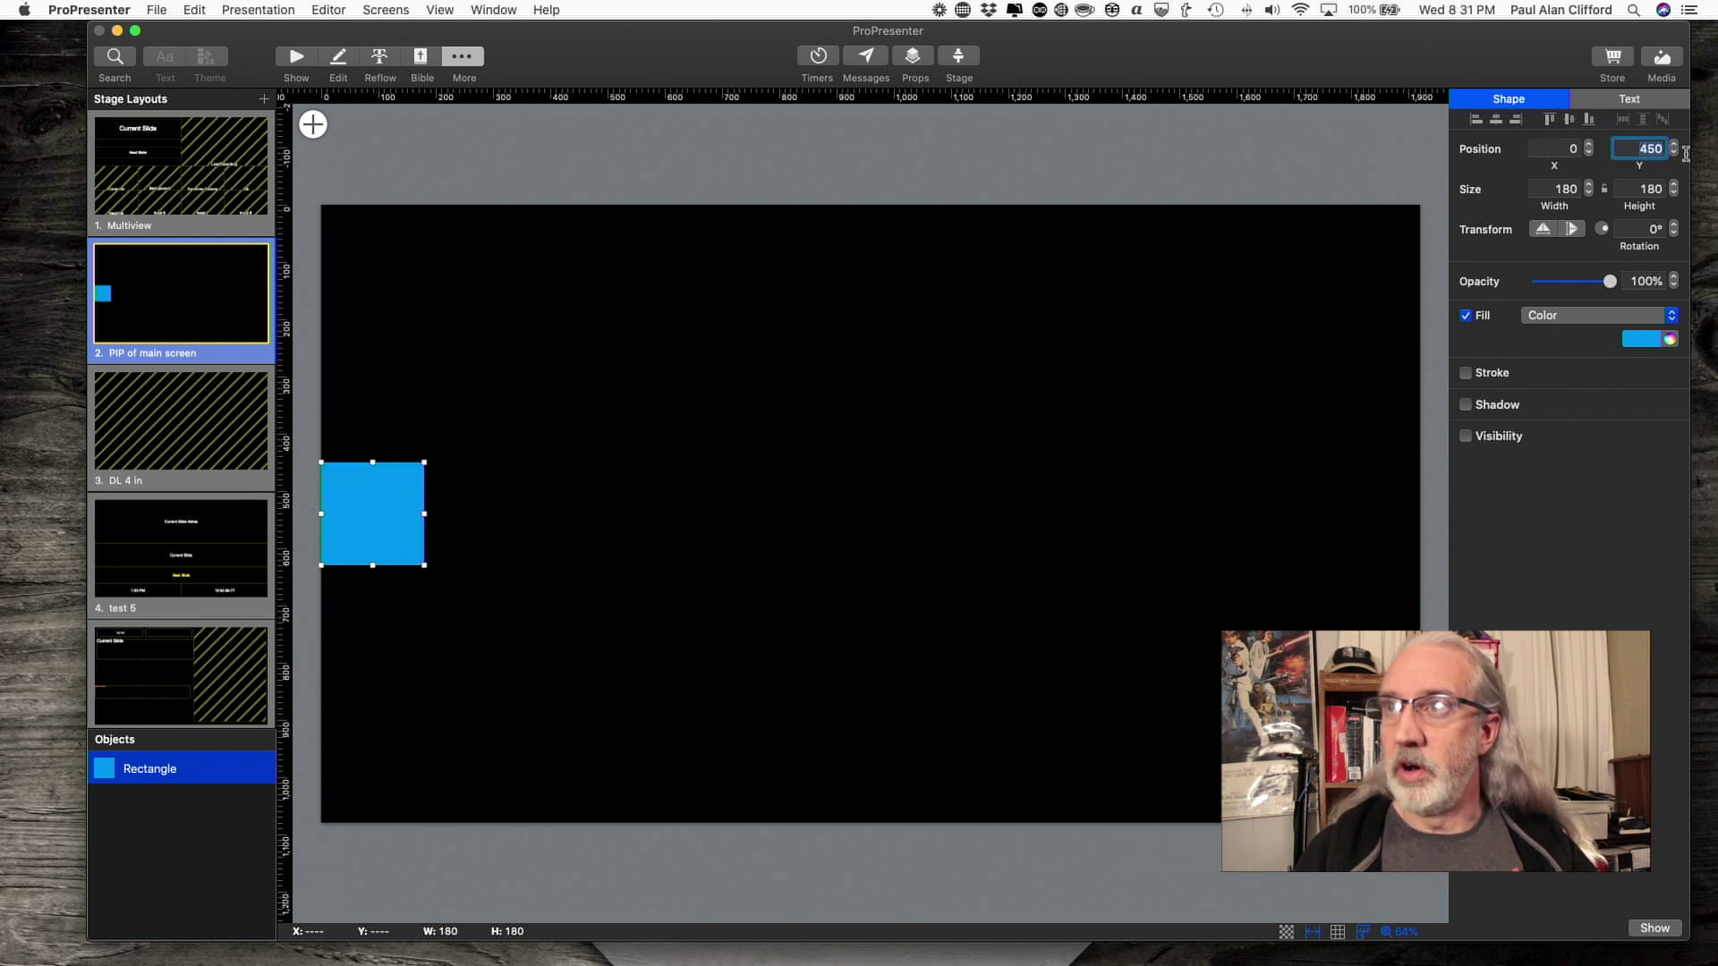
type("0")
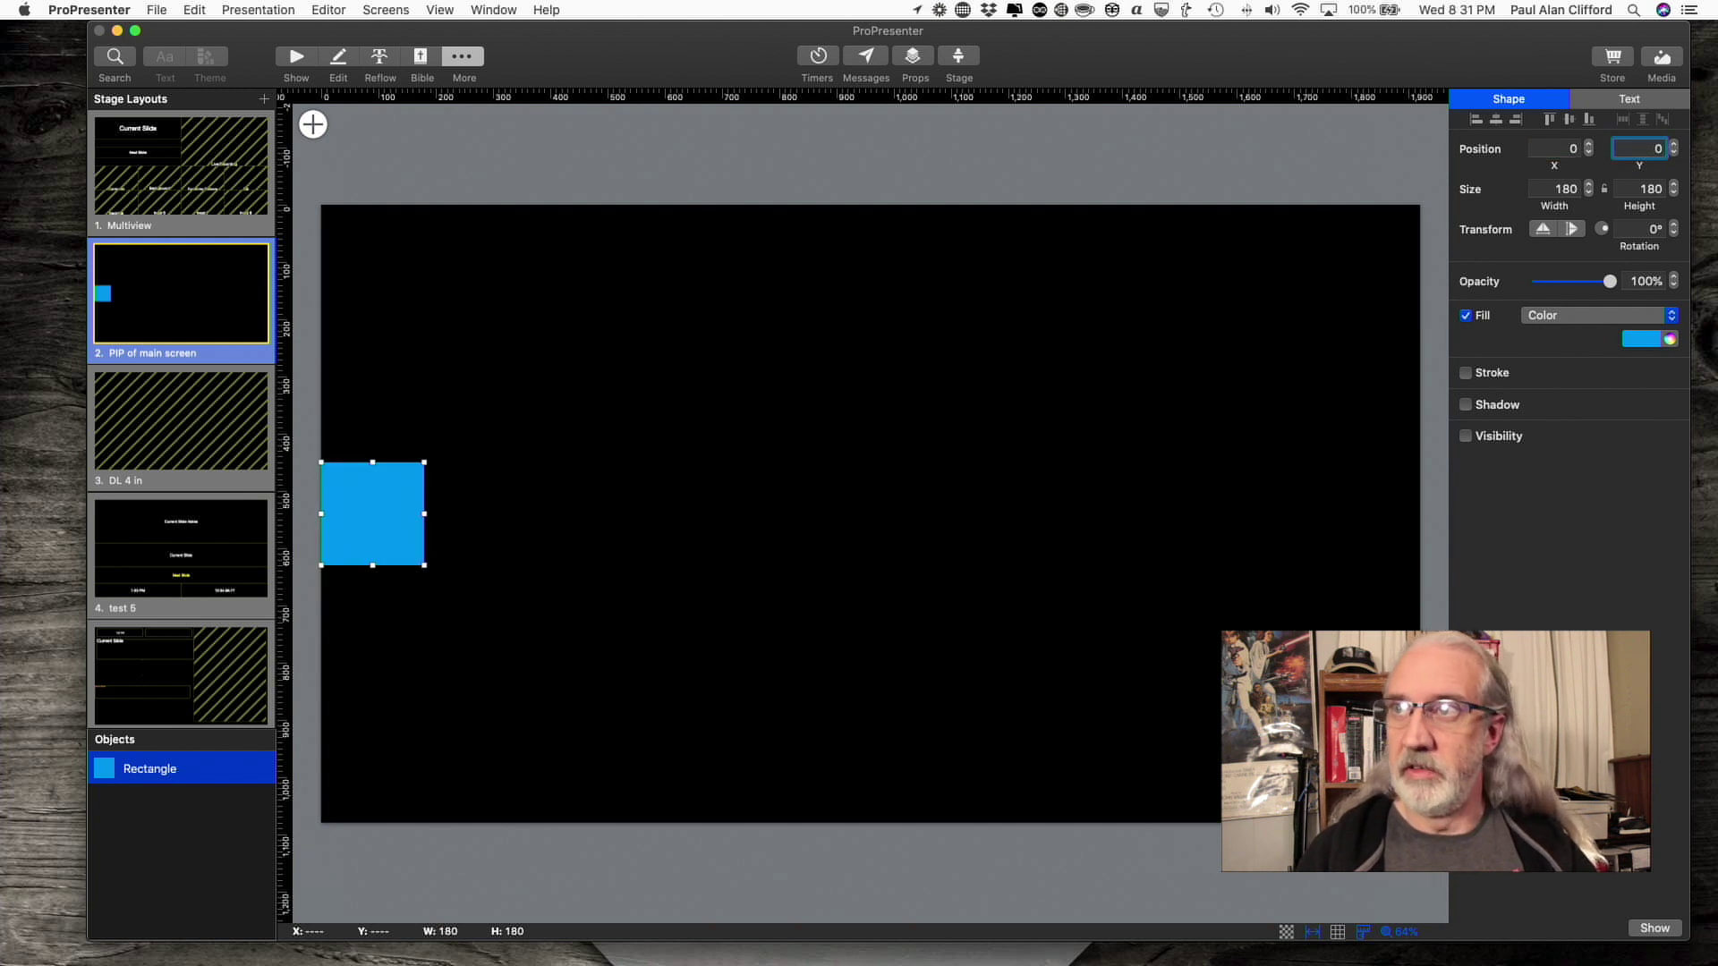
key("Return")
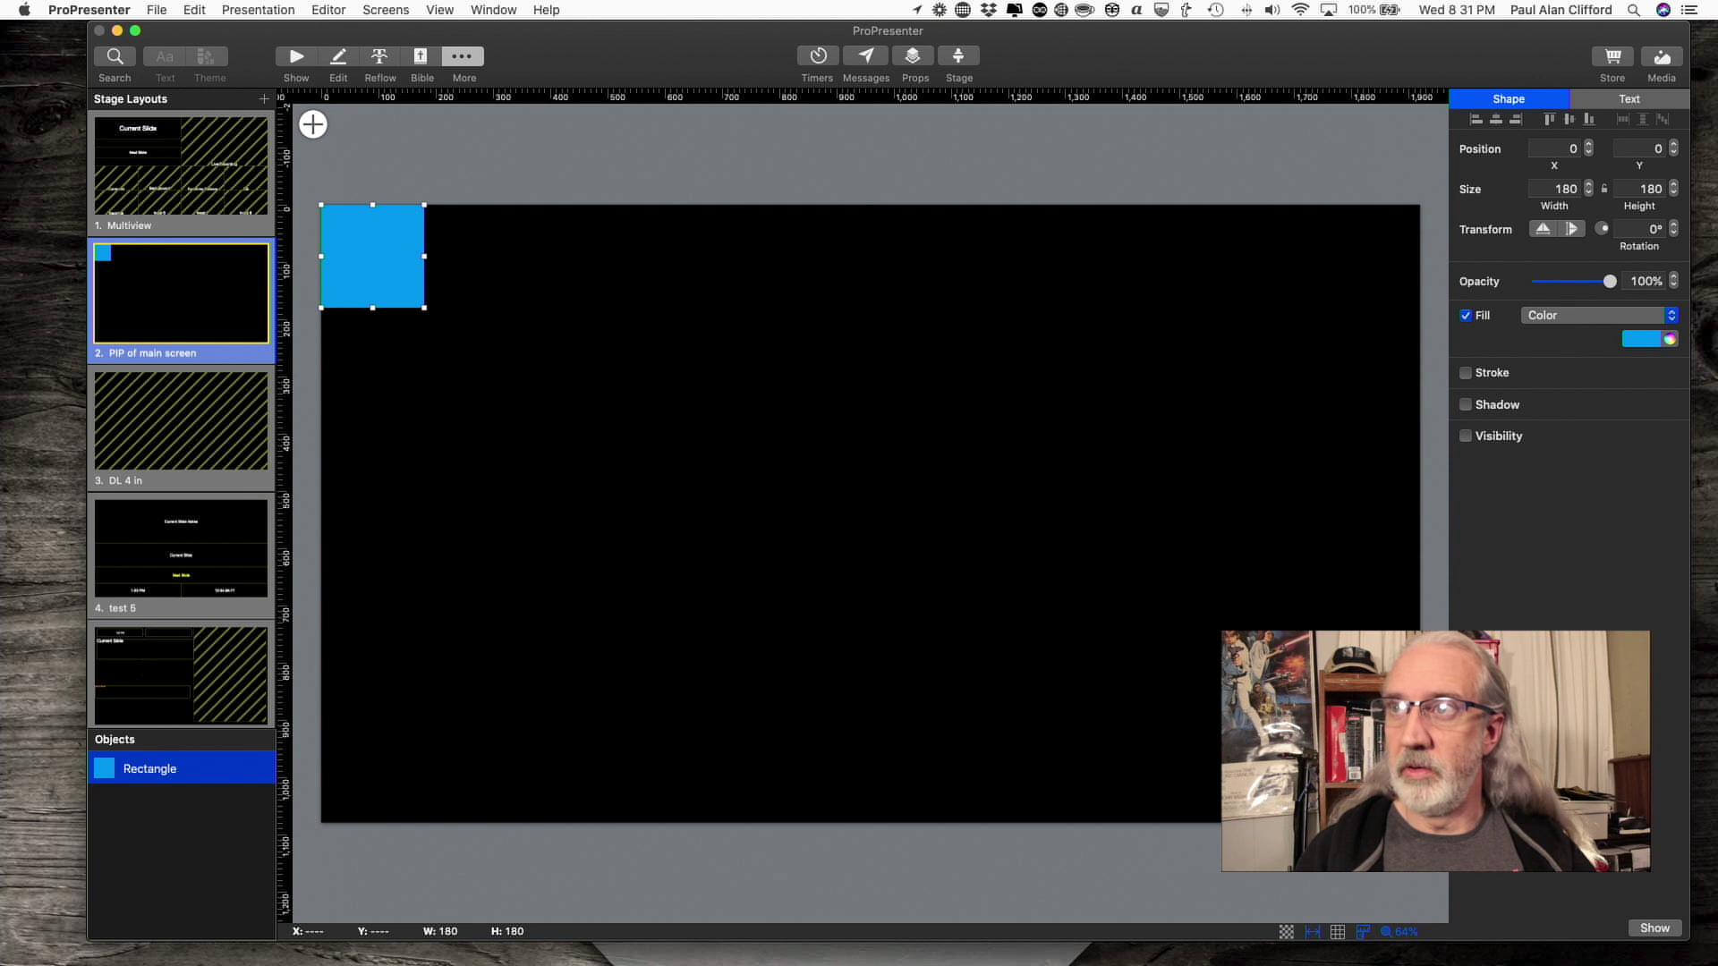
Step: Resize the rectangle to 1920 wide by 1080 high
left_click(1563, 189)
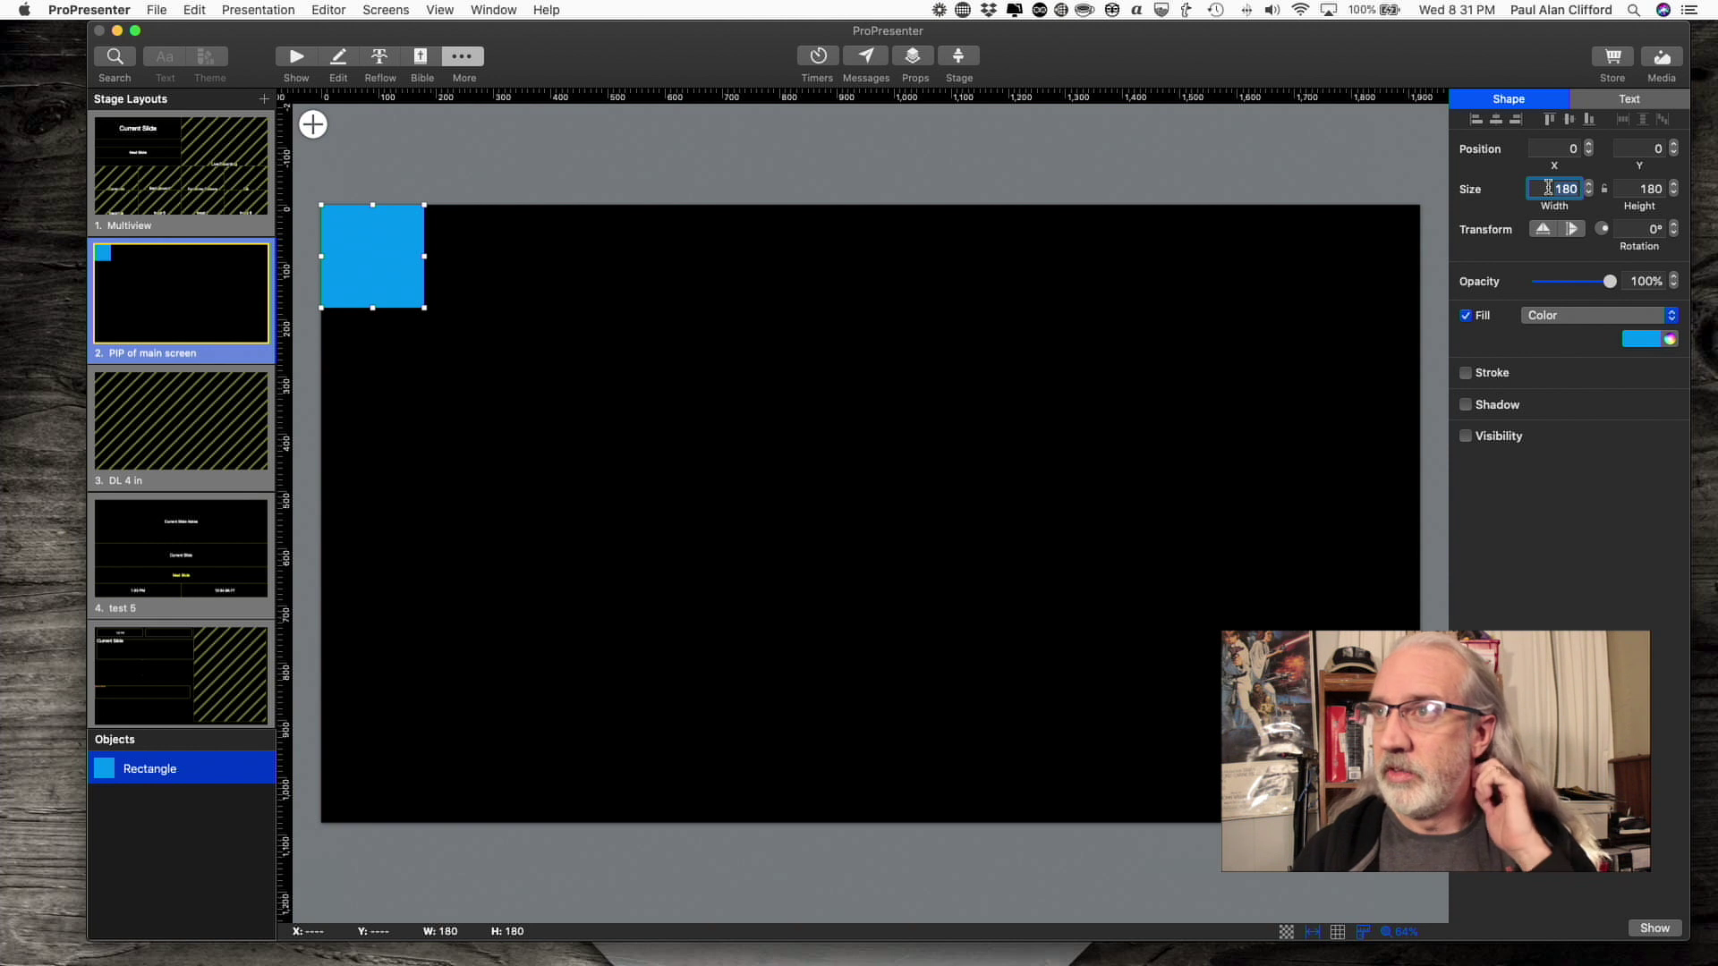
type("19")
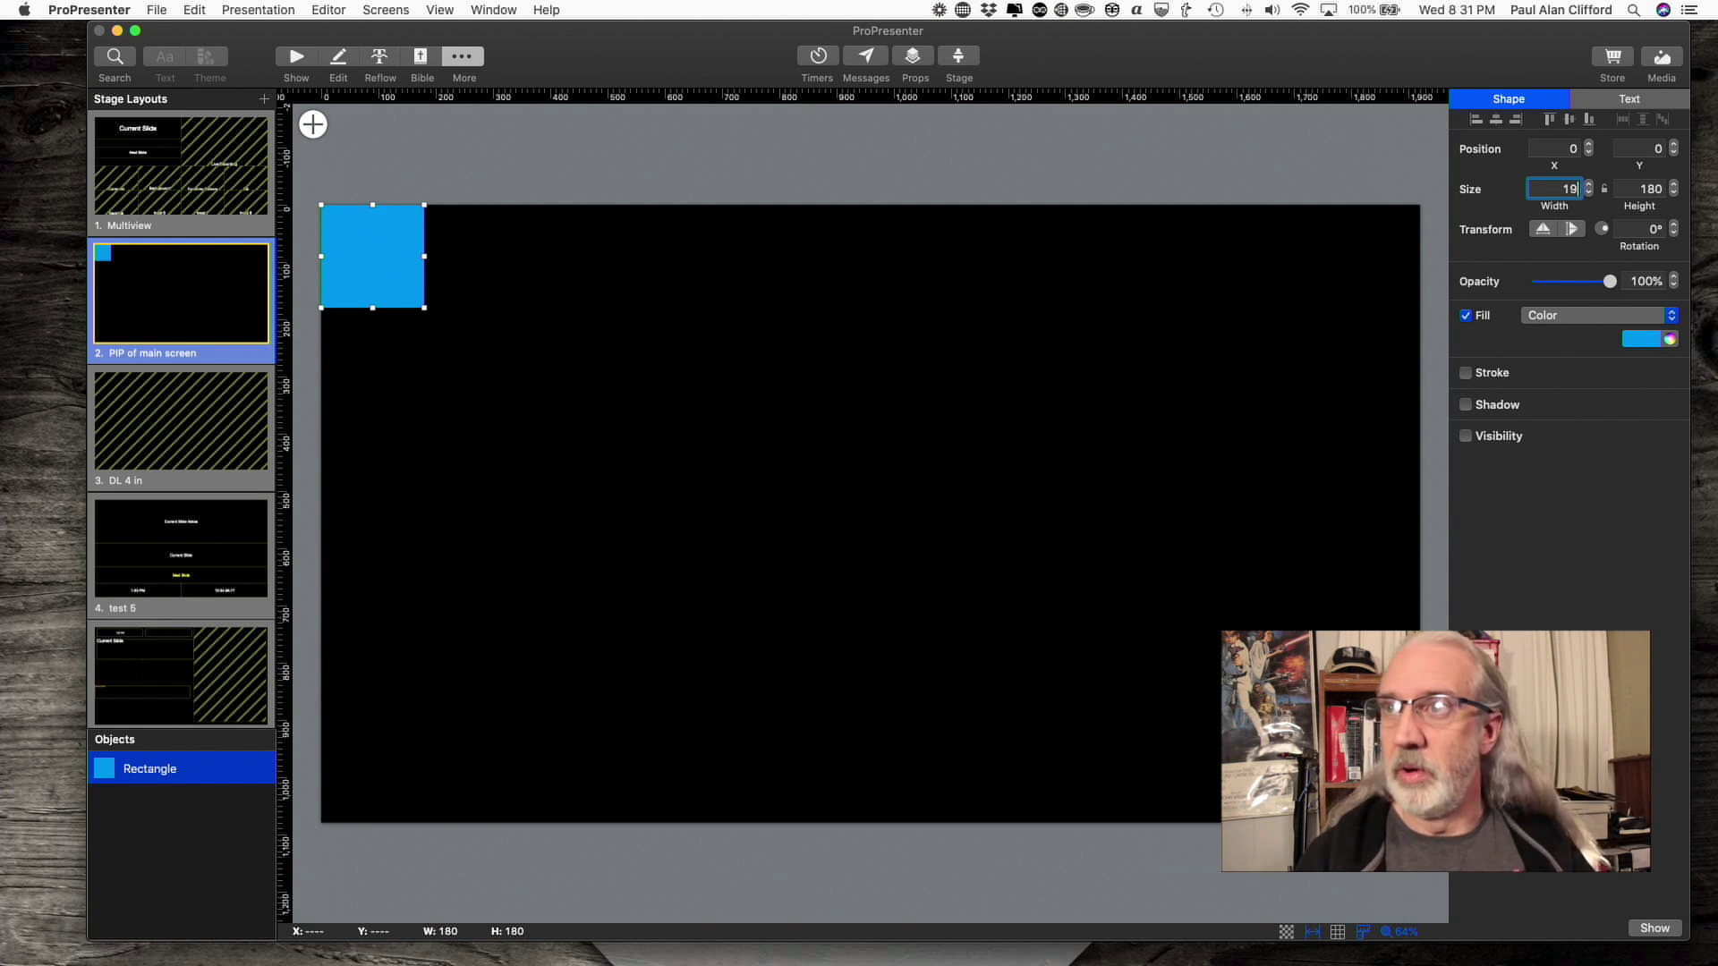
type("20")
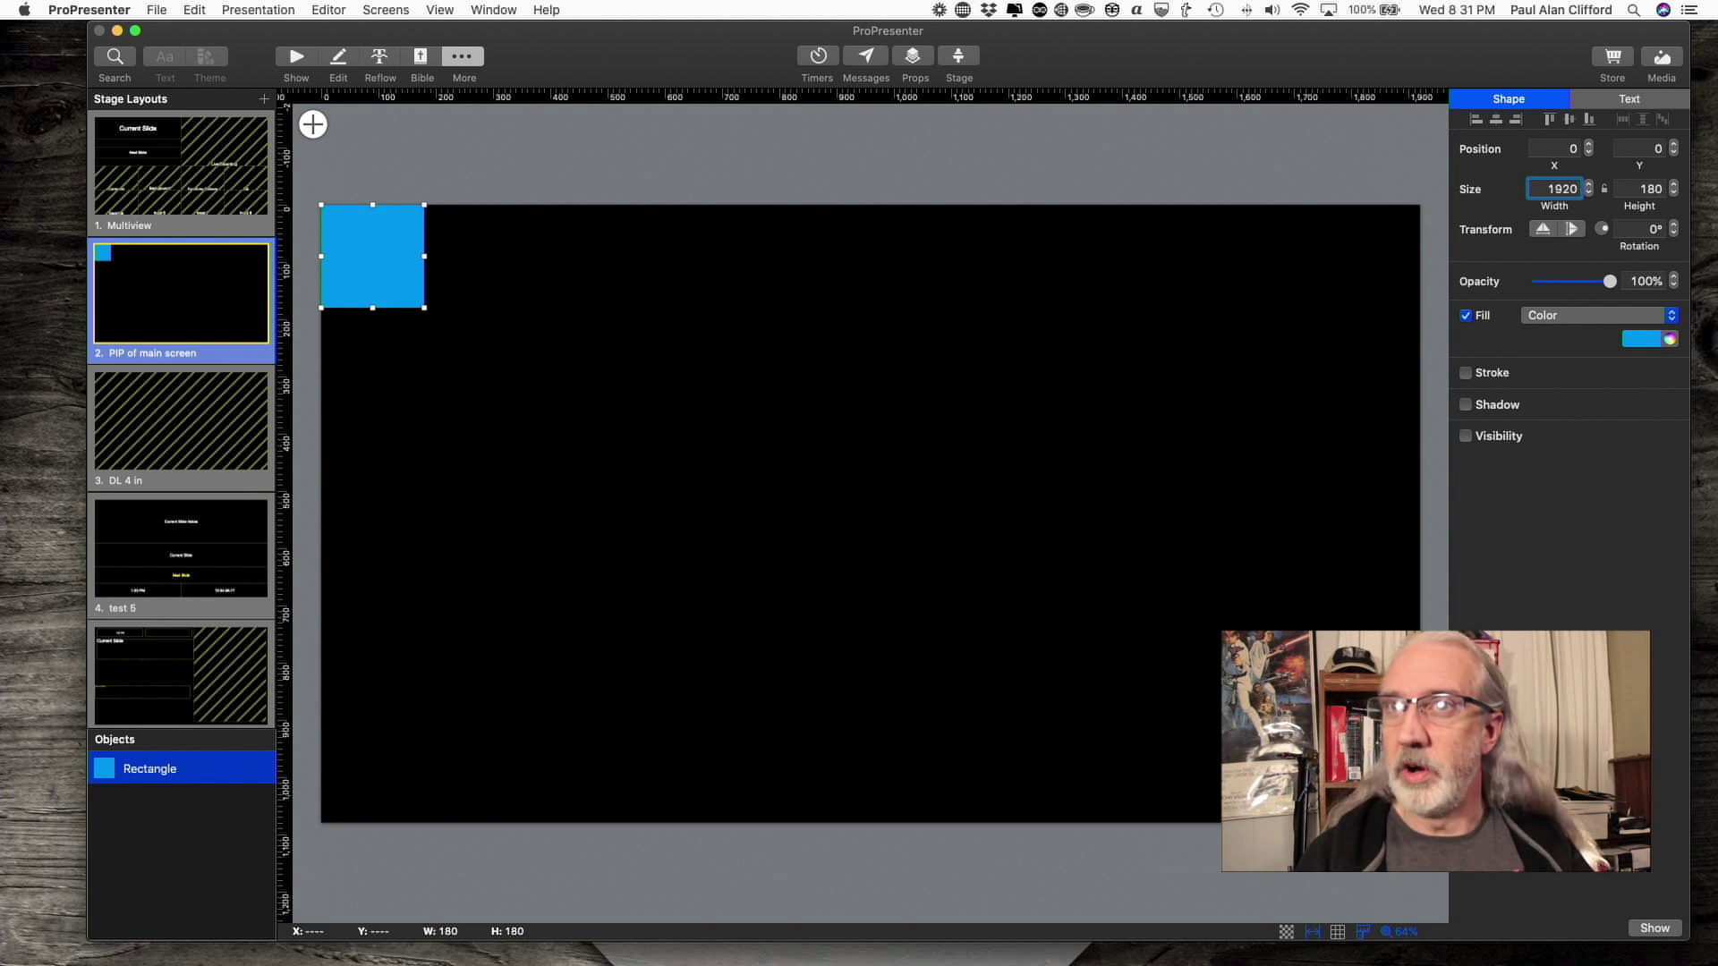
key("Return")
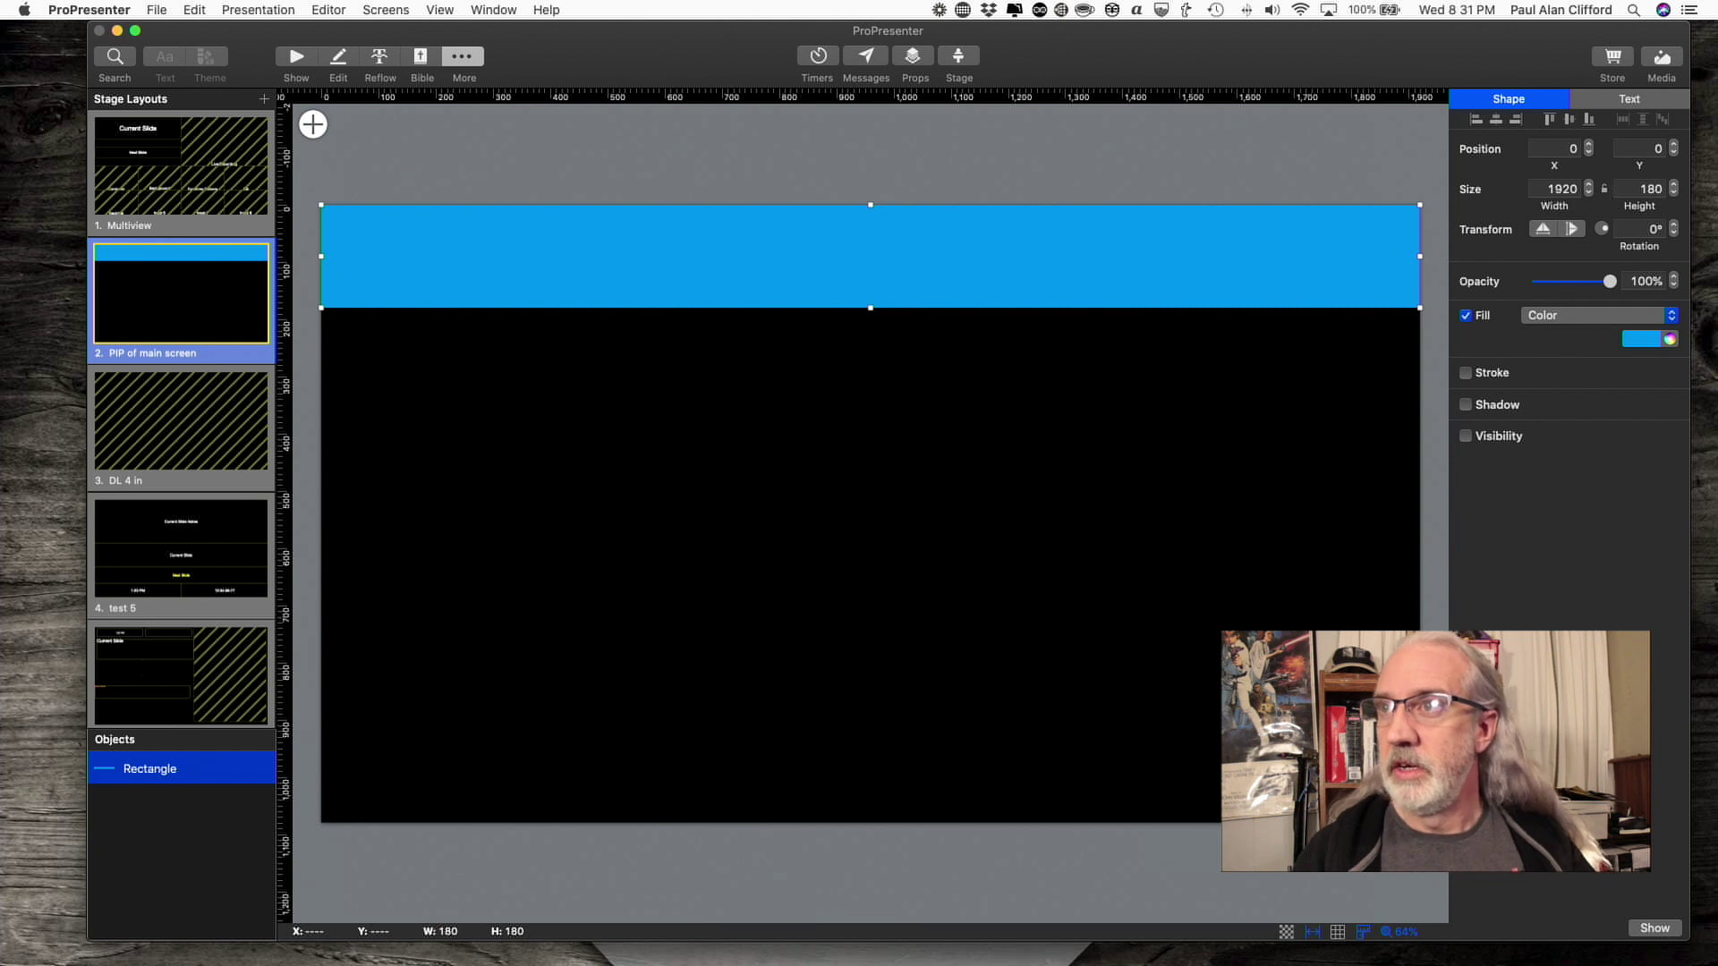
left_click(1638, 189)
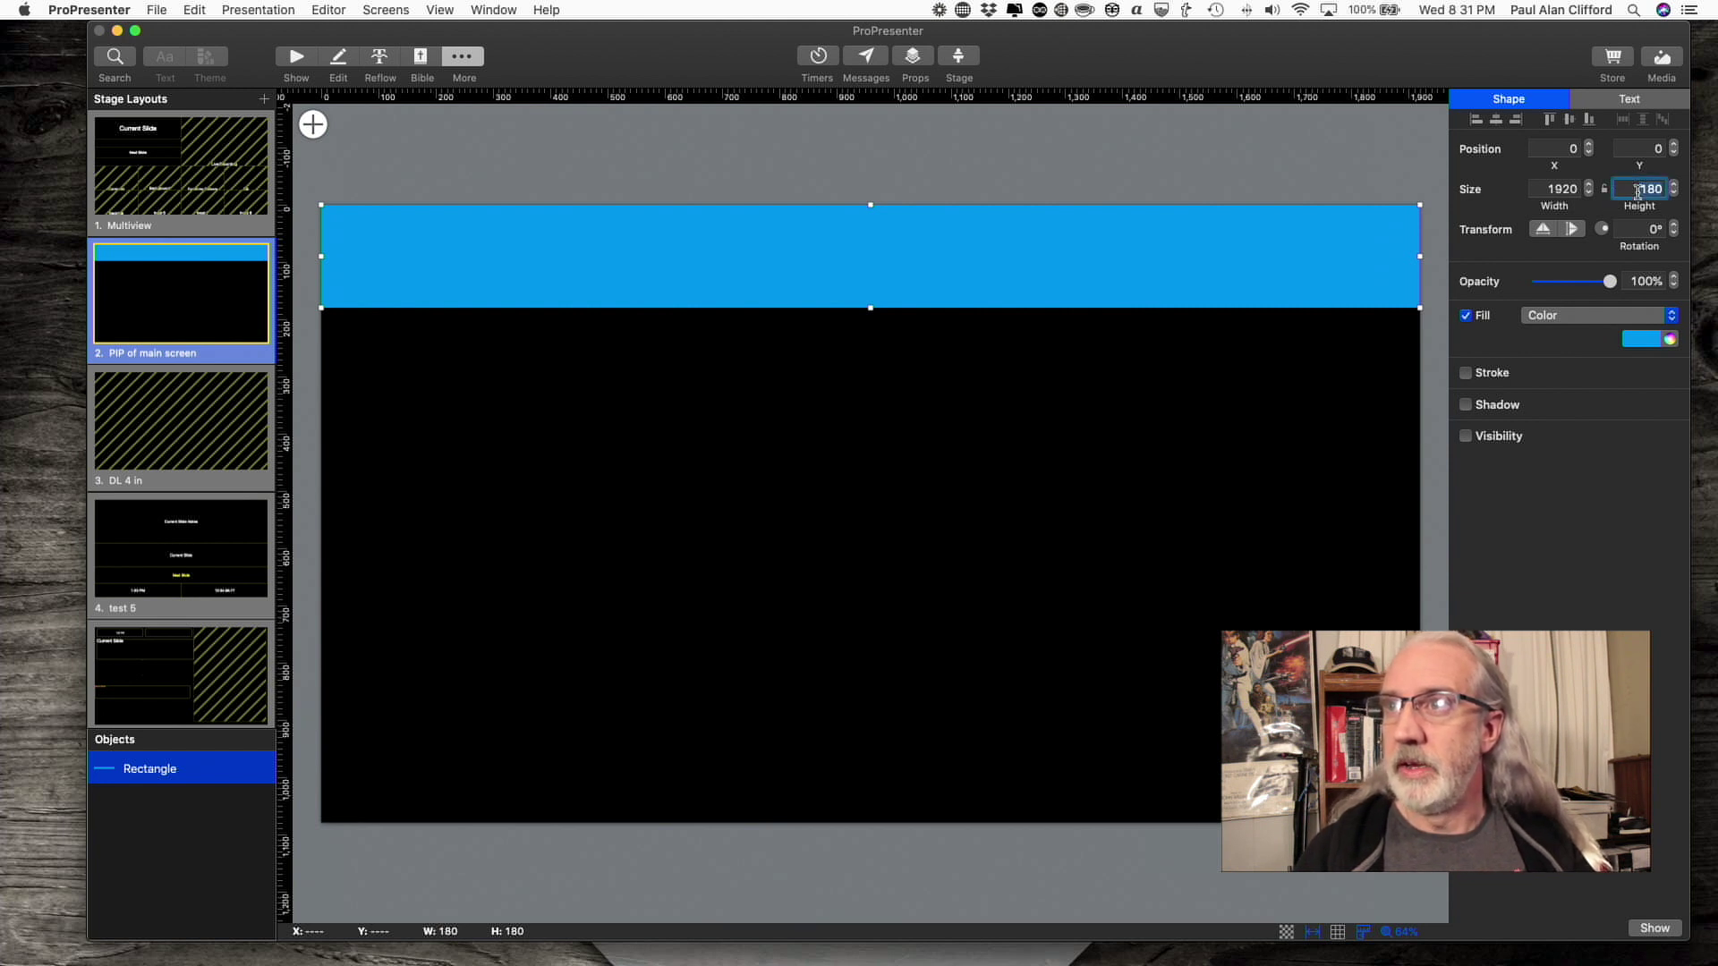
key("BackSpace")
key("BackSpace")
key("BackSpace")
type("10")
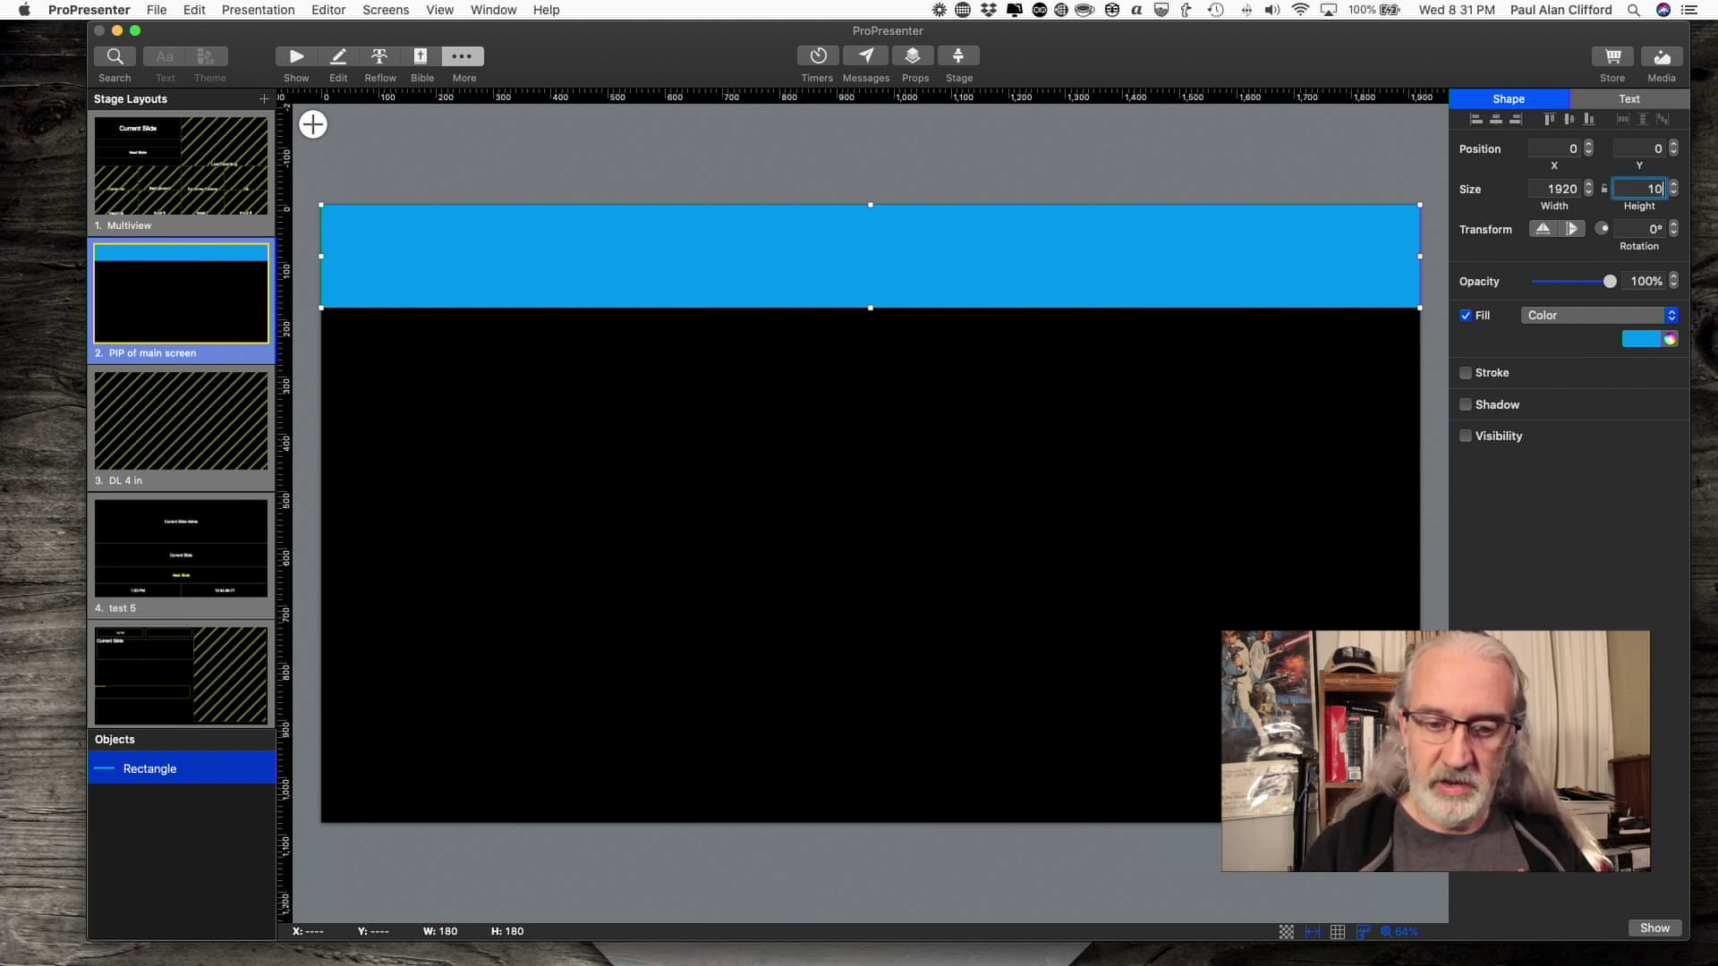
type("80")
key("Return")
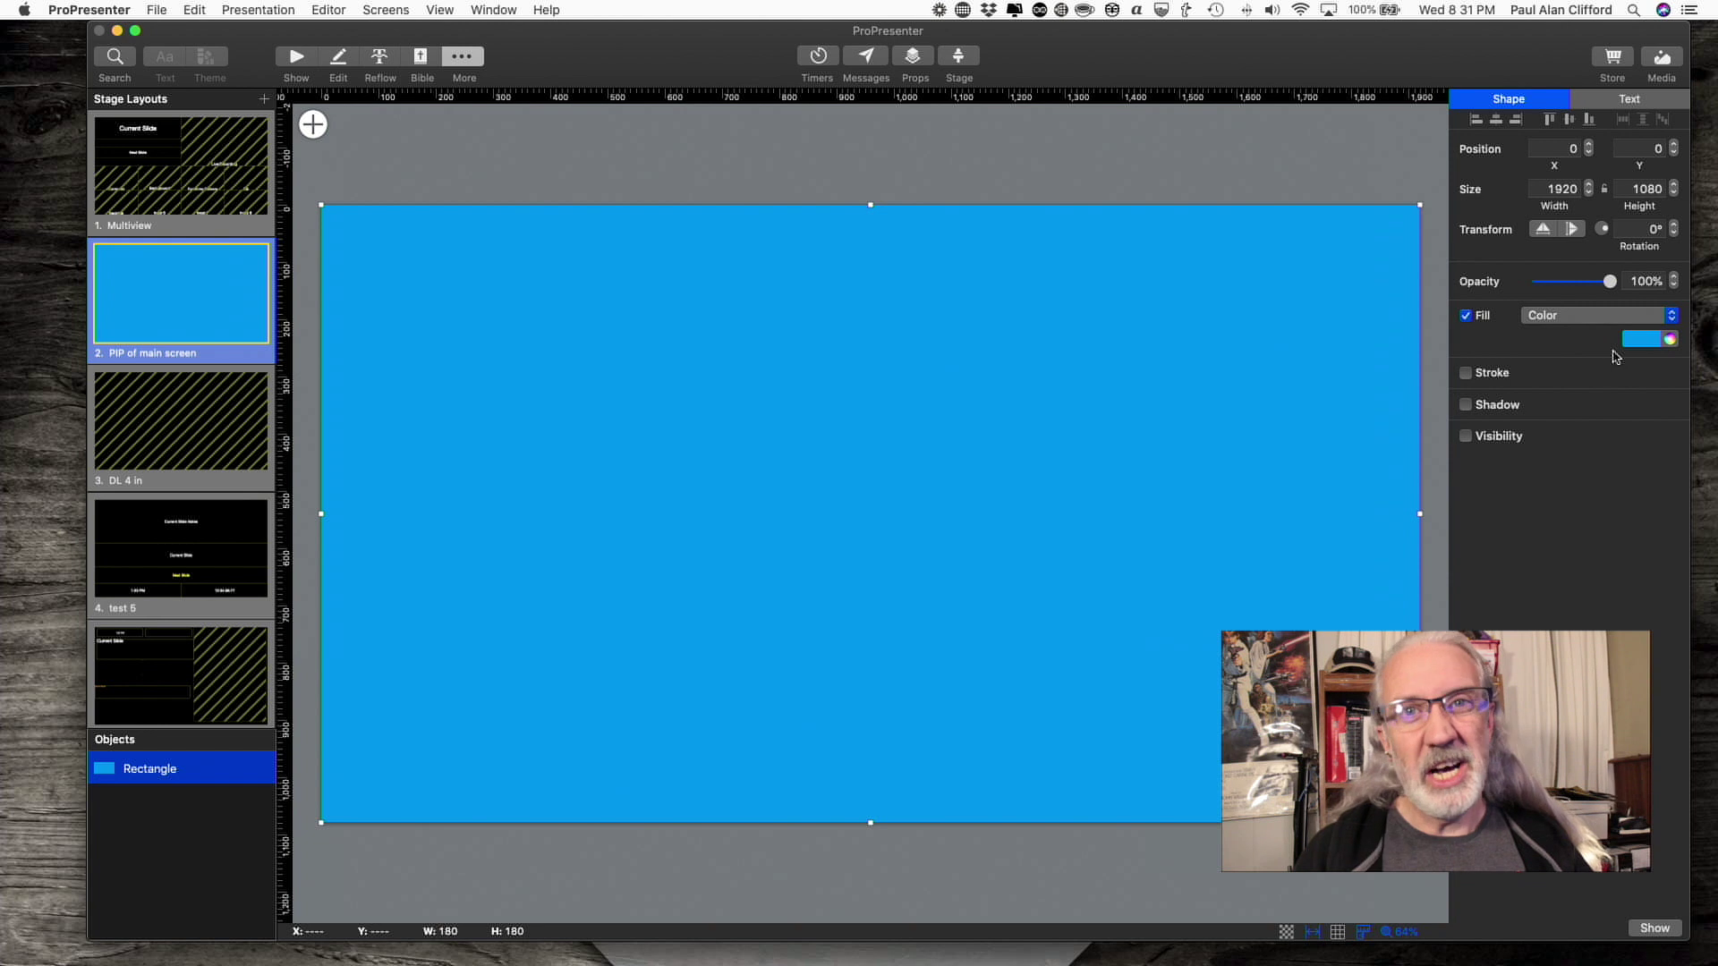
Step: Set the rectangle's fill to Video Input using Input 4: Decklink 4
left_click(1670, 316)
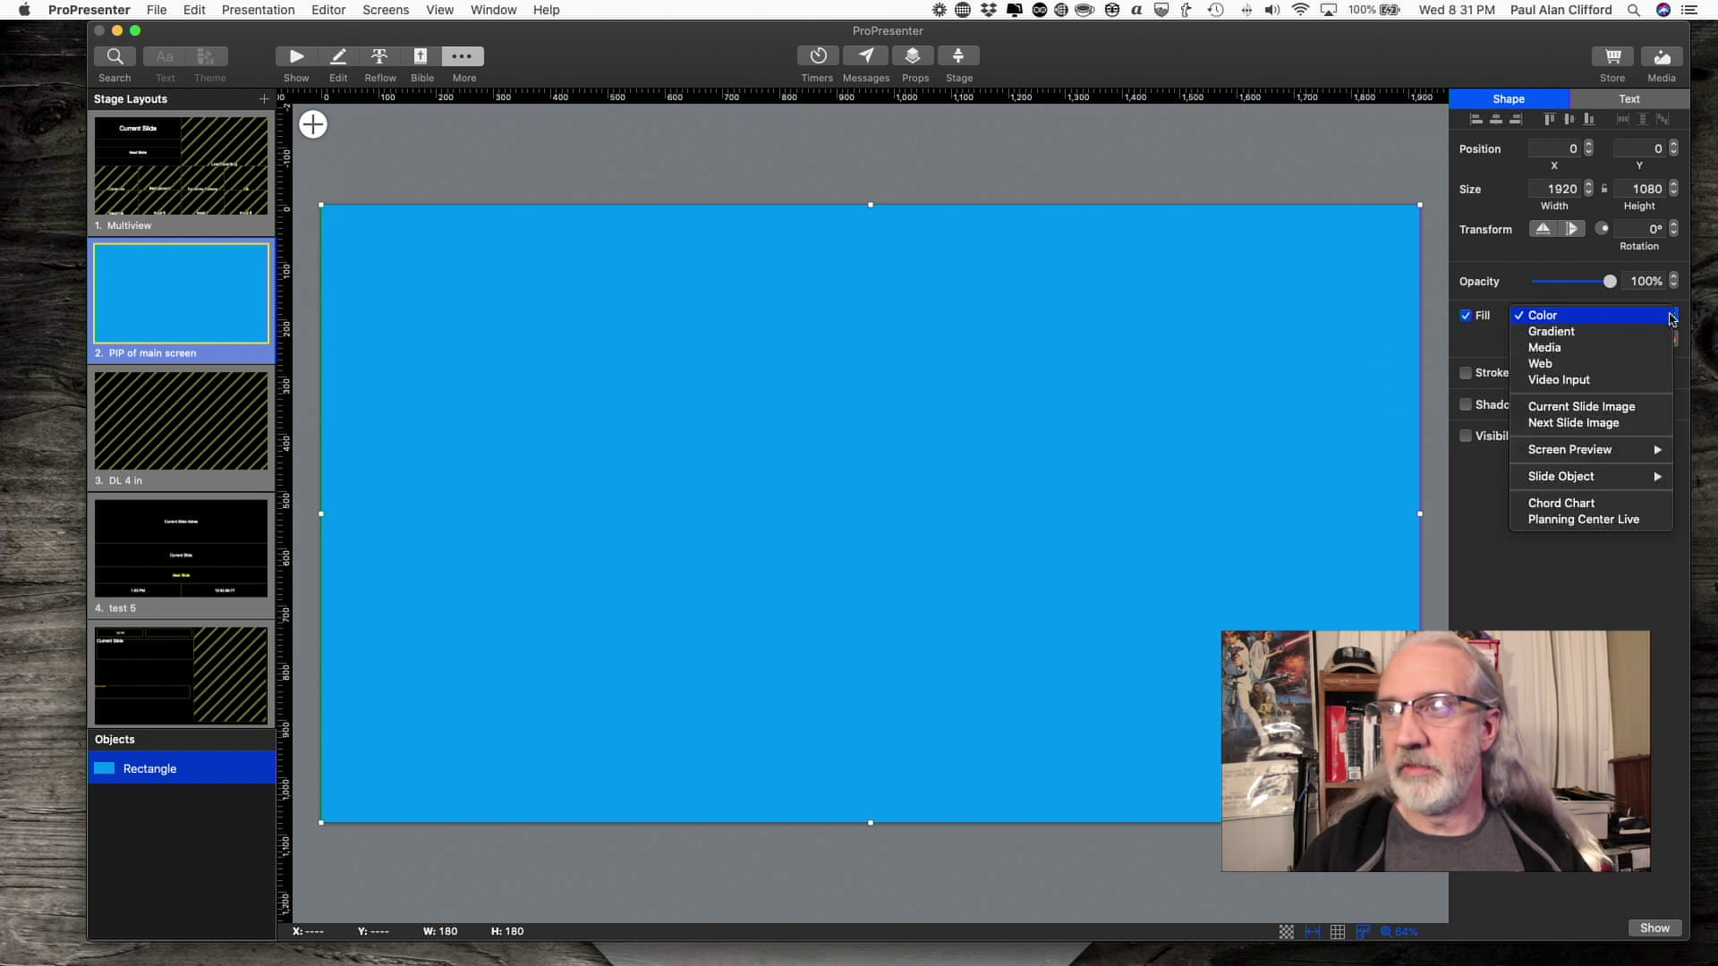
left_click(1623, 382)
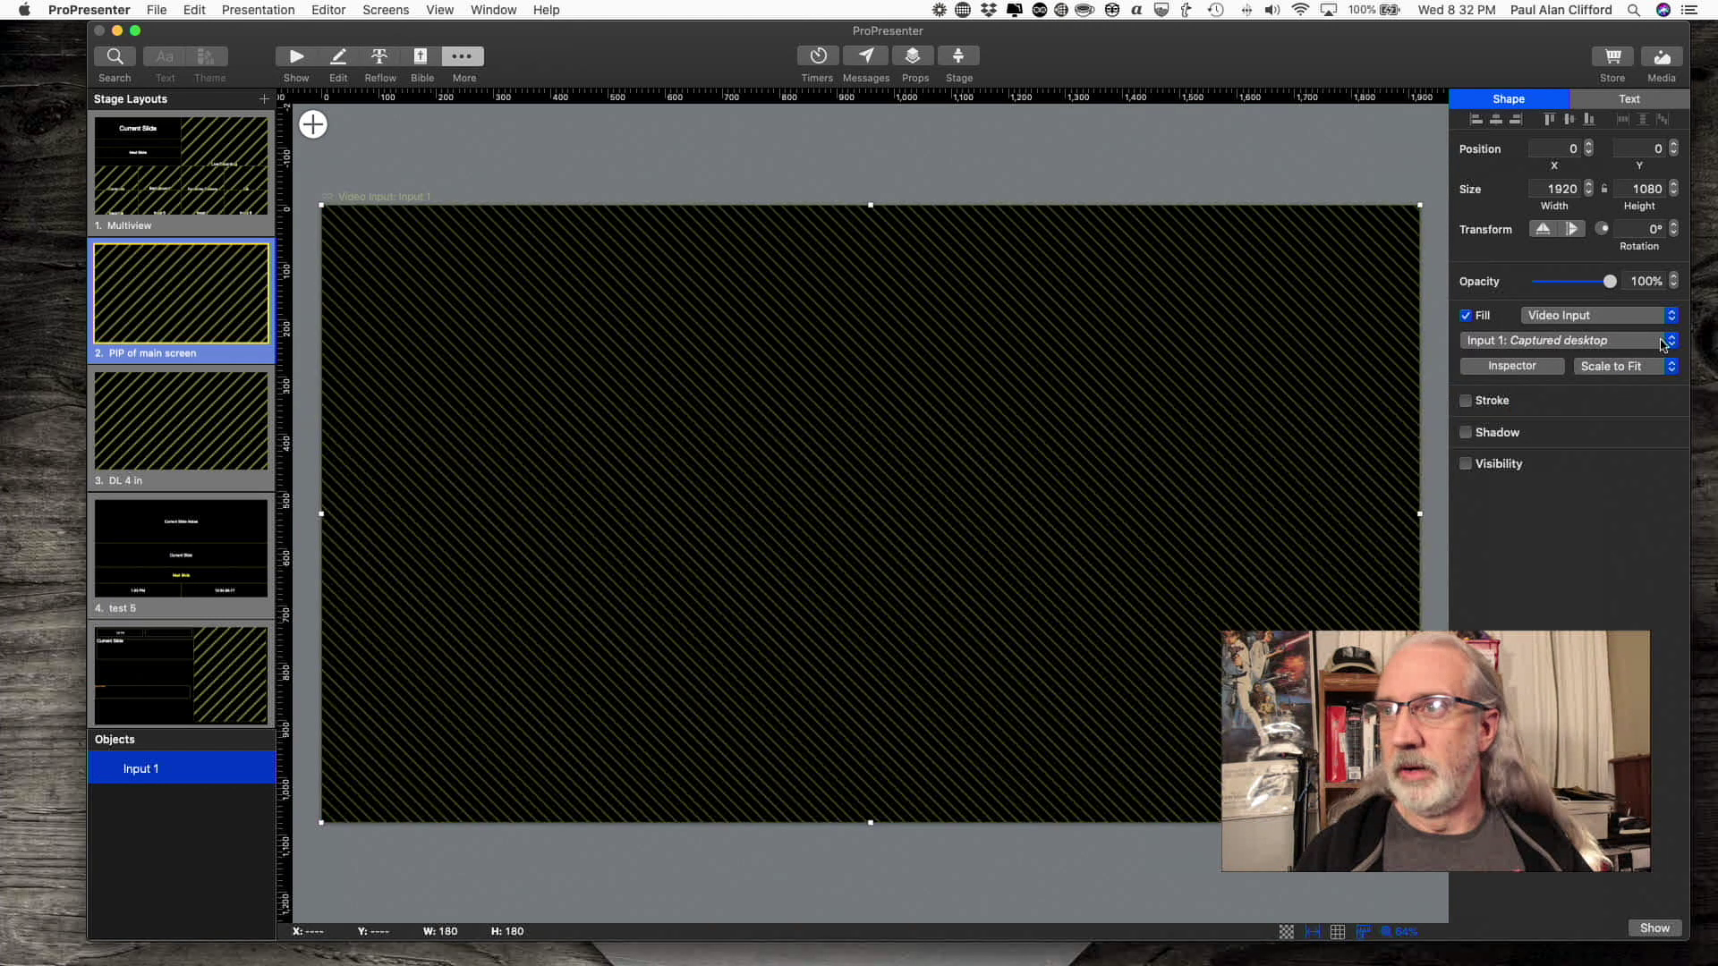
left_click(1669, 345)
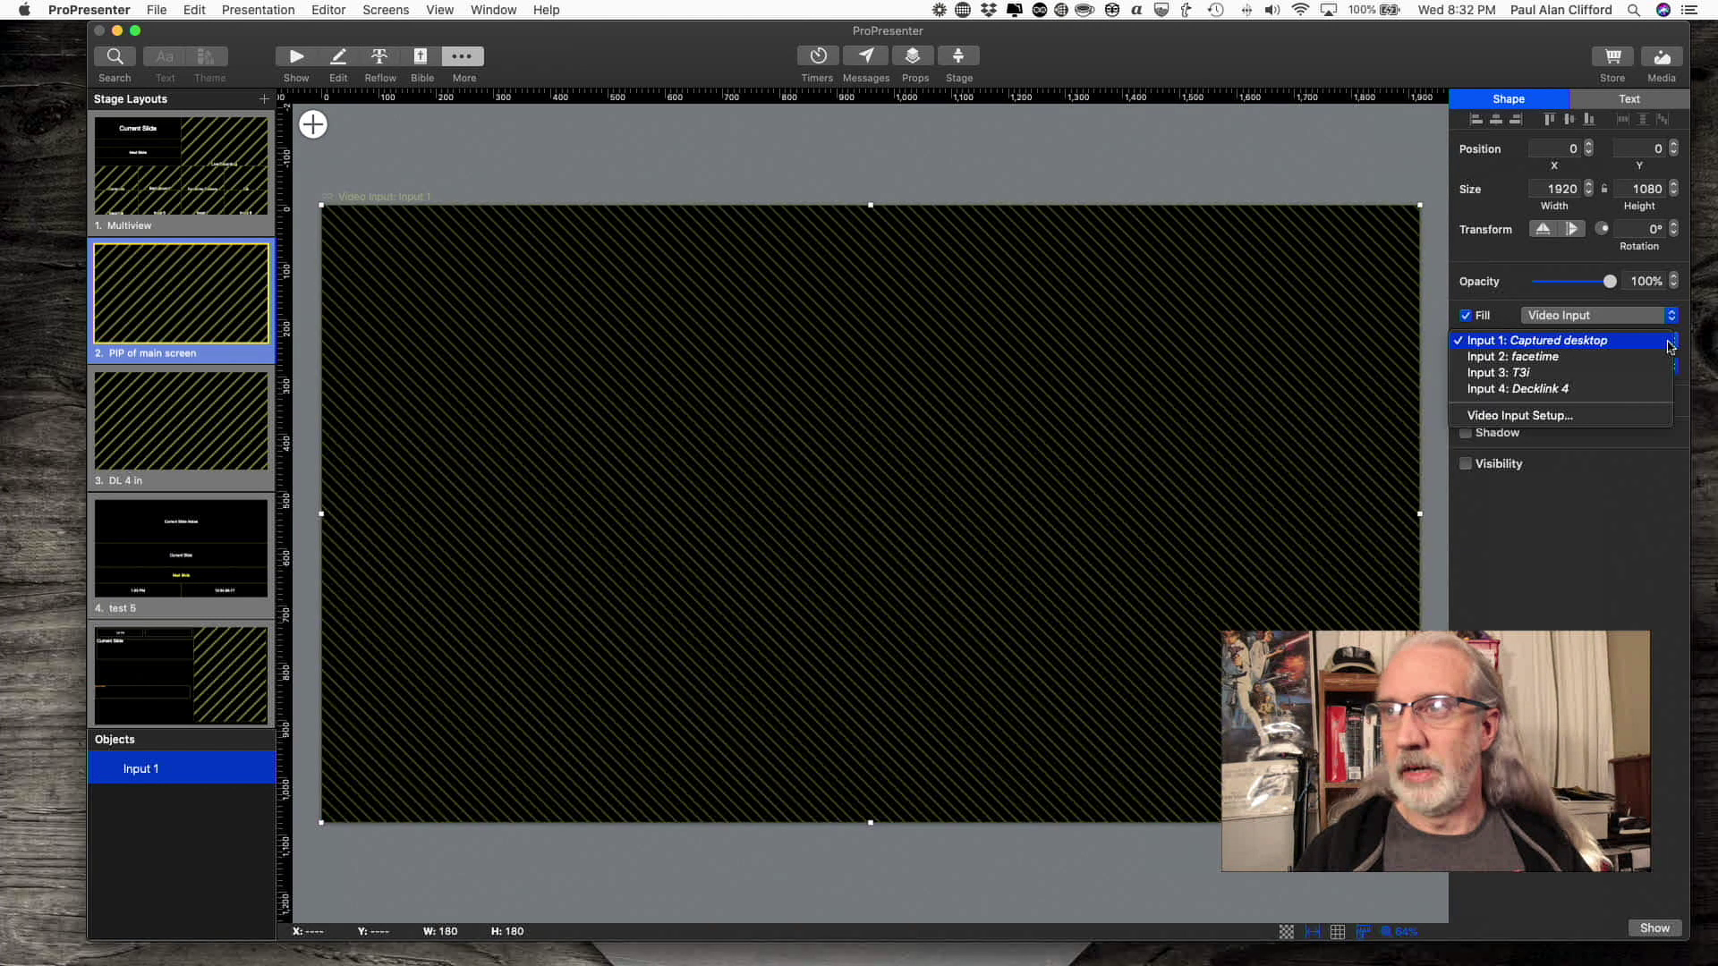
left_click(1565, 390)
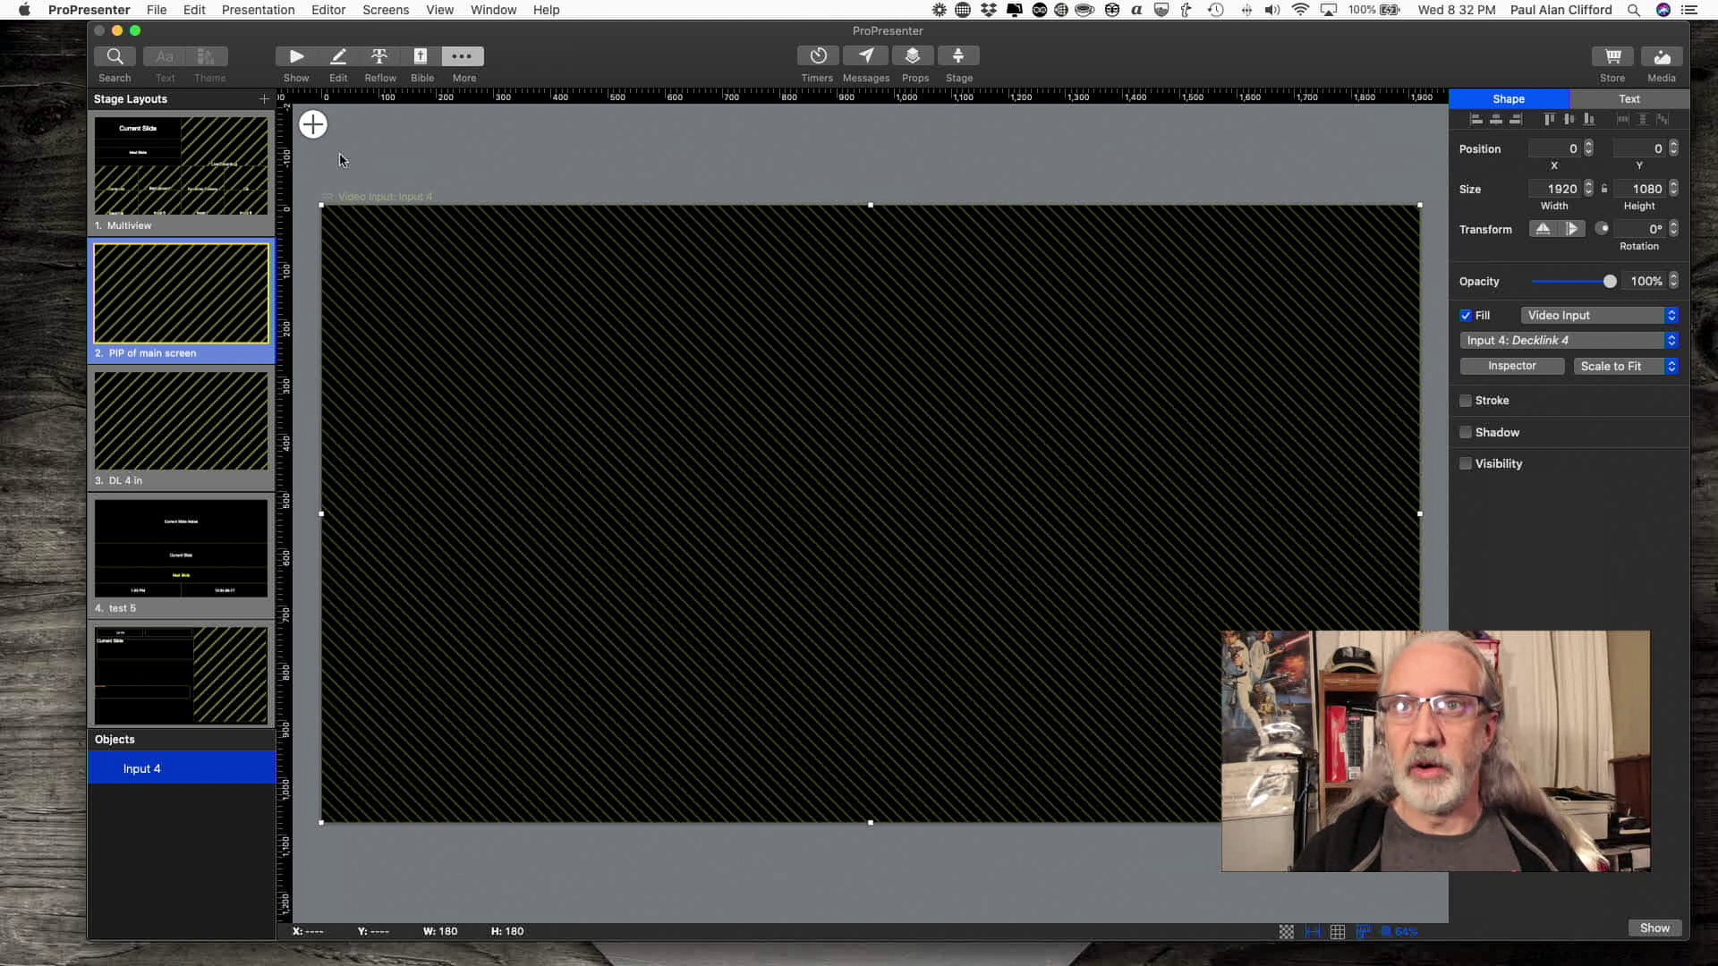
left_click(312, 123)
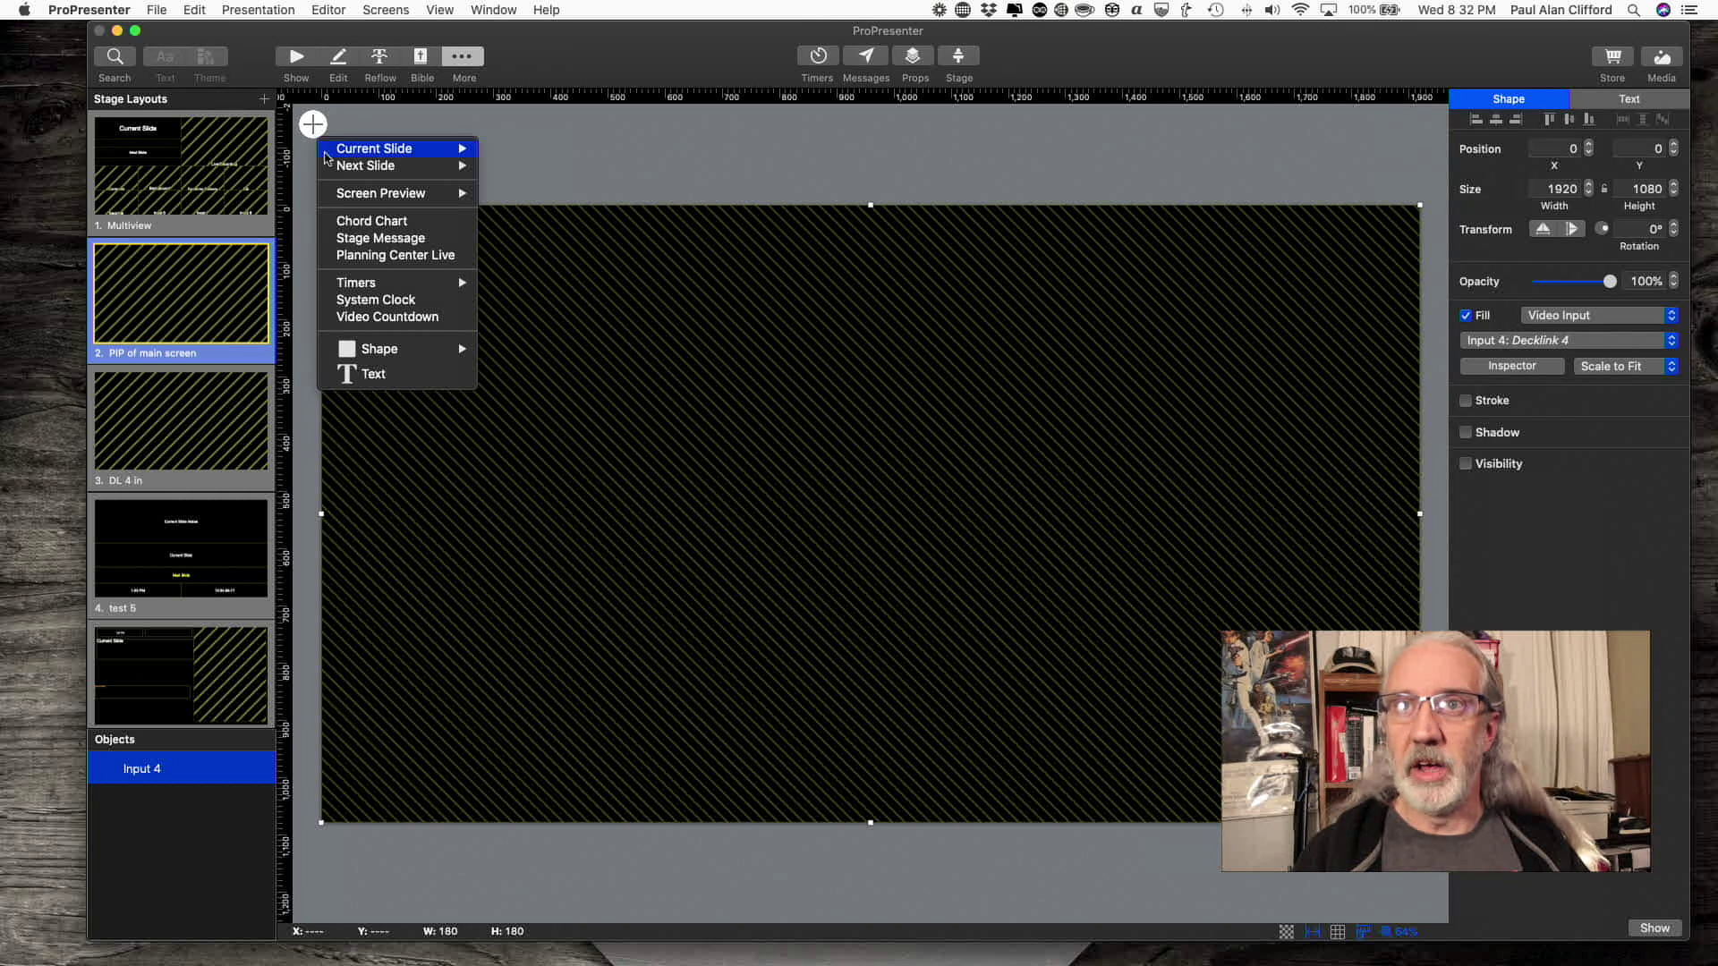
Step: Add a second rectangle in the bottom-right corner, enlarged to about 557×346
mouse_move(385, 349)
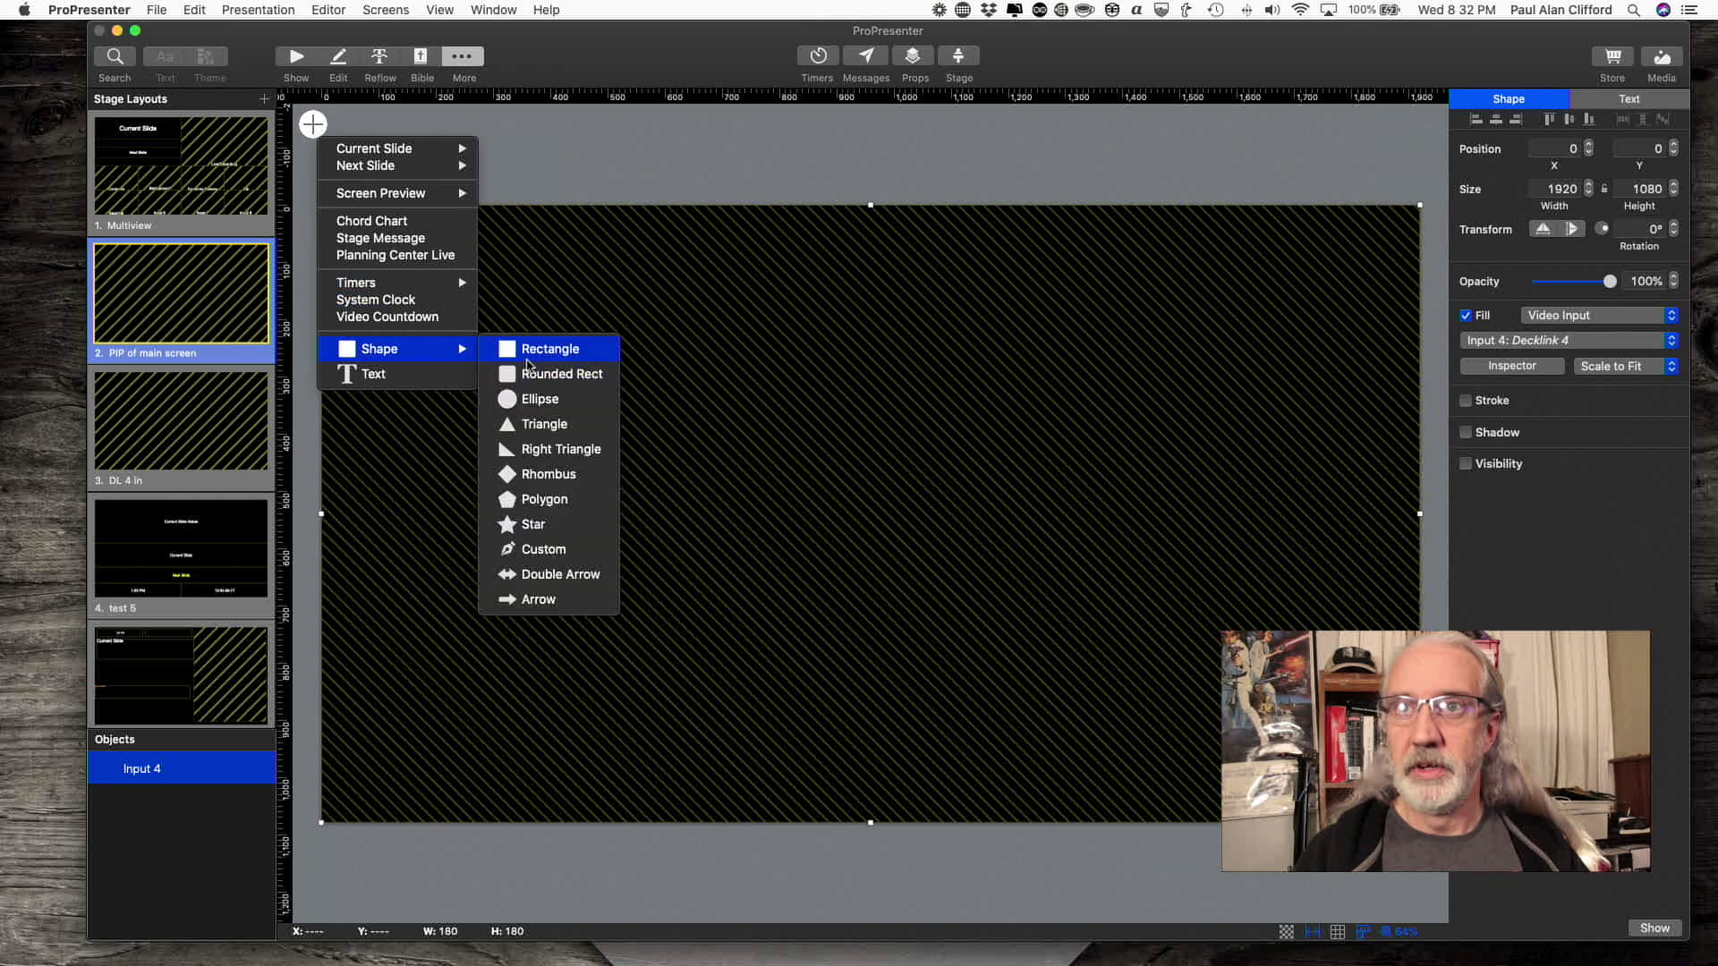
left_click(527, 357)
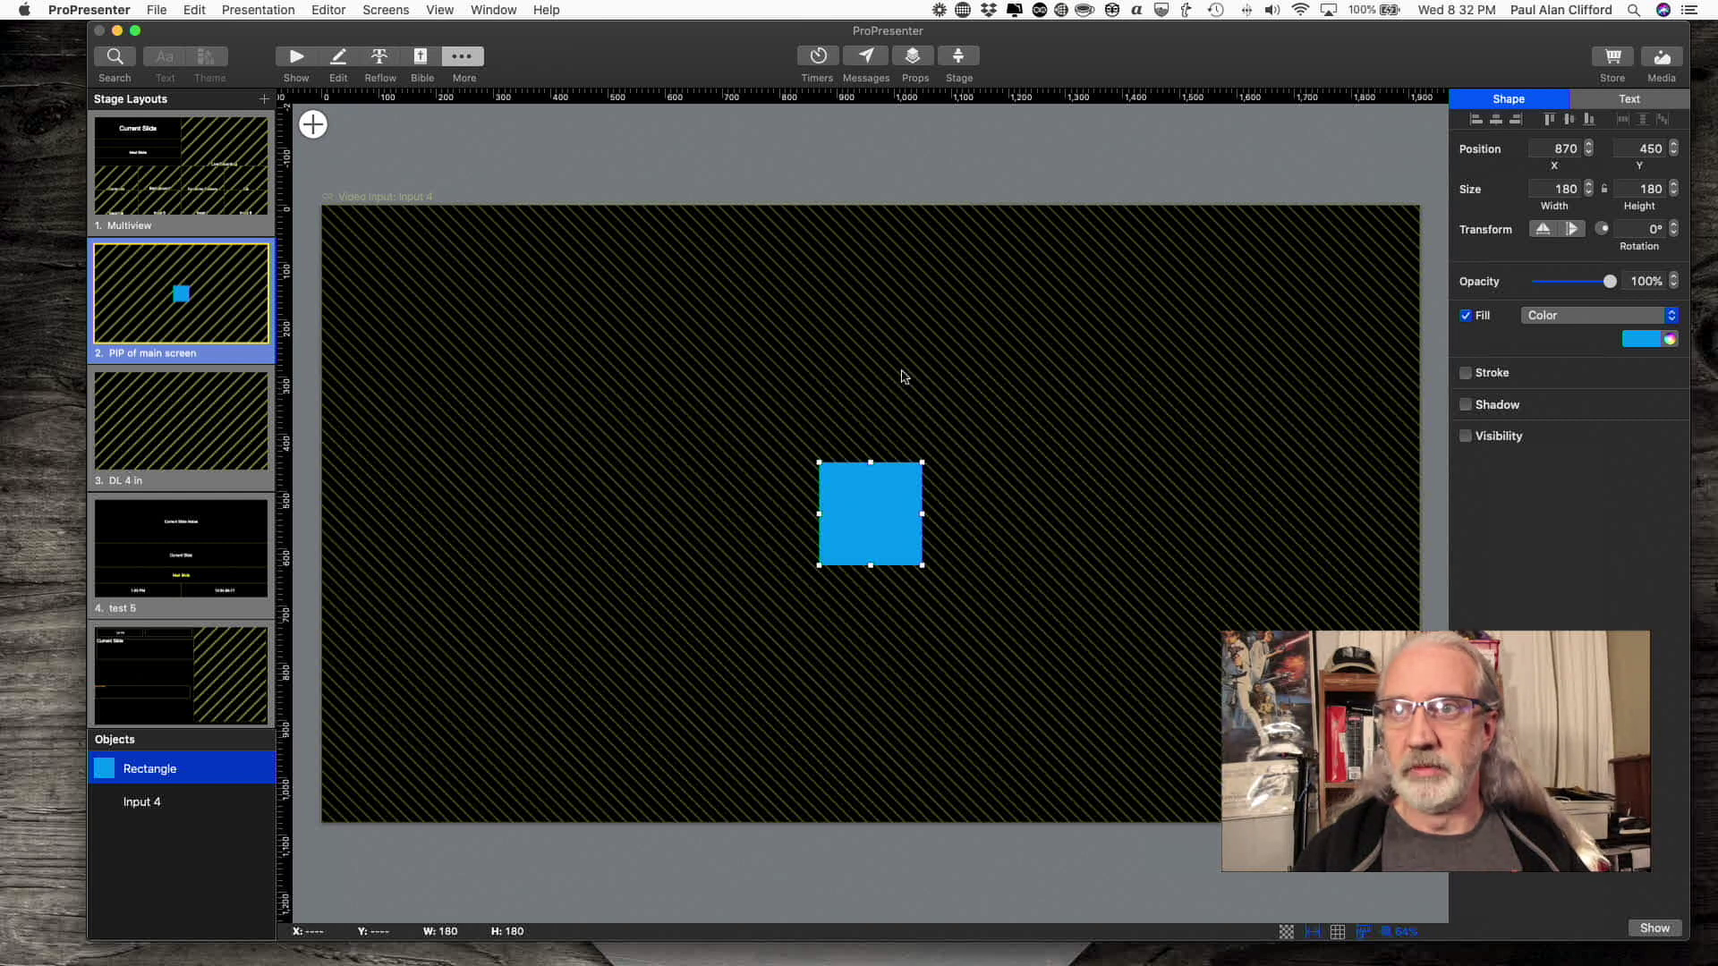
left_click_drag(867, 495, 1228, 628)
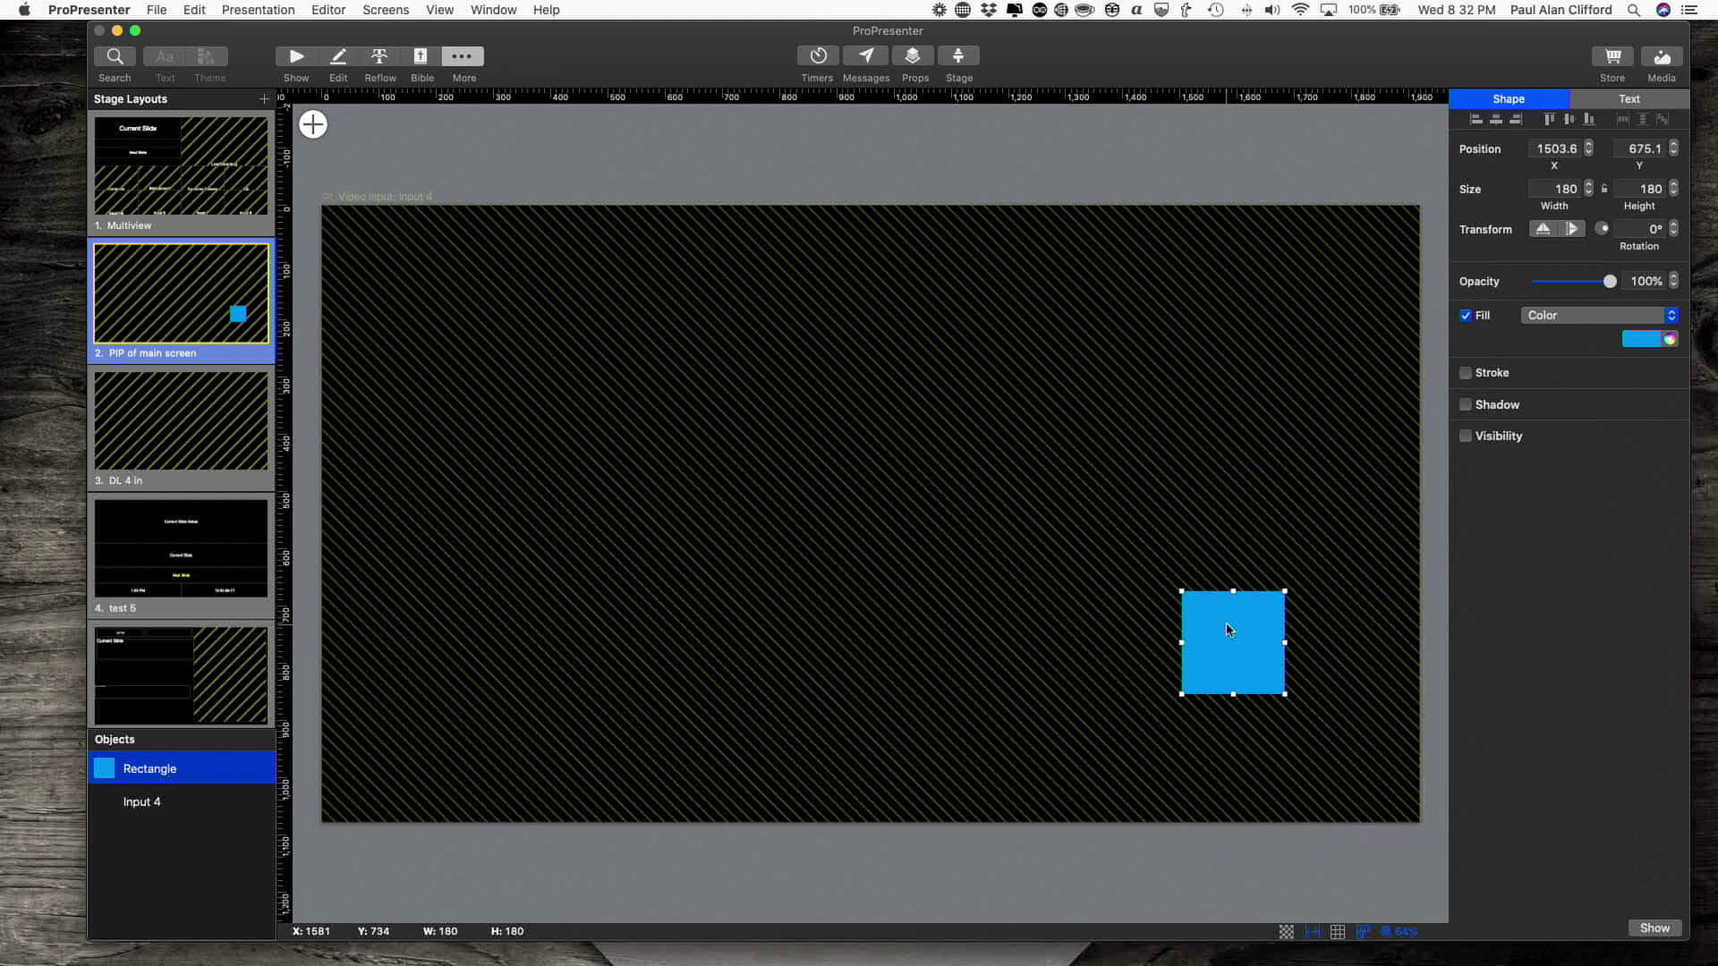
left_click_drag(1228, 628, 1360, 754)
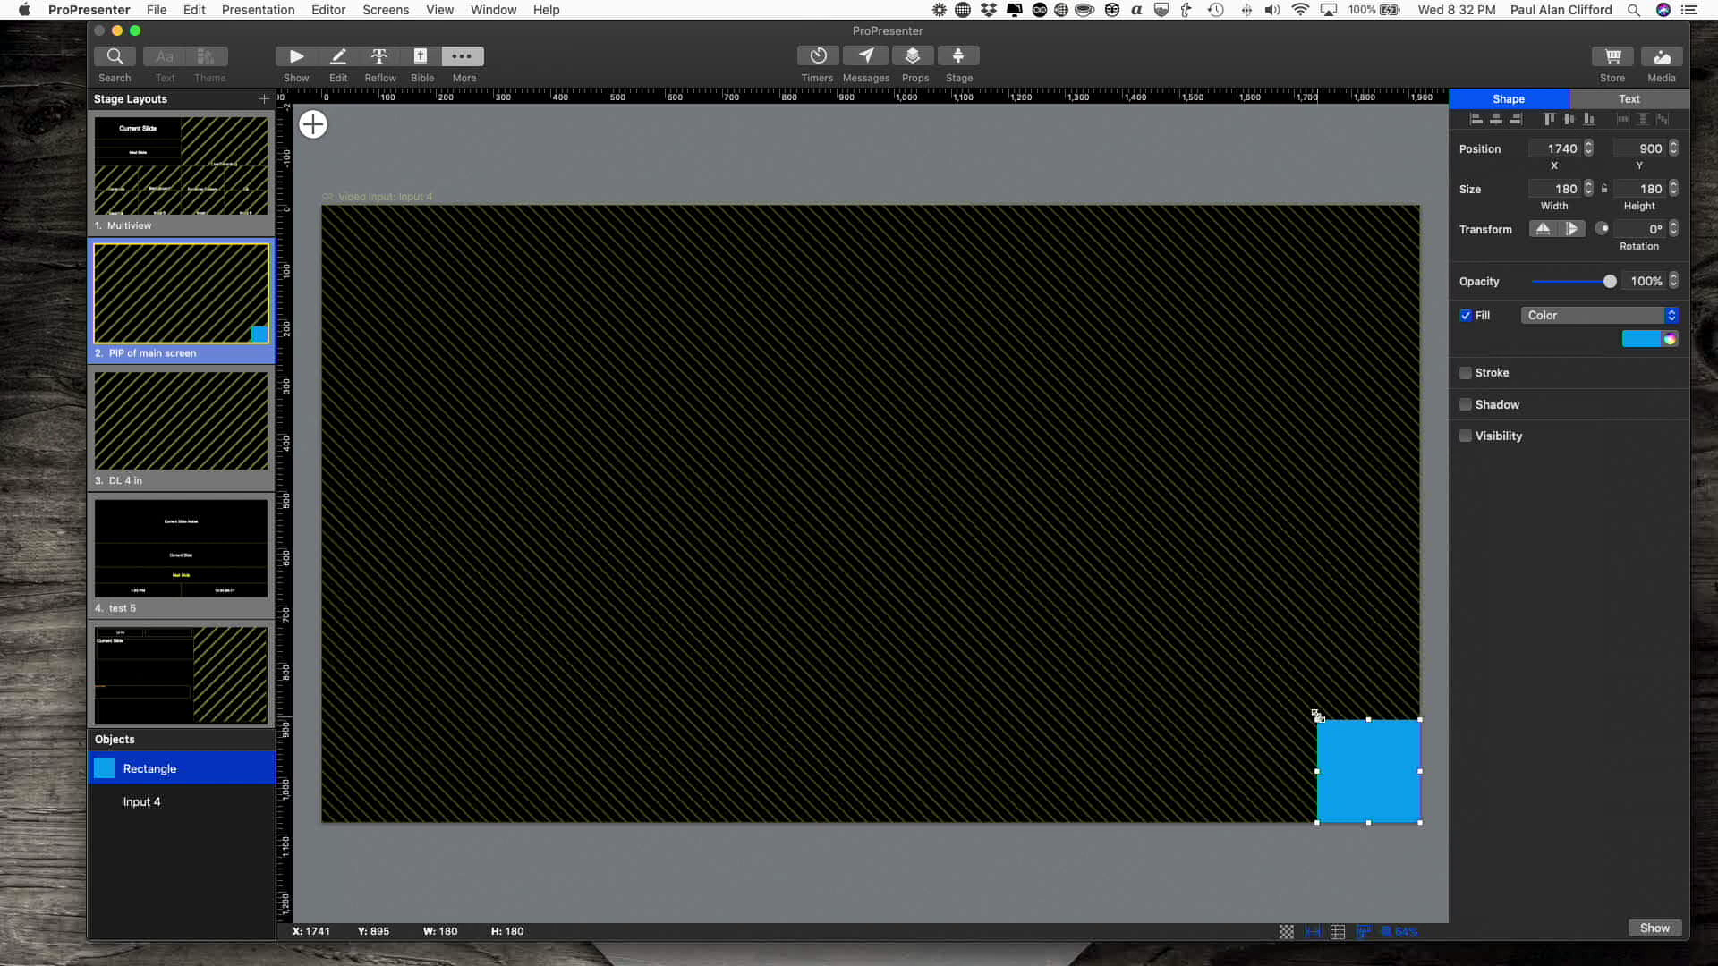
left_click_drag(1317, 716, 1100, 623)
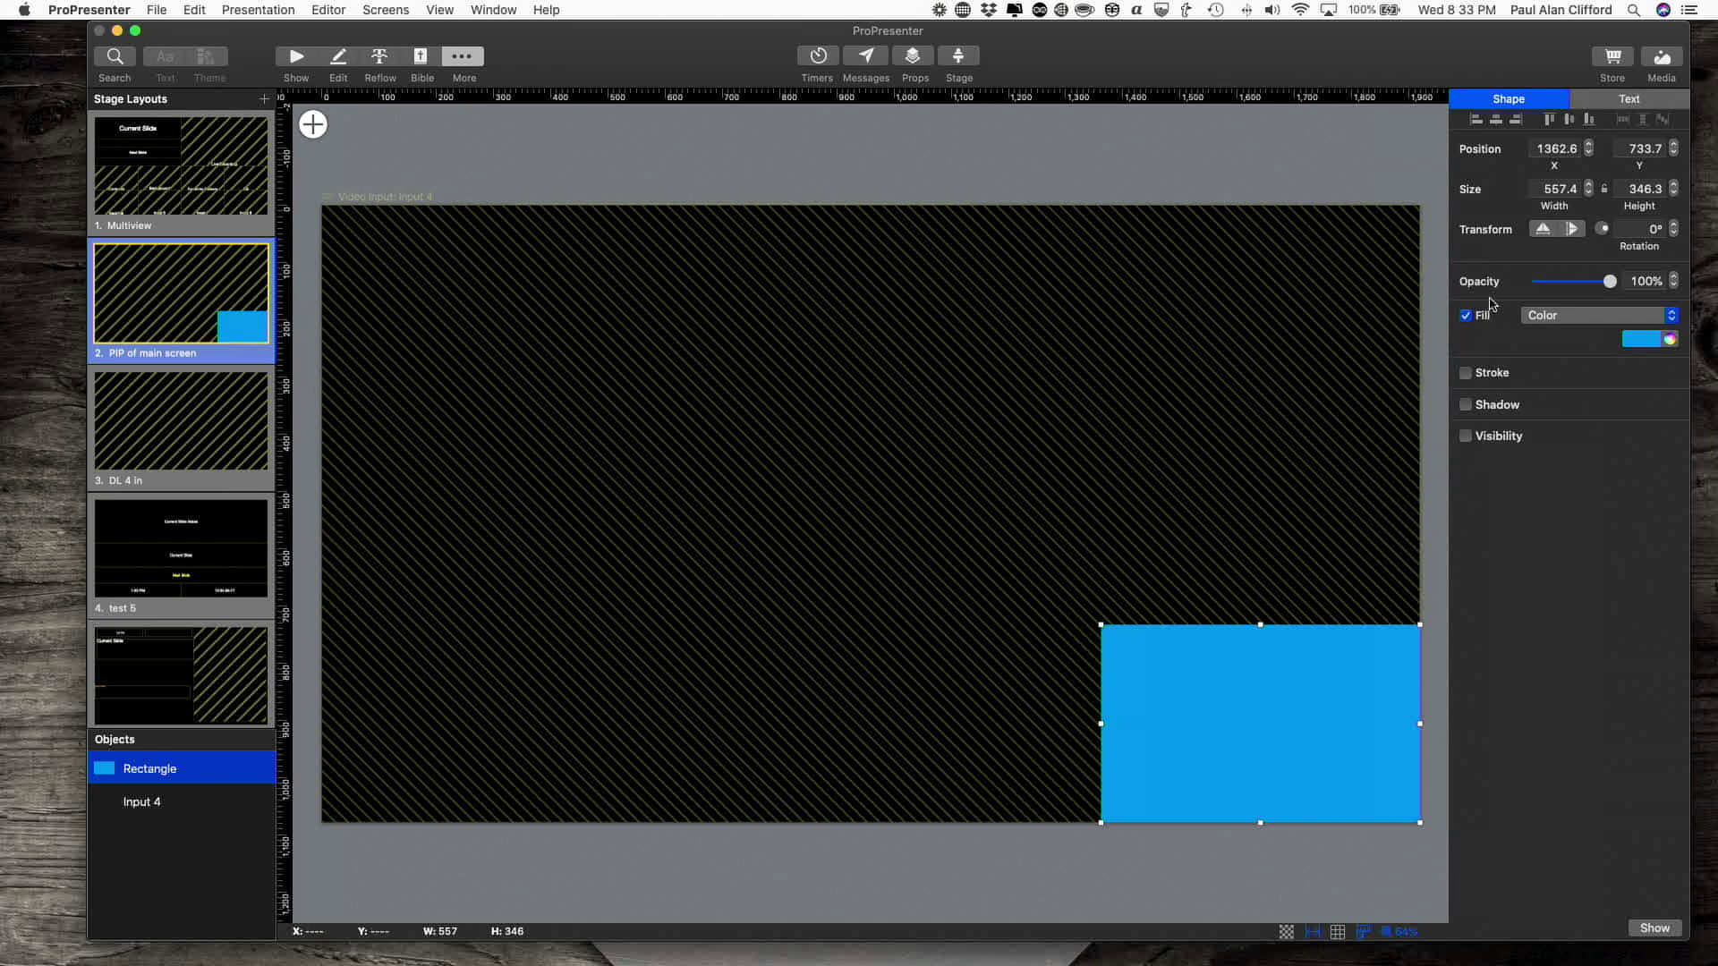
left_click(1671, 316)
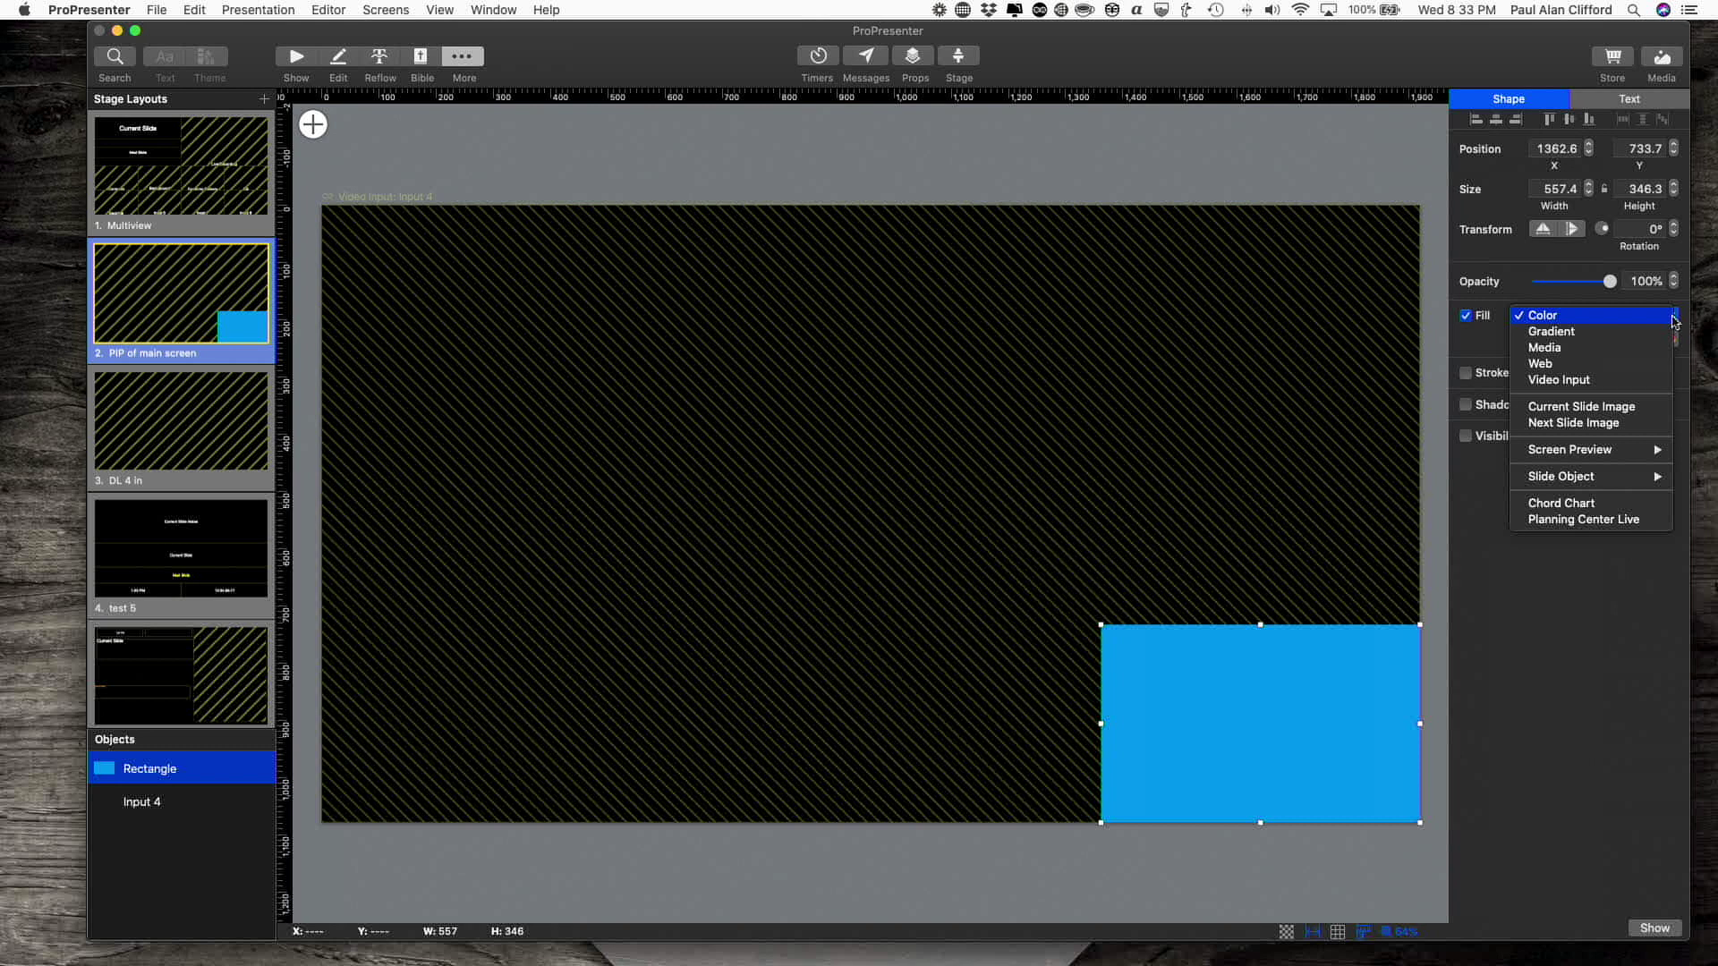
Step: Fill the corner rectangle with the Alpha DL1&3 screen preview
mouse_move(1591, 456)
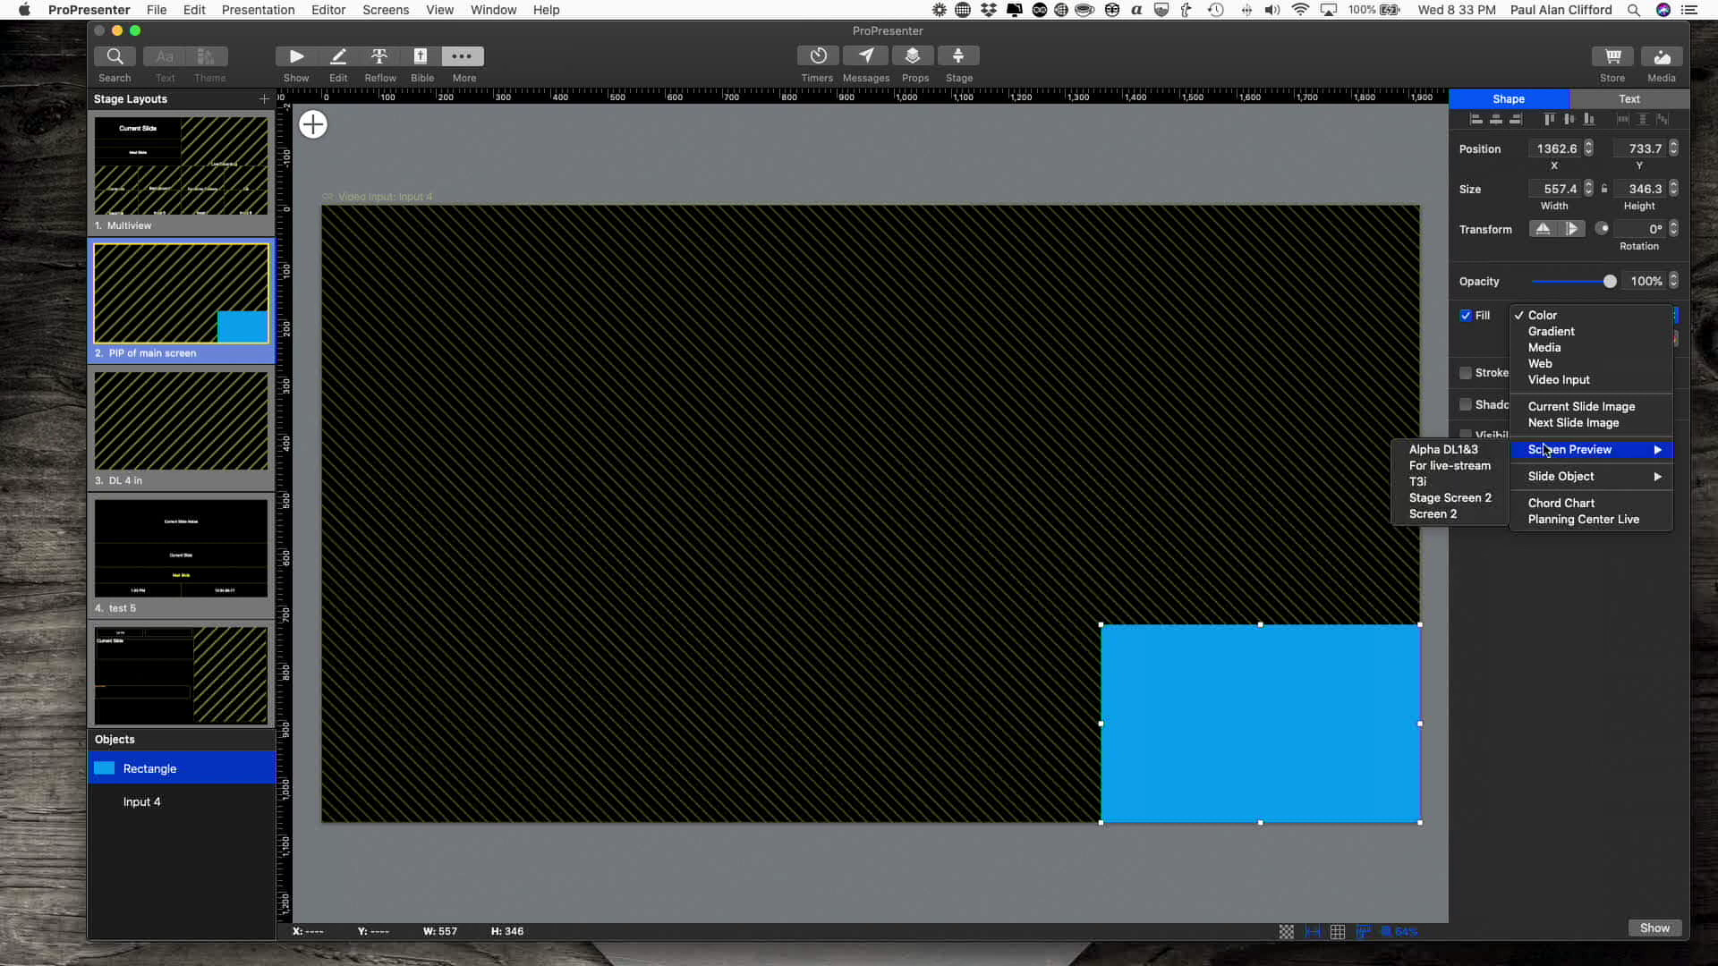
left_click(1468, 450)
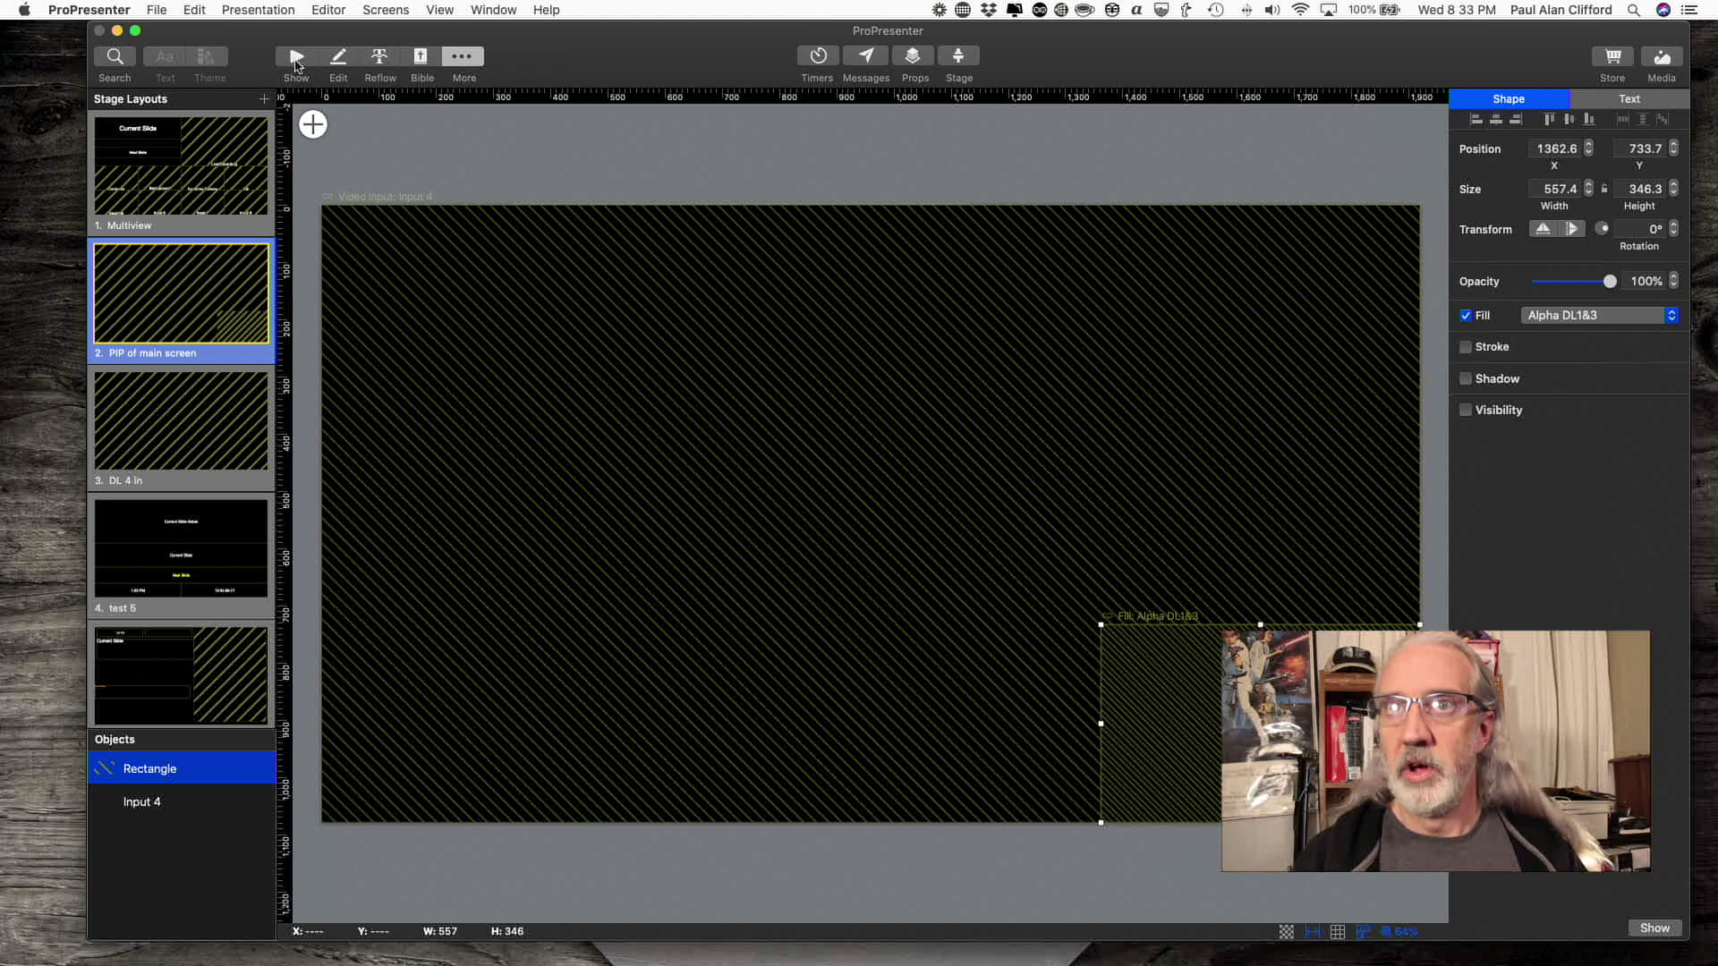
left_click(296, 61)
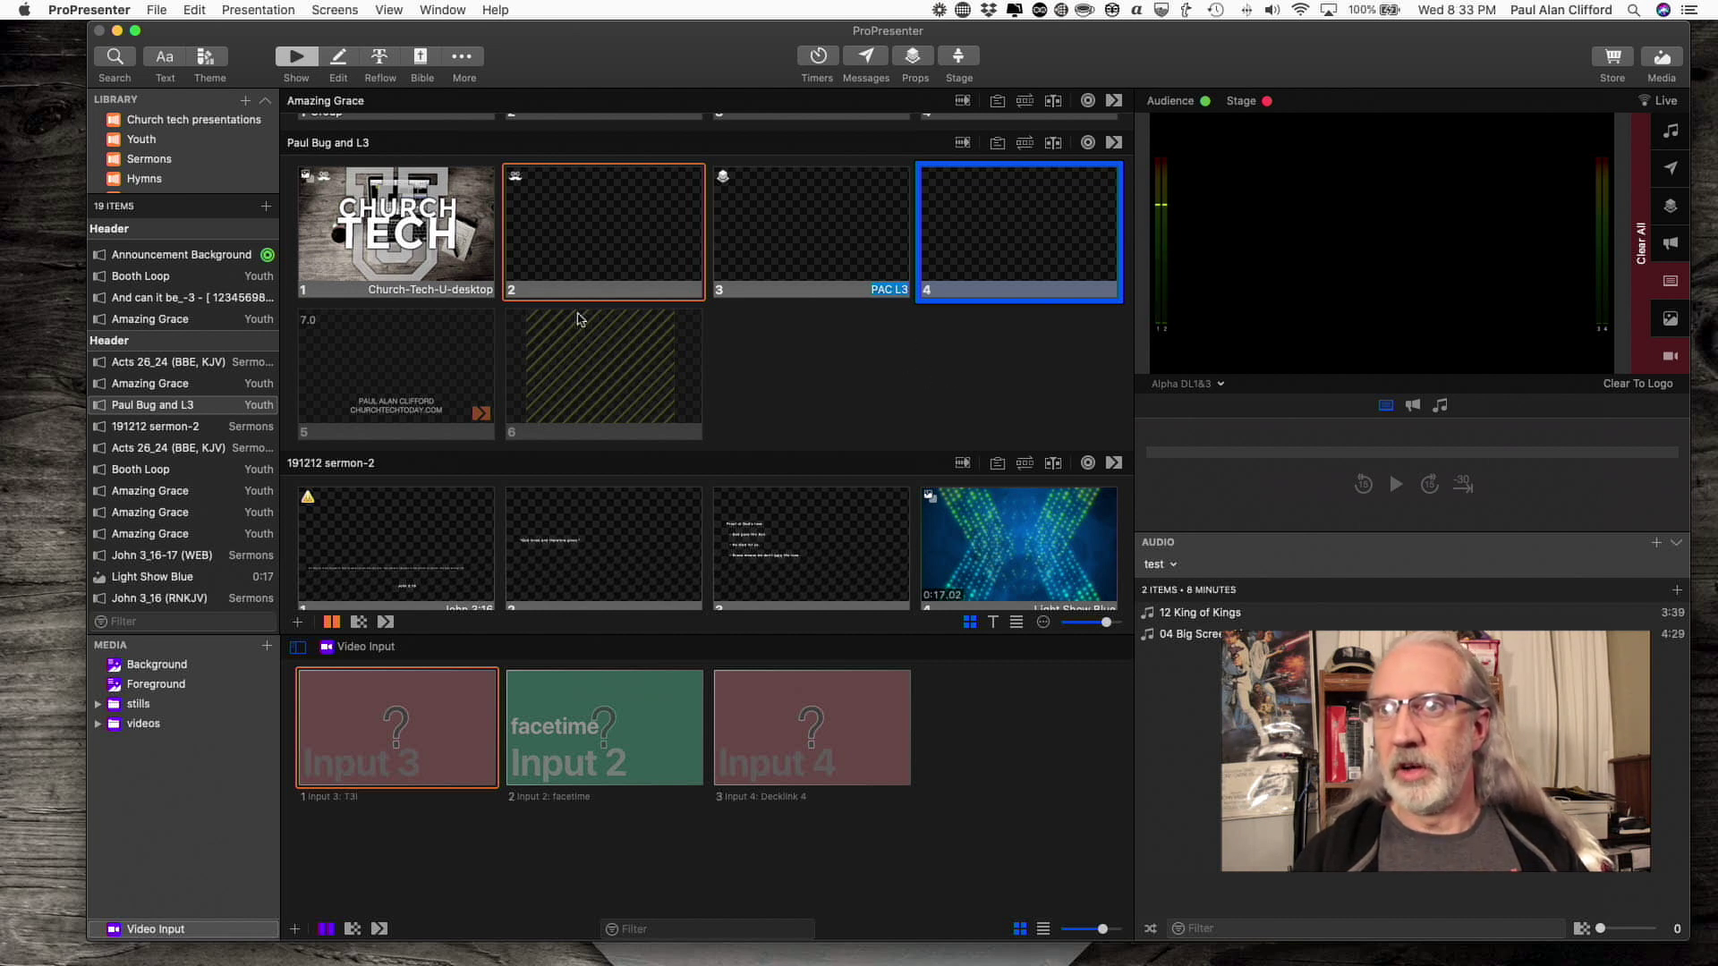
Step: Put slide 3 of 191212 sermon-2 live and preview the For live-stream output
left_click(772, 562)
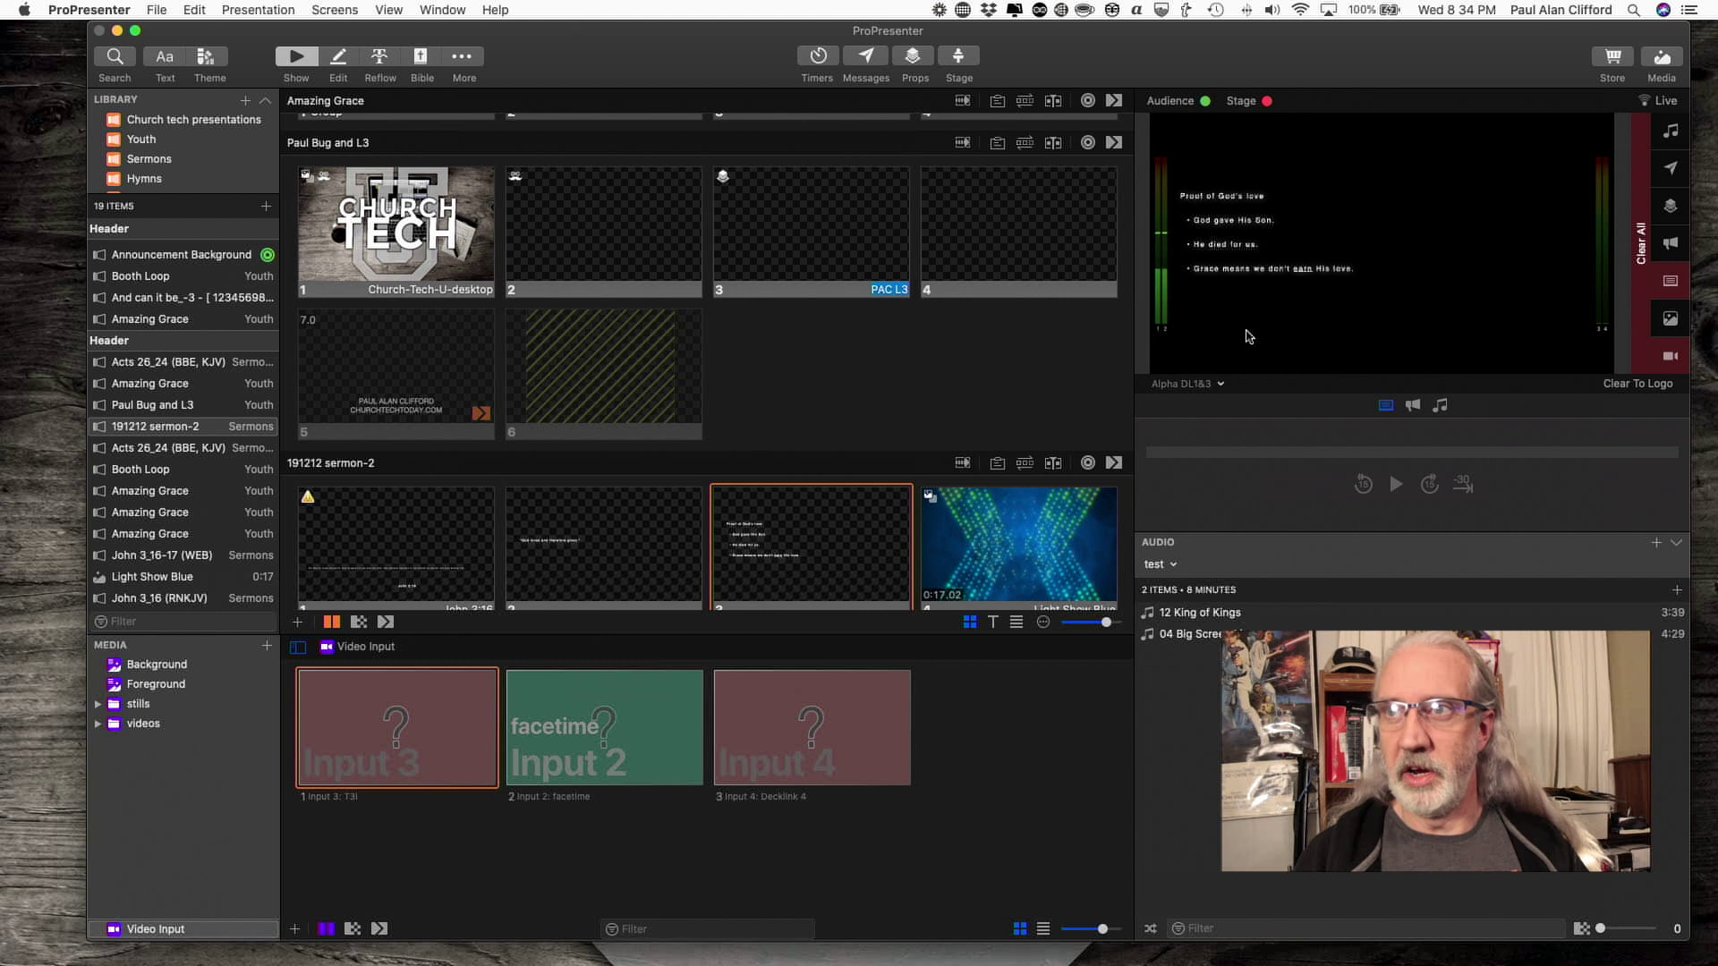
left_click(1223, 385)
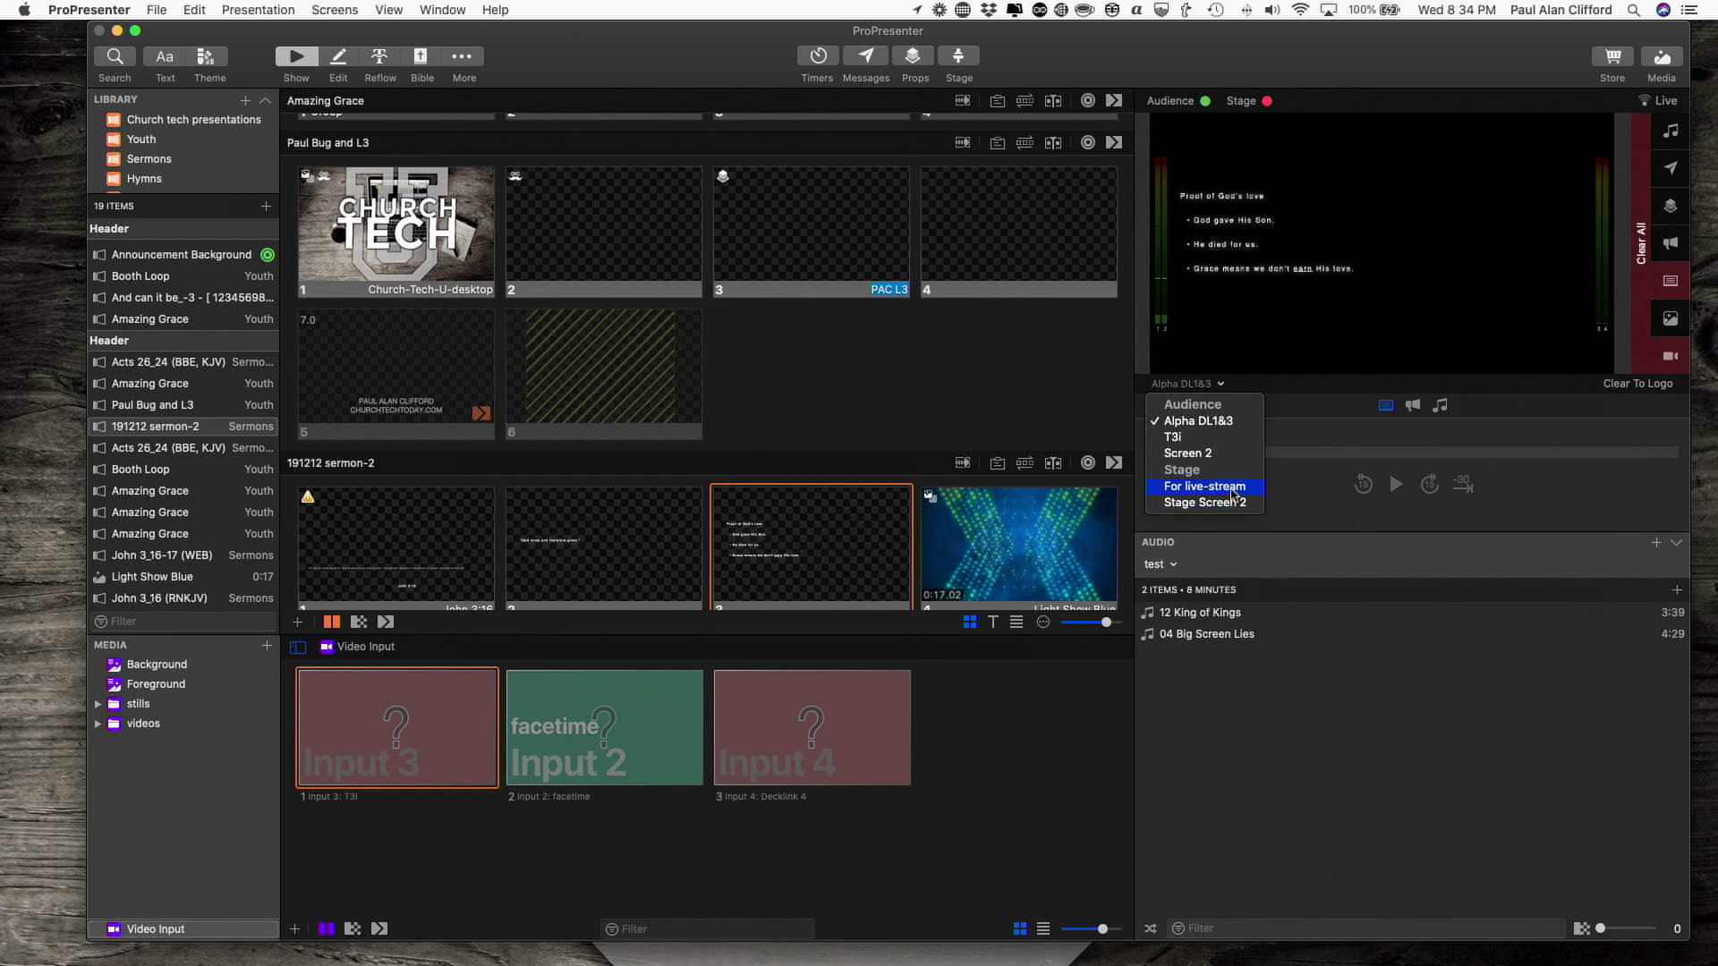
left_click(1232, 494)
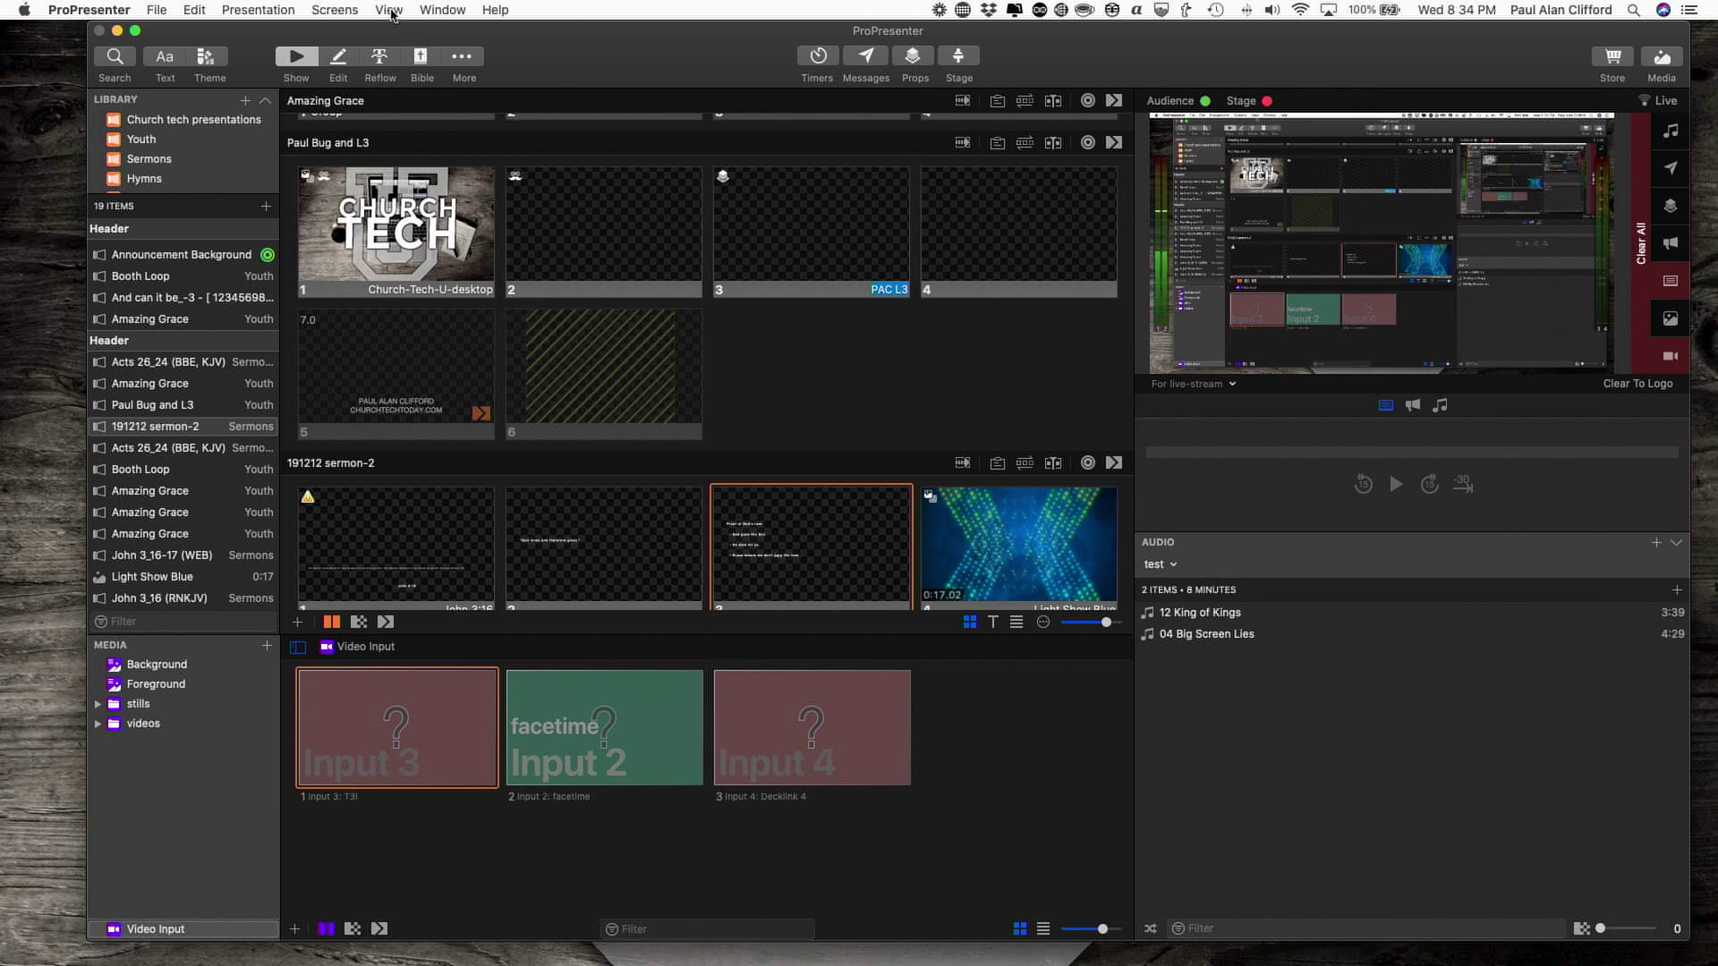
left_click(391, 10)
Step: Choose PIP of main screen as the For live-stream screen's stage layout
mouse_move(340, 10)
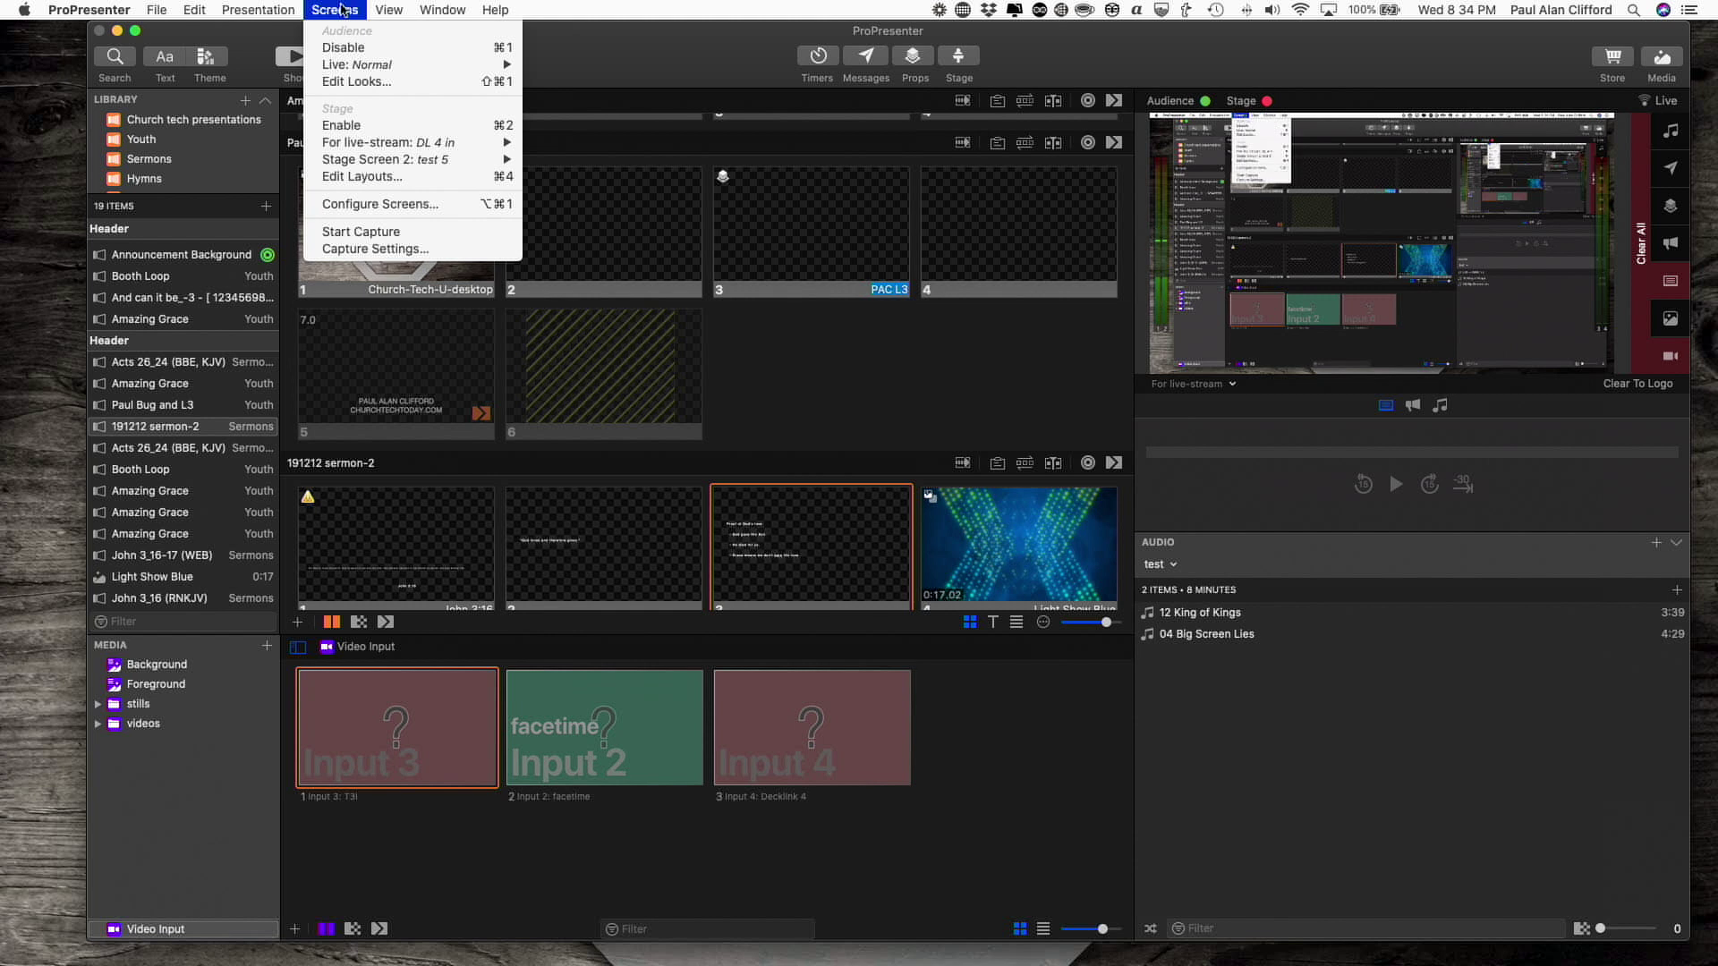
mouse_move(338, 70)
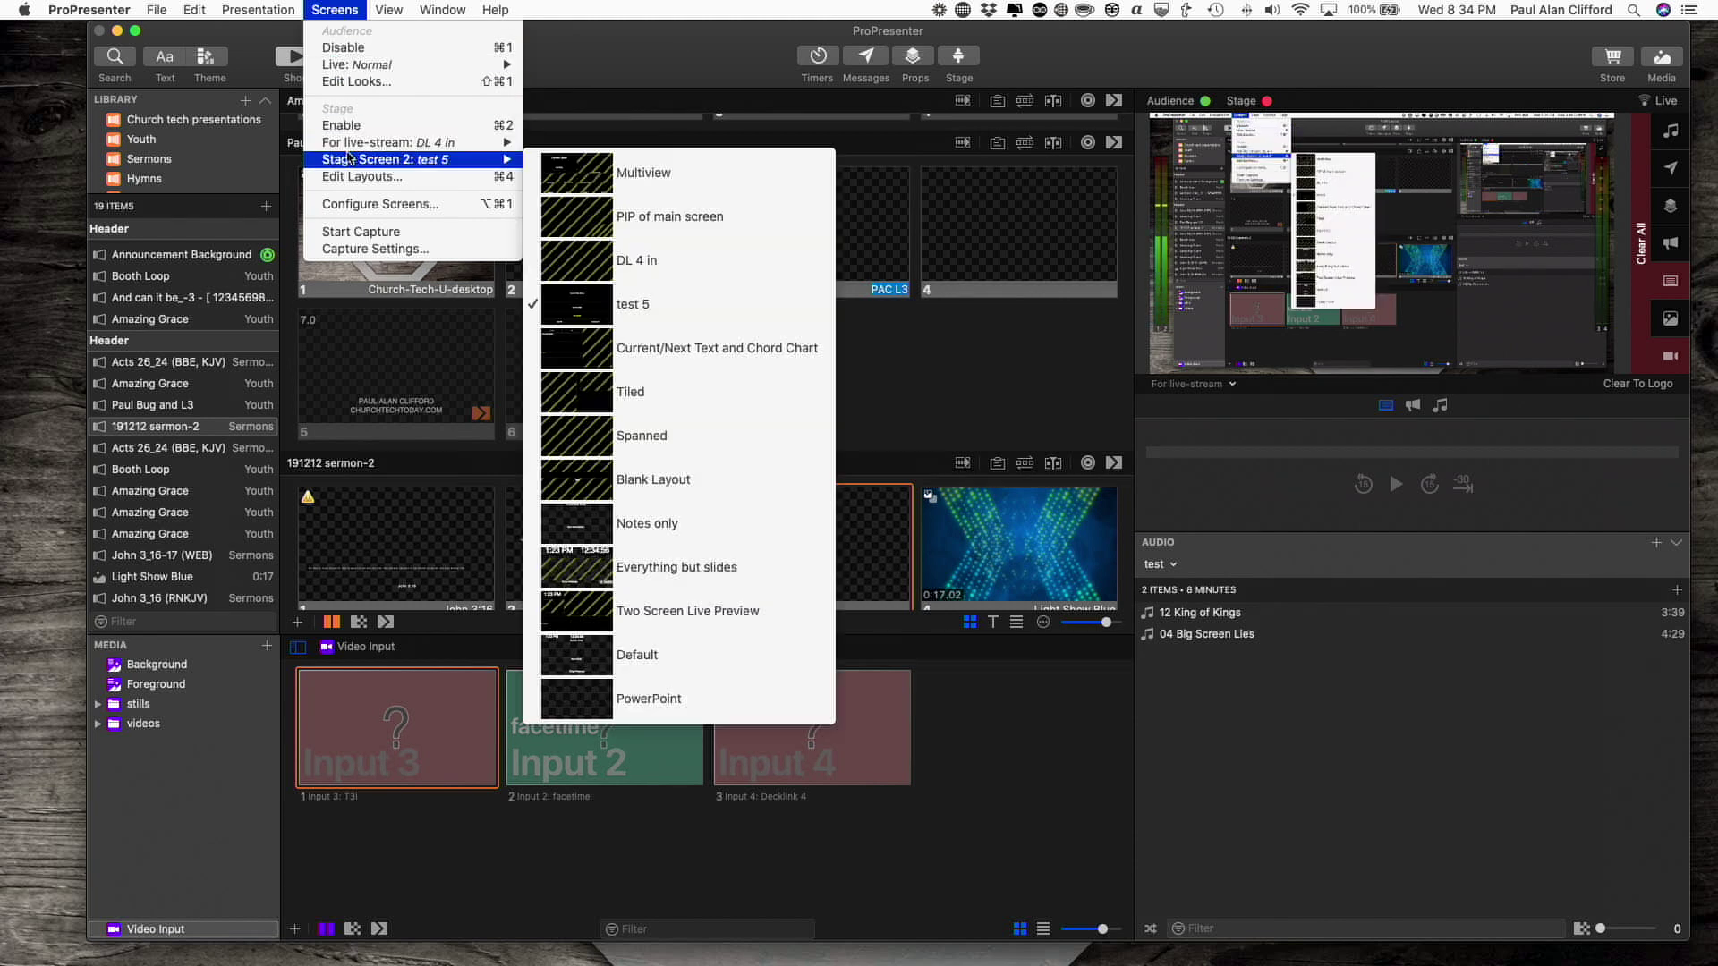
mouse_move(357, 142)
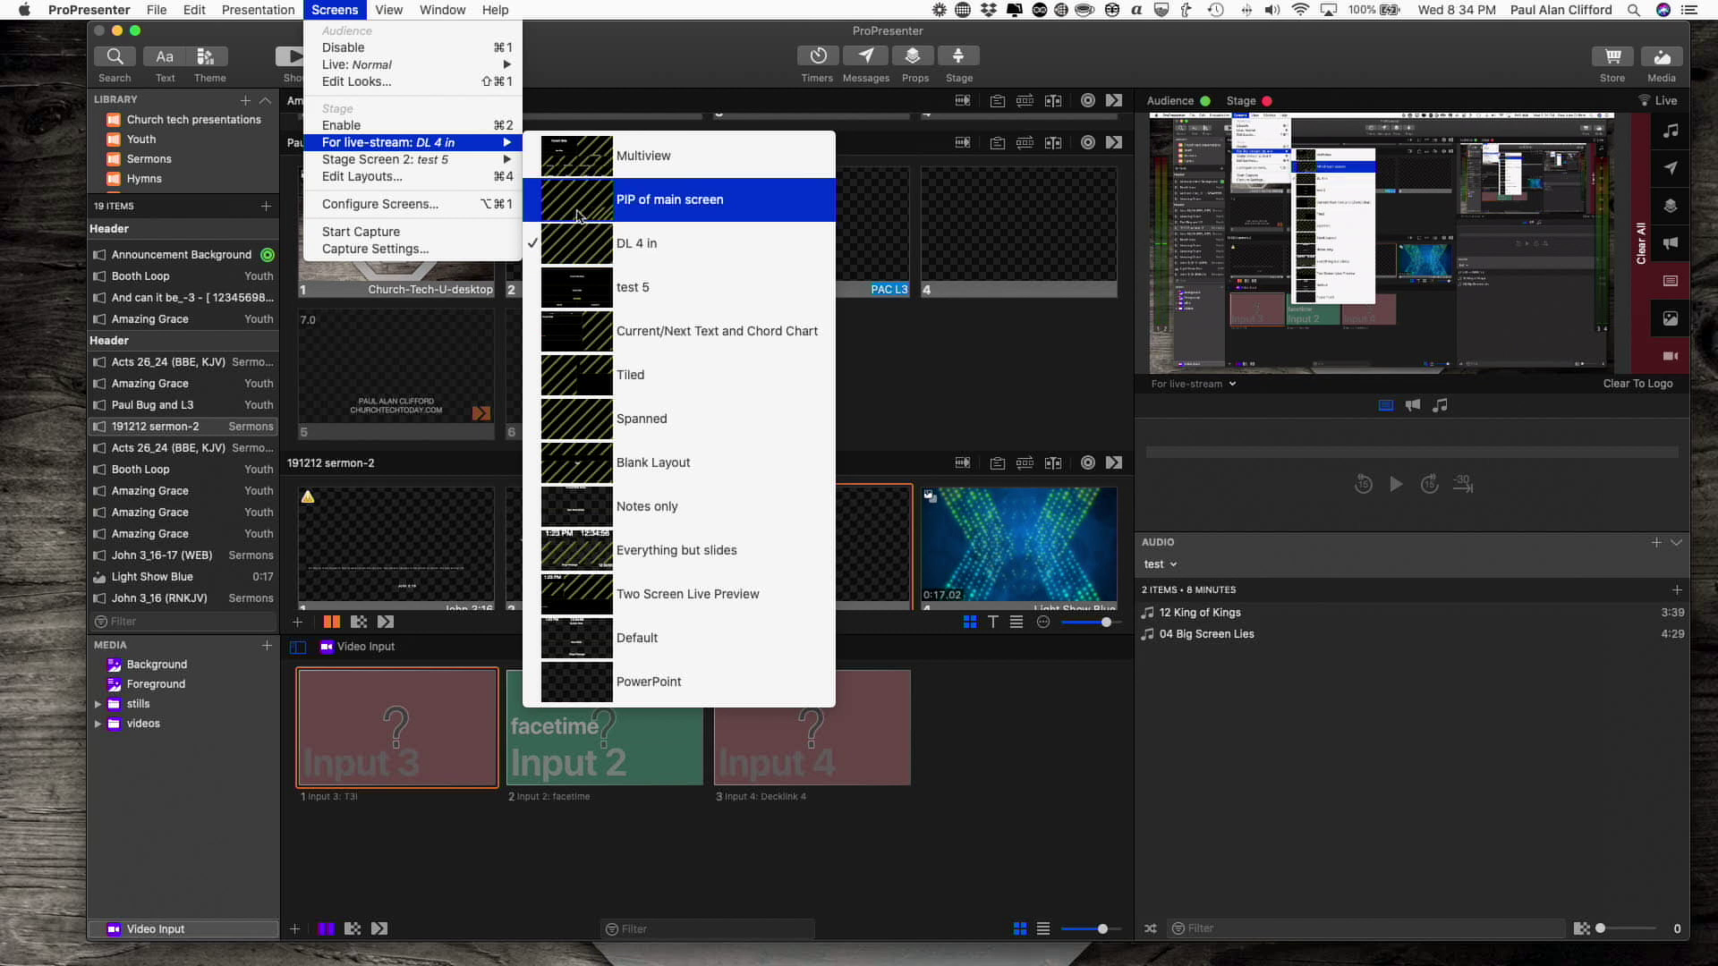
left_click(579, 218)
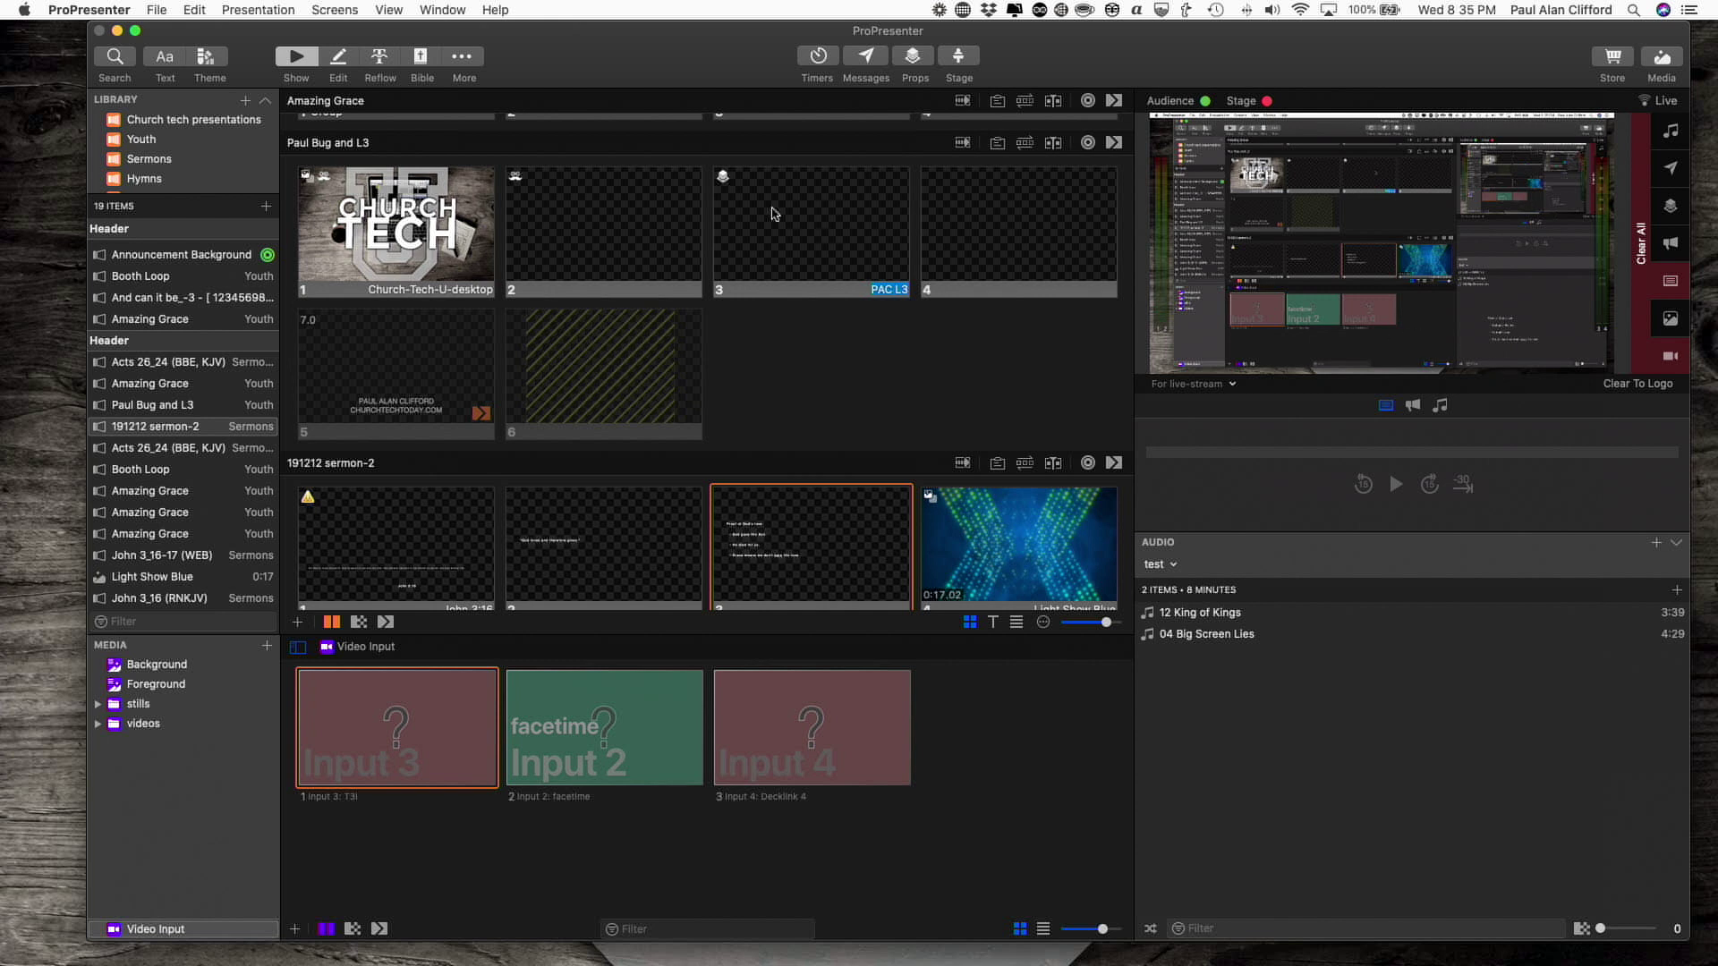
Step: From the Screens menu, reassign the For live-stream output to the DL 4 in layout
left_click(332, 10)
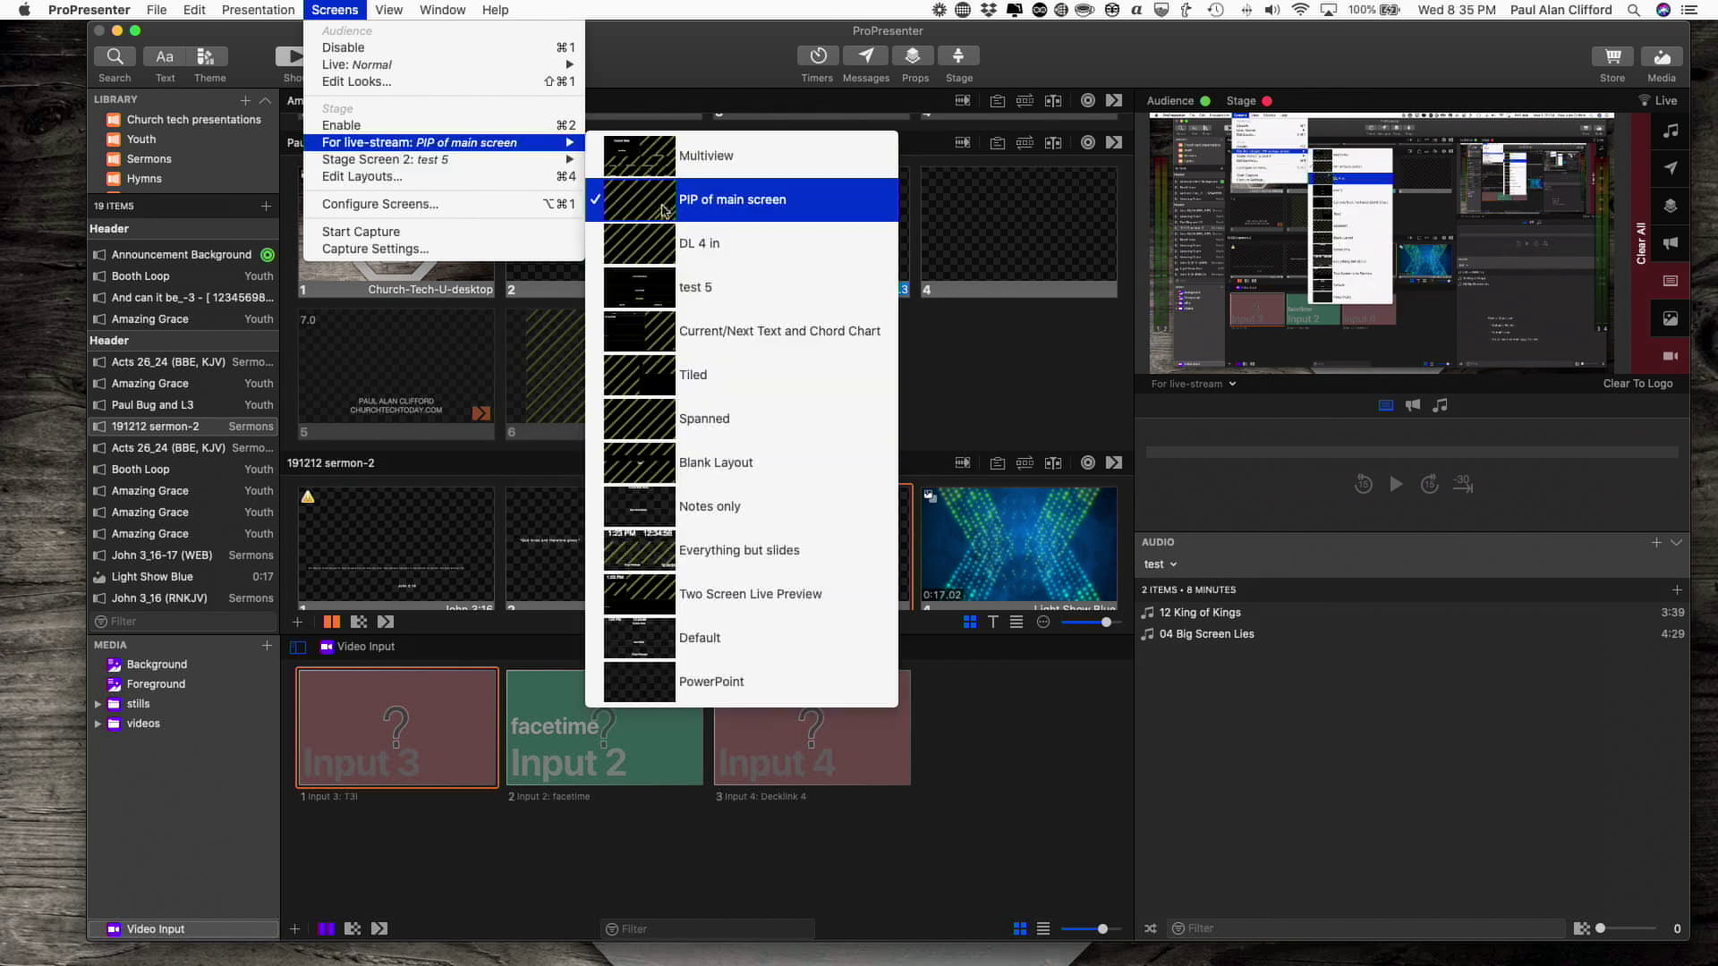
left_click(645, 260)
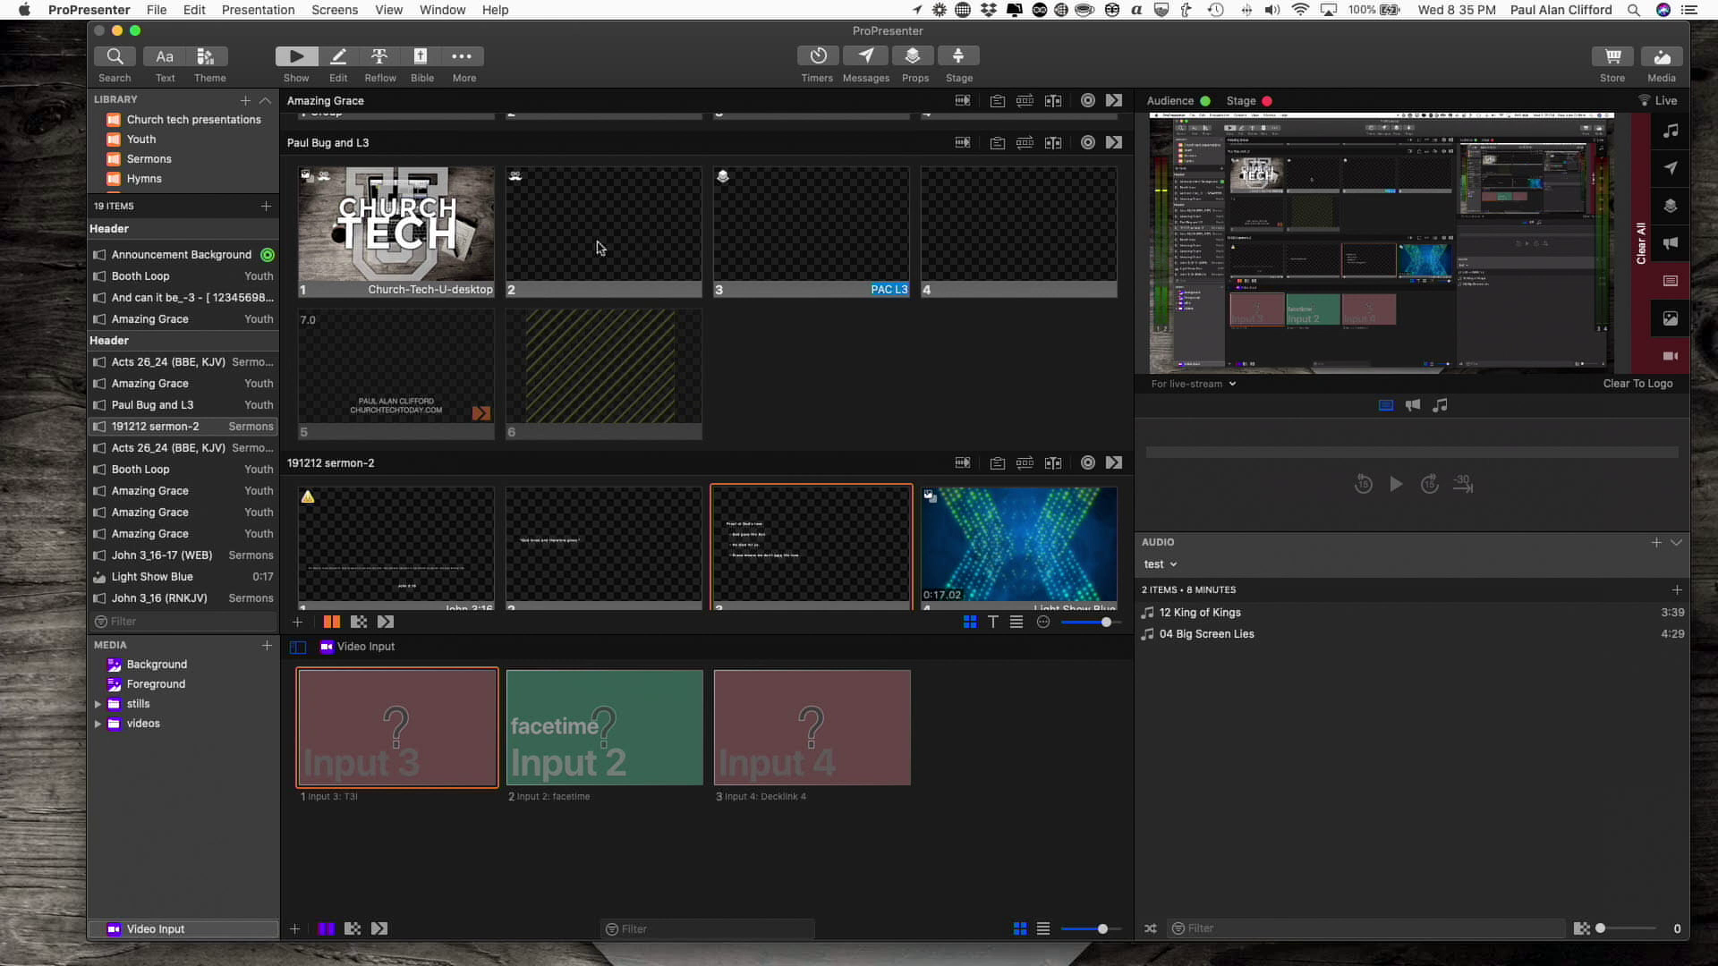
Step: Add a Stage action to slide 4 of Paul Bug and L3, then list the For live-stream layouts
right_click(1011, 214)
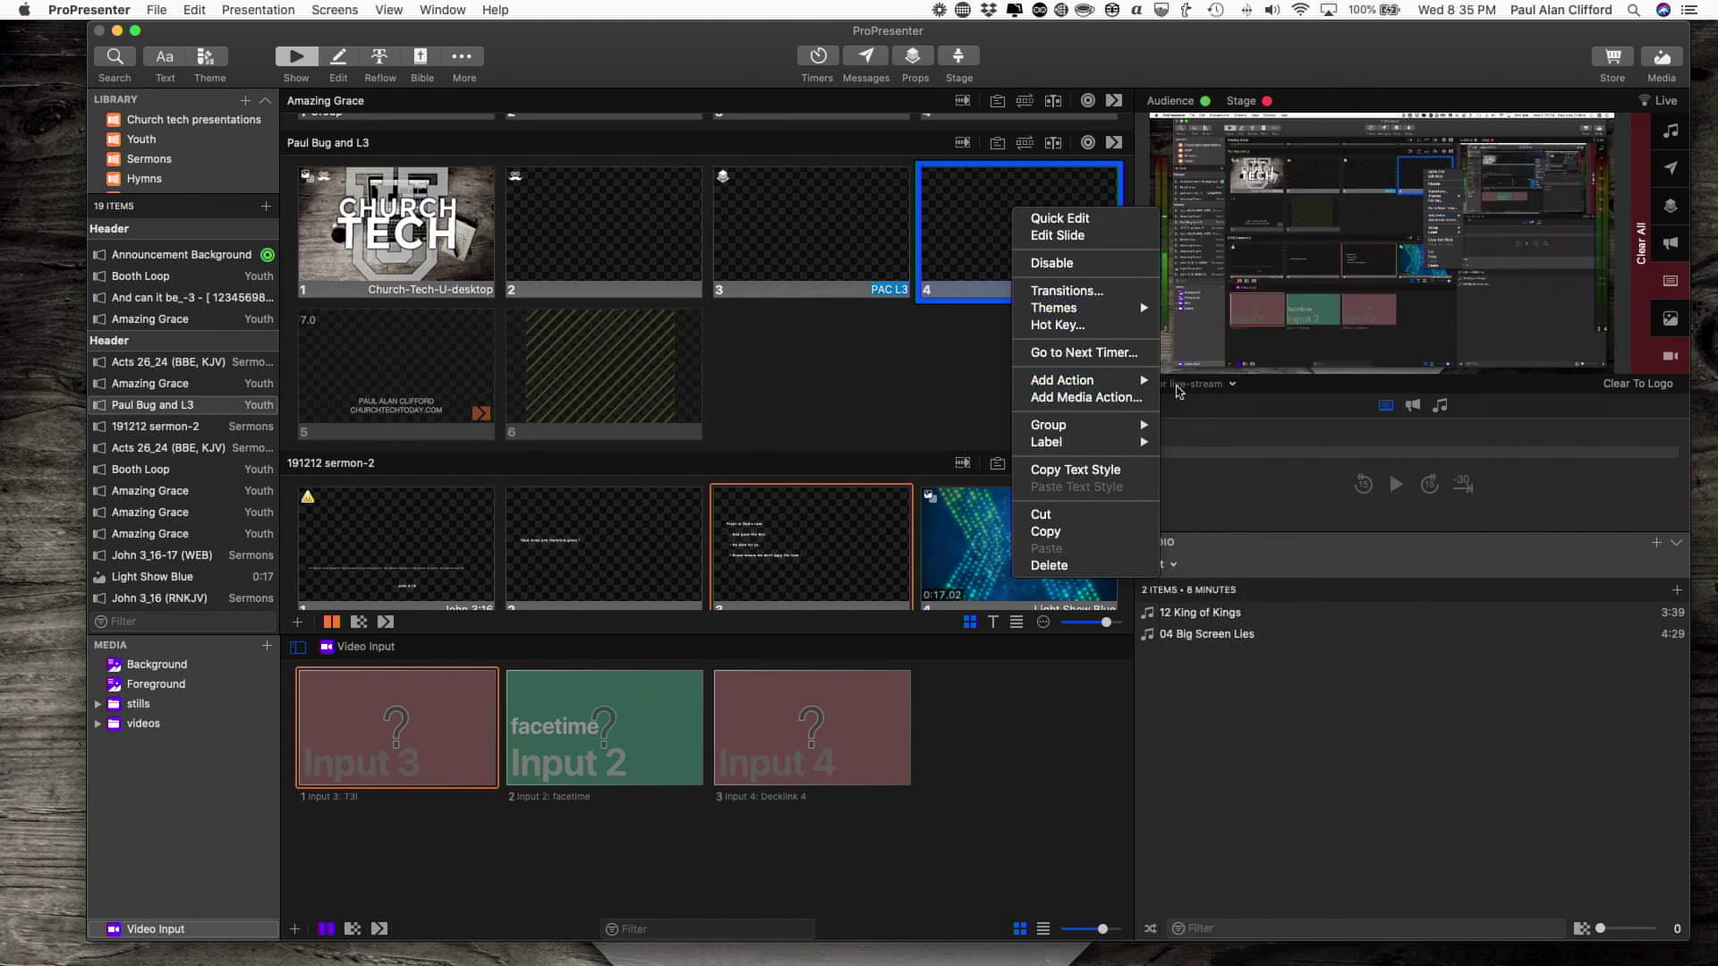
mouse_move(1134, 382)
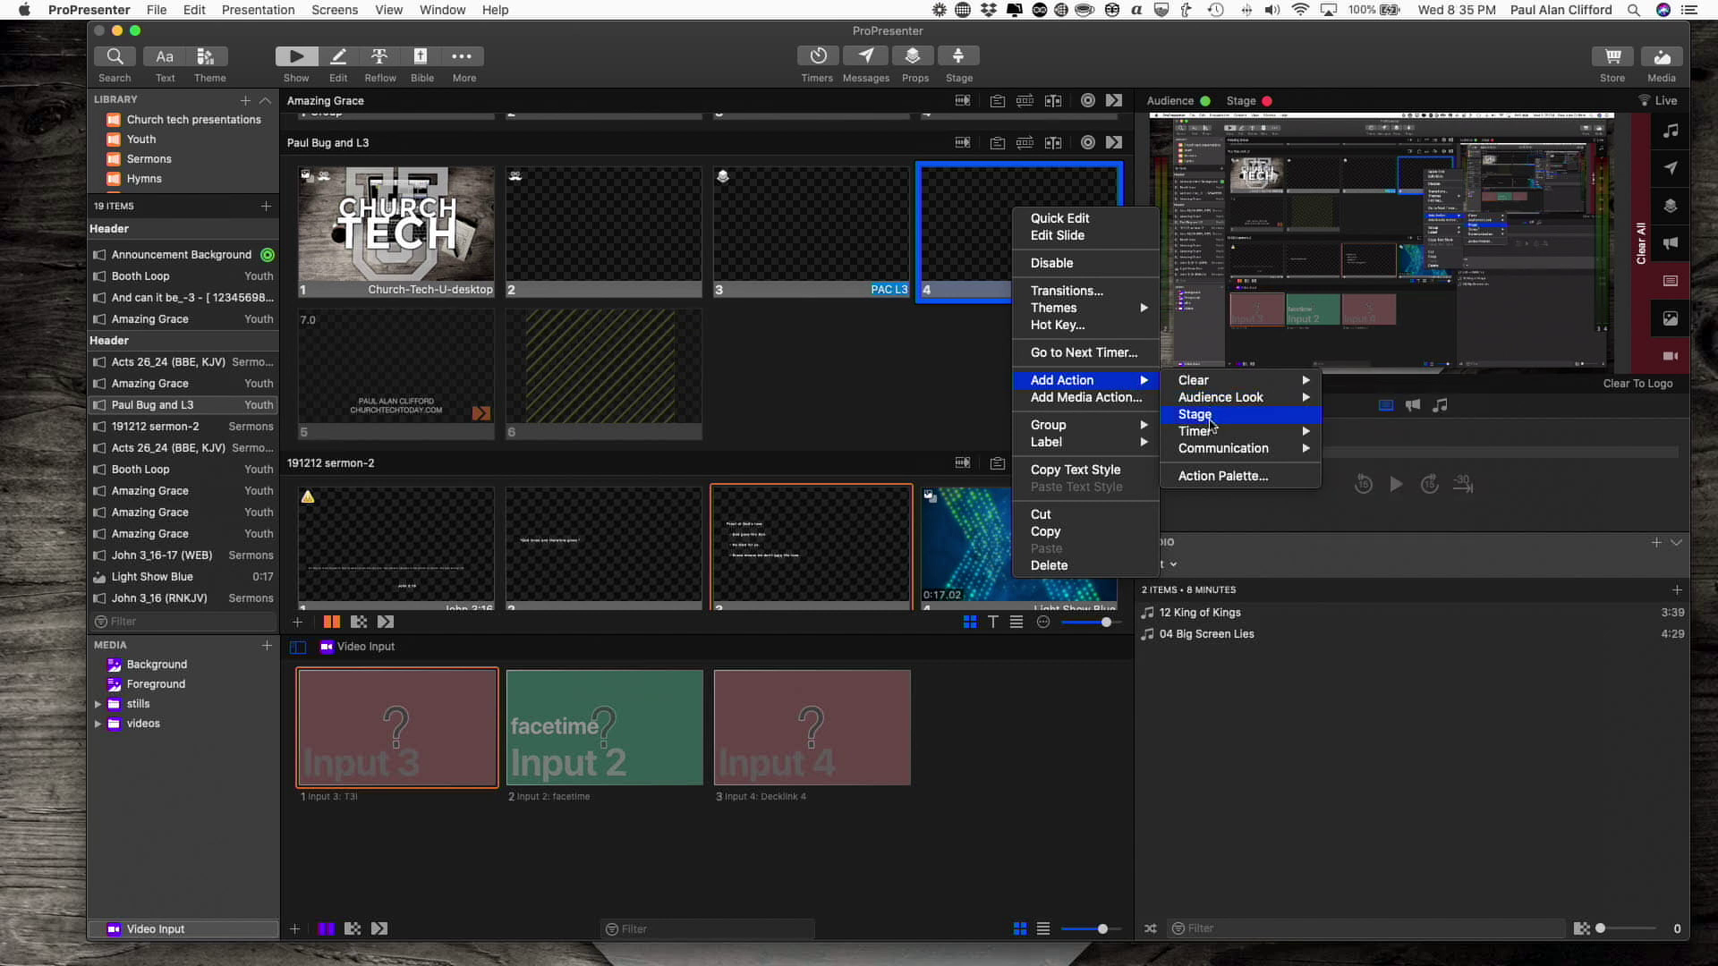
left_click(1207, 420)
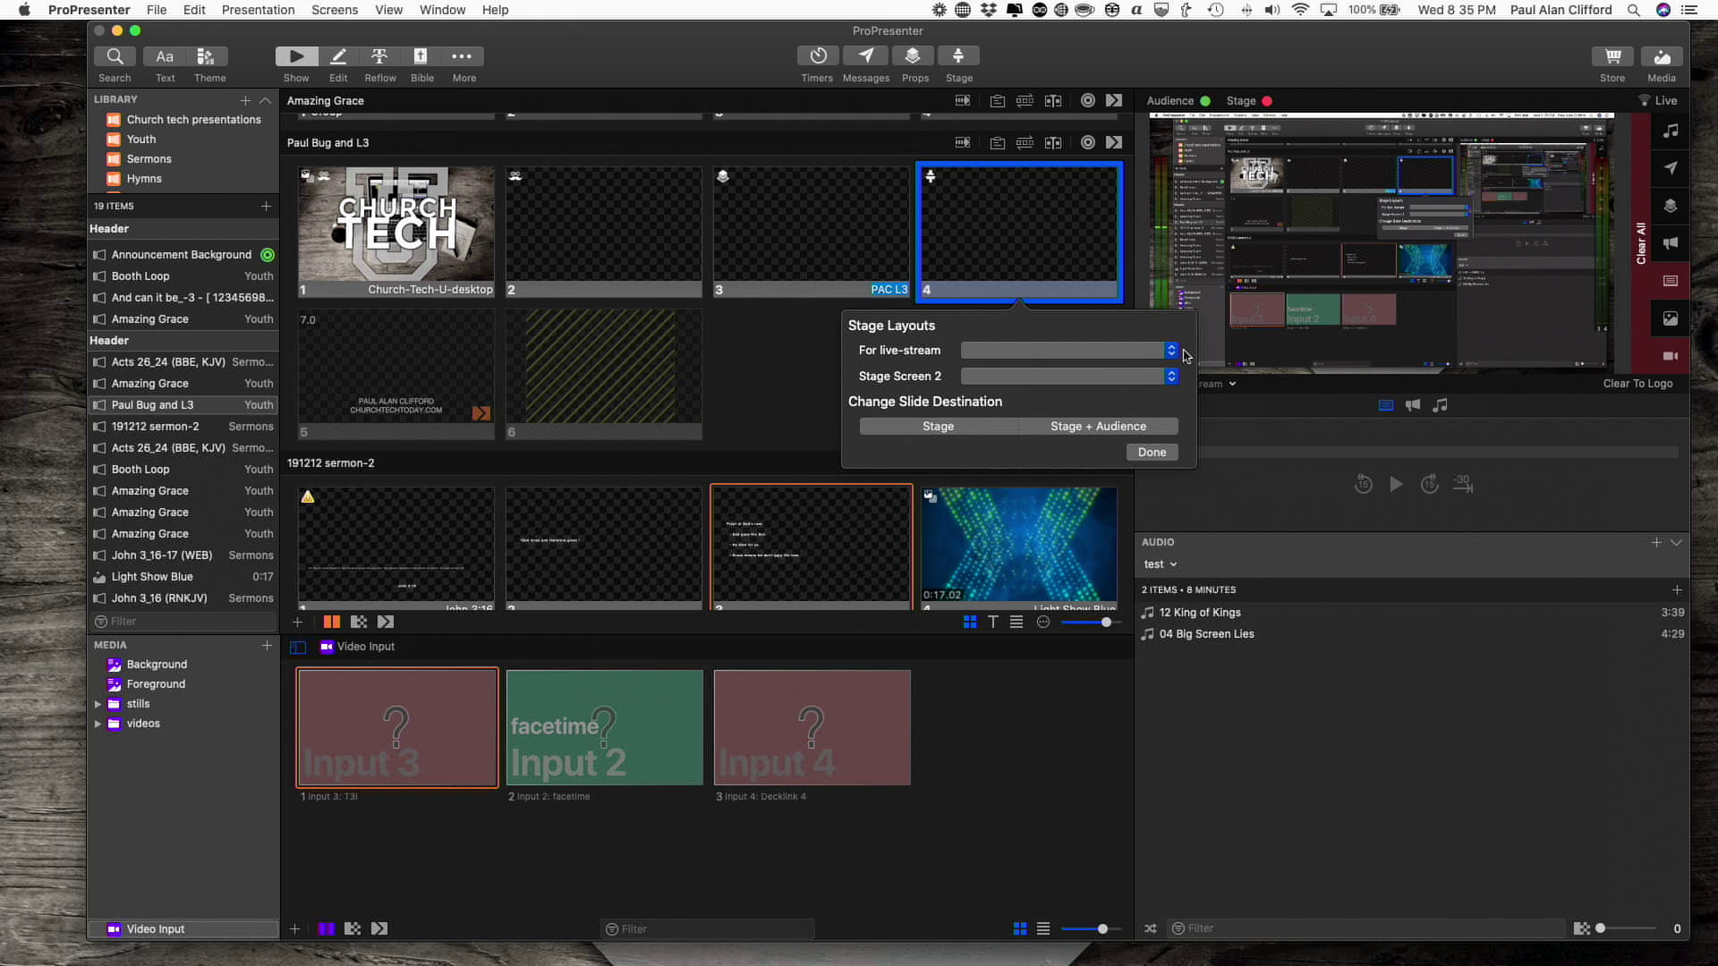
left_click(1172, 354)
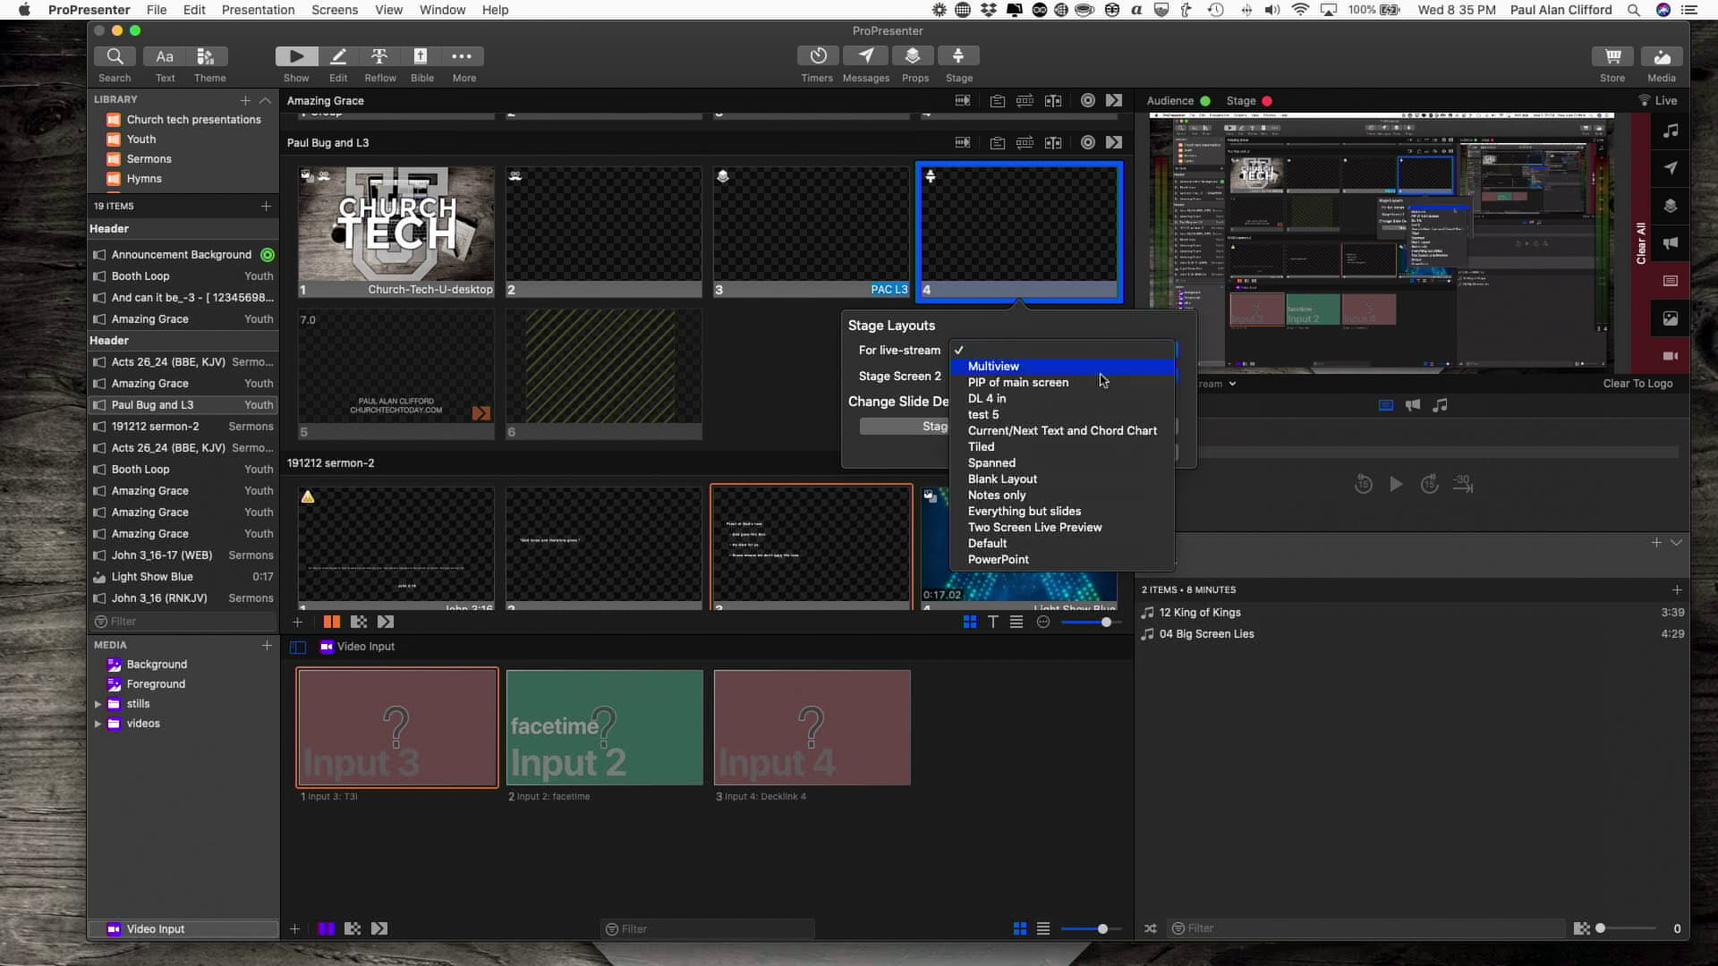